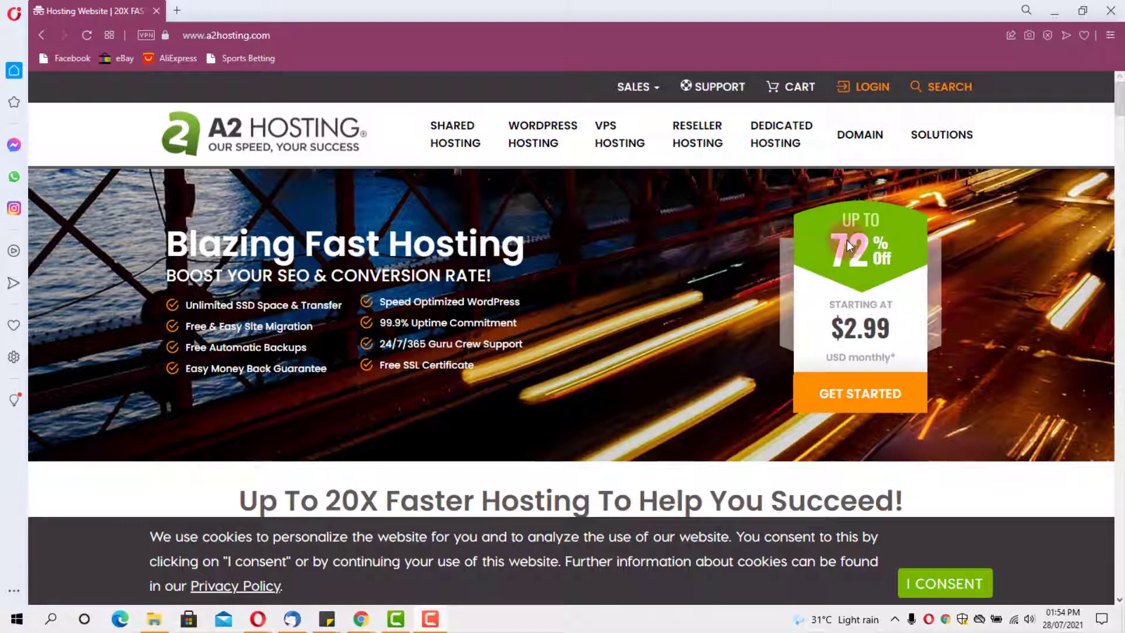
# Open the WordPress hosting page, compare the shared WordPress plans and order the Turbo Boost plan
pyautogui.click(538, 141)
pyautogui.scroll(-2, 707, 253)
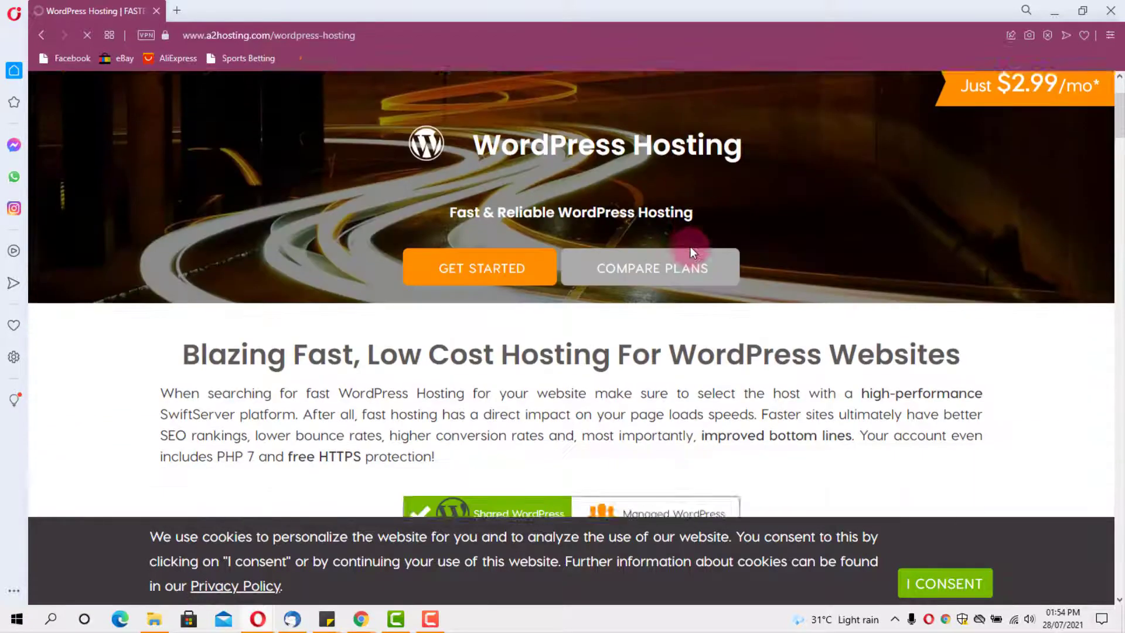
pyautogui.scroll(-5, 691, 251)
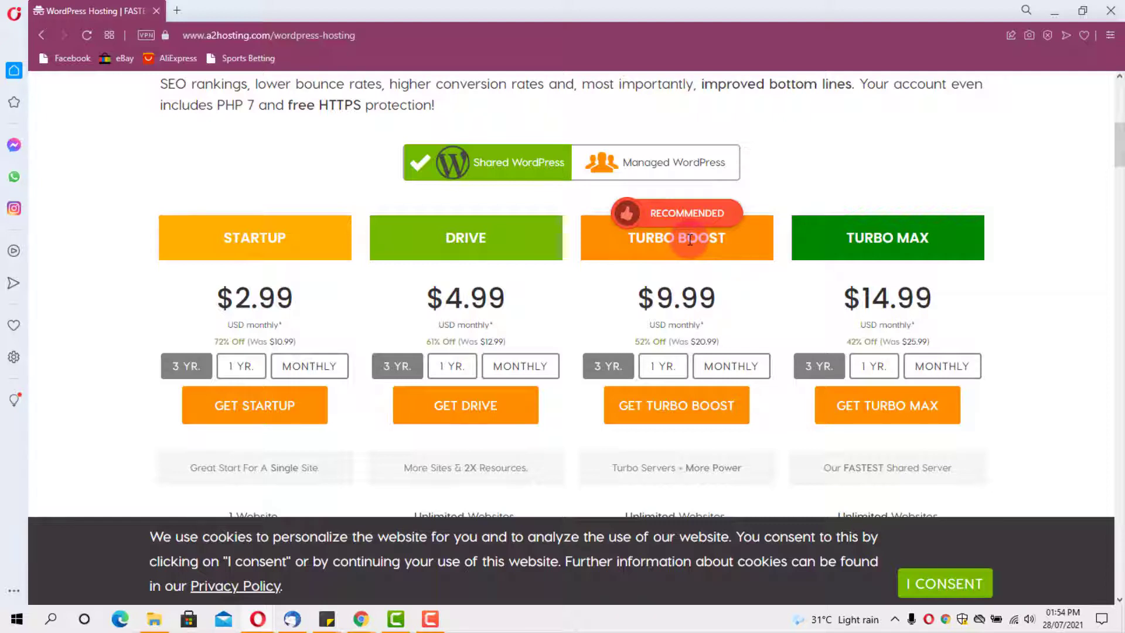
pyautogui.scroll(-2, 689, 239)
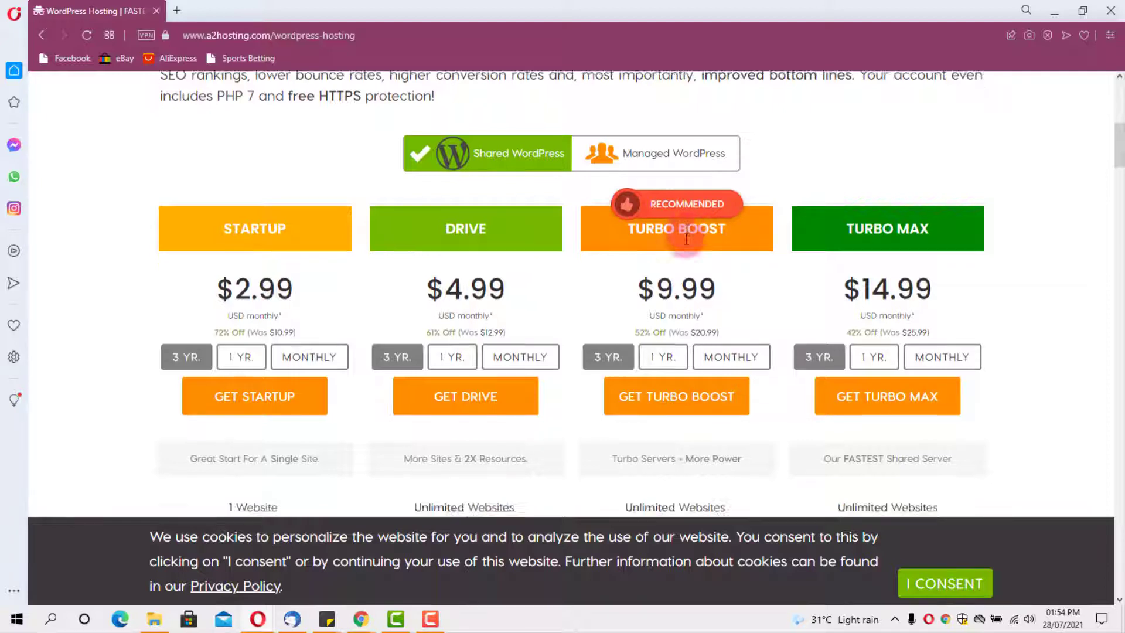
pyautogui.scroll(1, 711, 251)
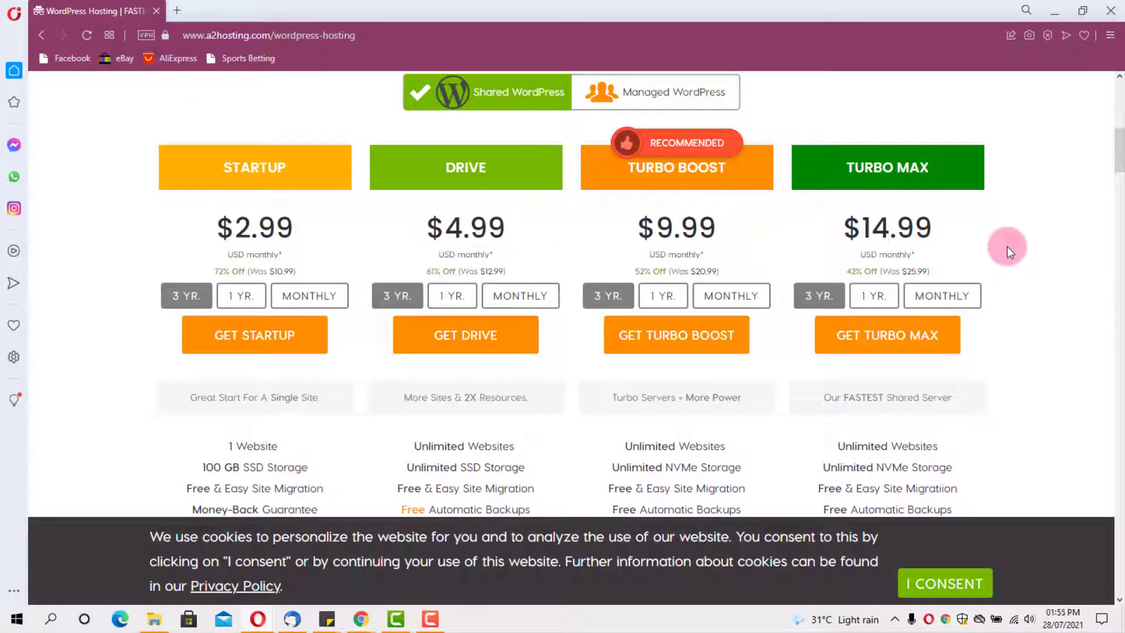
pyautogui.scroll(-1, 1006, 245)
pyautogui.scroll(-2, 1007, 245)
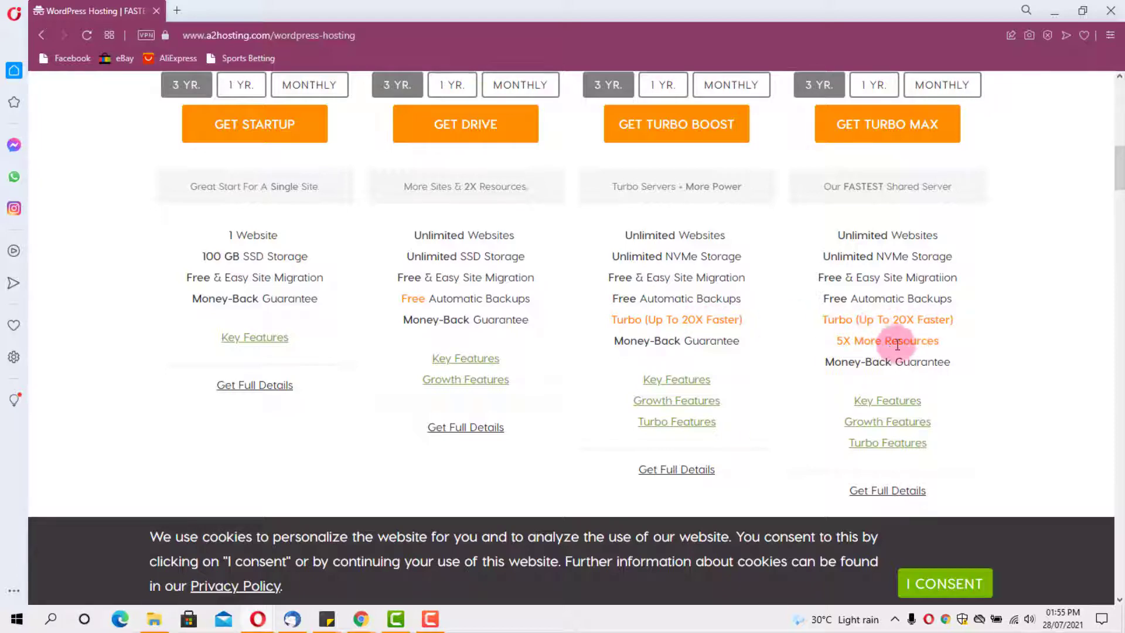
pyautogui.scroll(2, 691, 314)
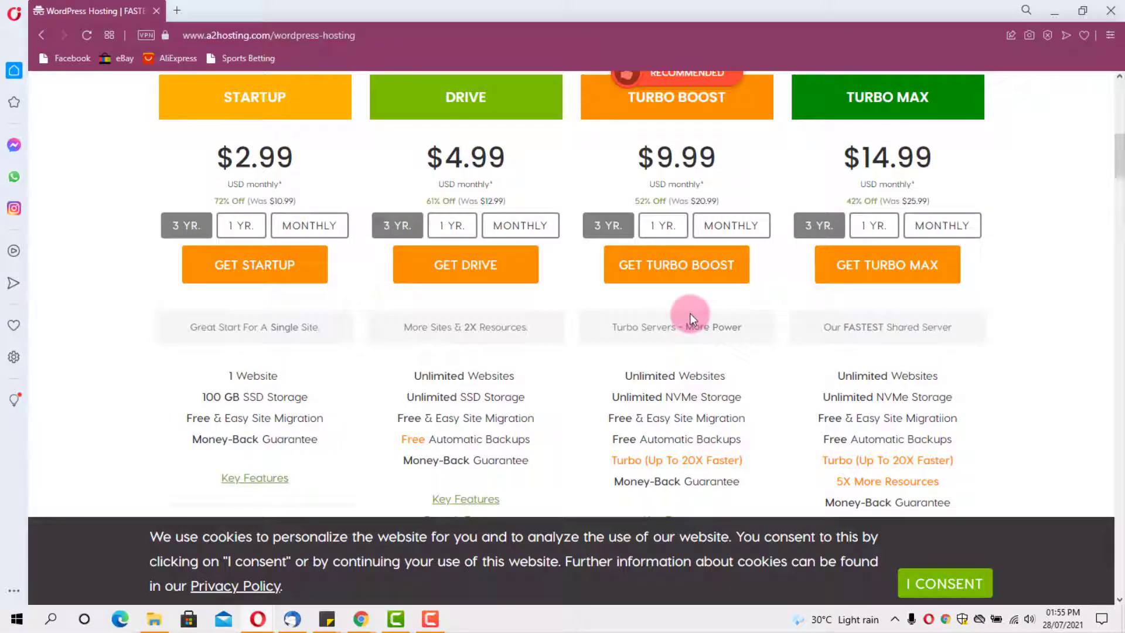
pyautogui.scroll(2, 691, 313)
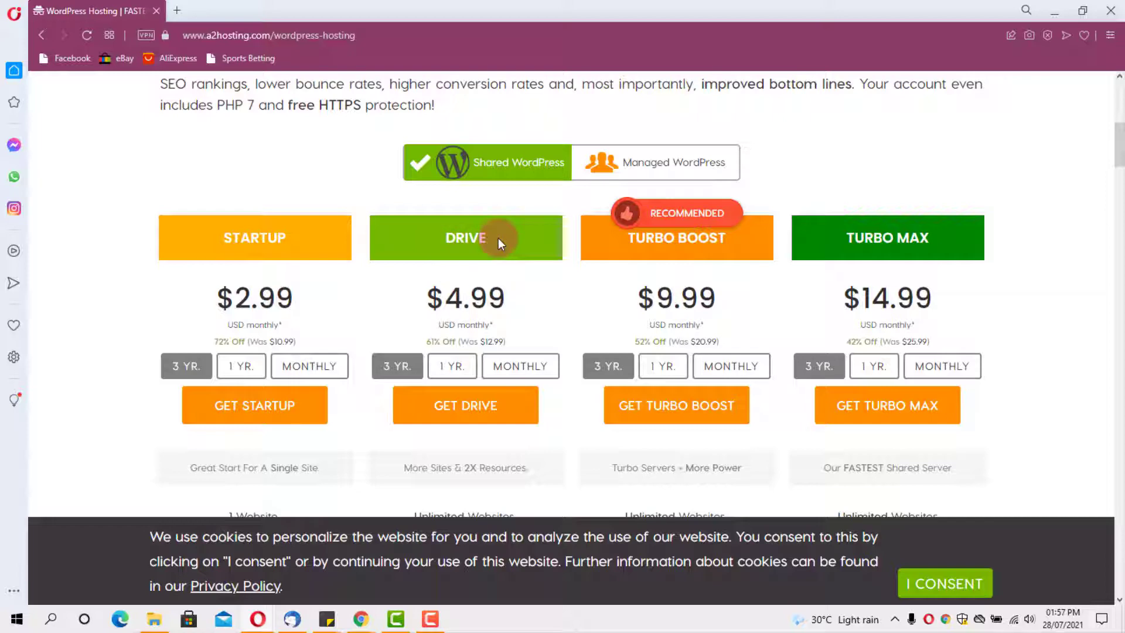
pyautogui.scroll(-1, 498, 238)
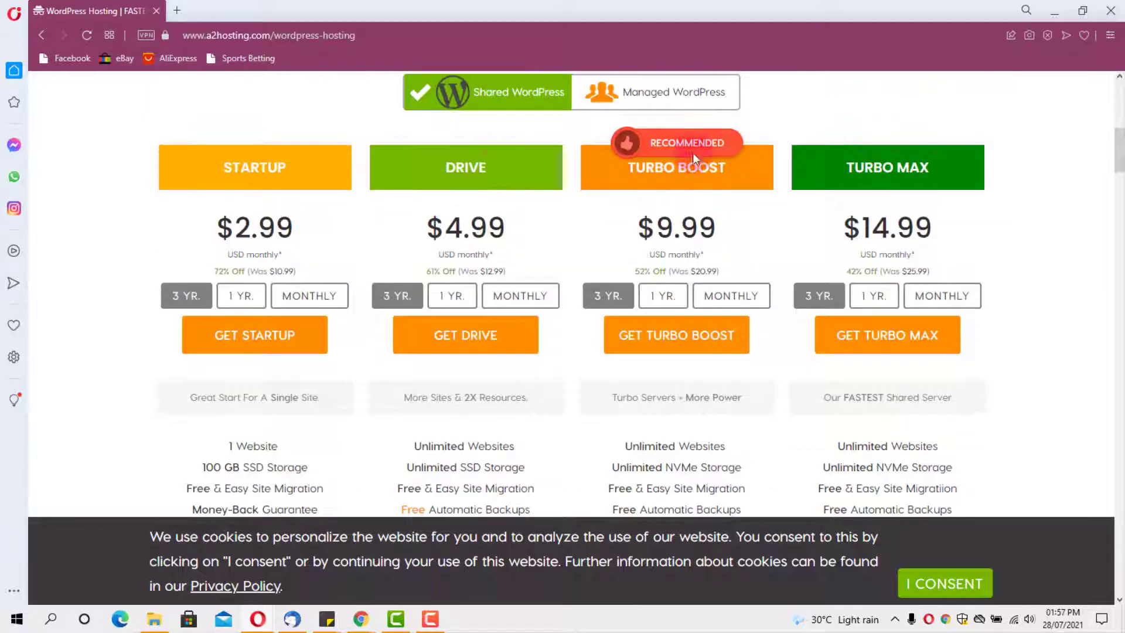
pyautogui.click(671, 341)
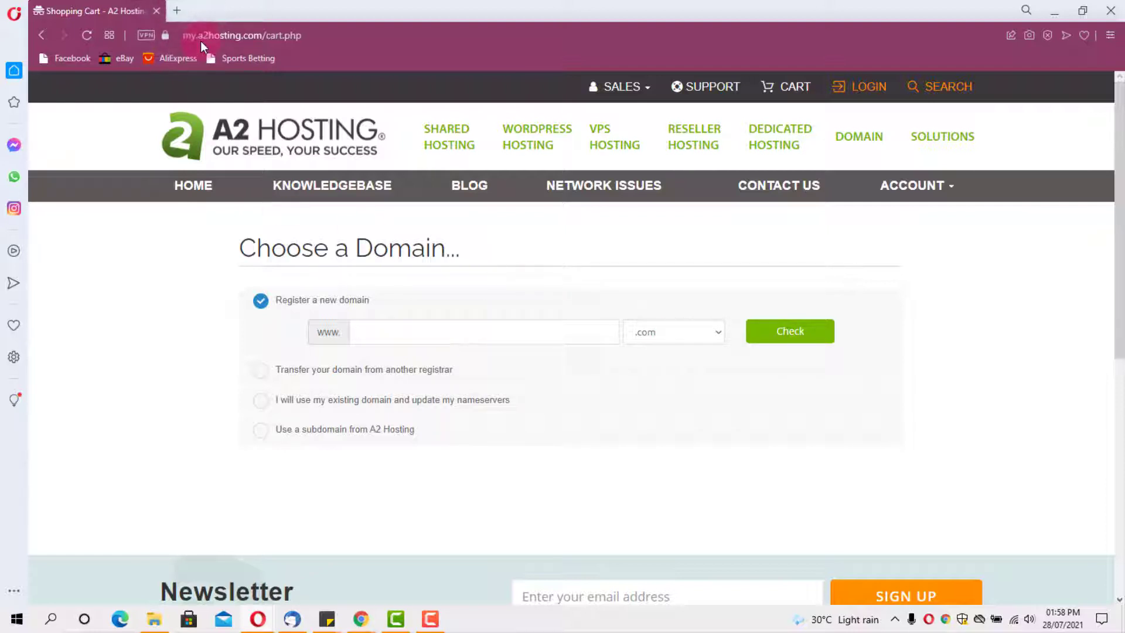
# Open dynadot.com in a new browser tab to view its domain registration price
pyautogui.hotkey('ctrl', 't')
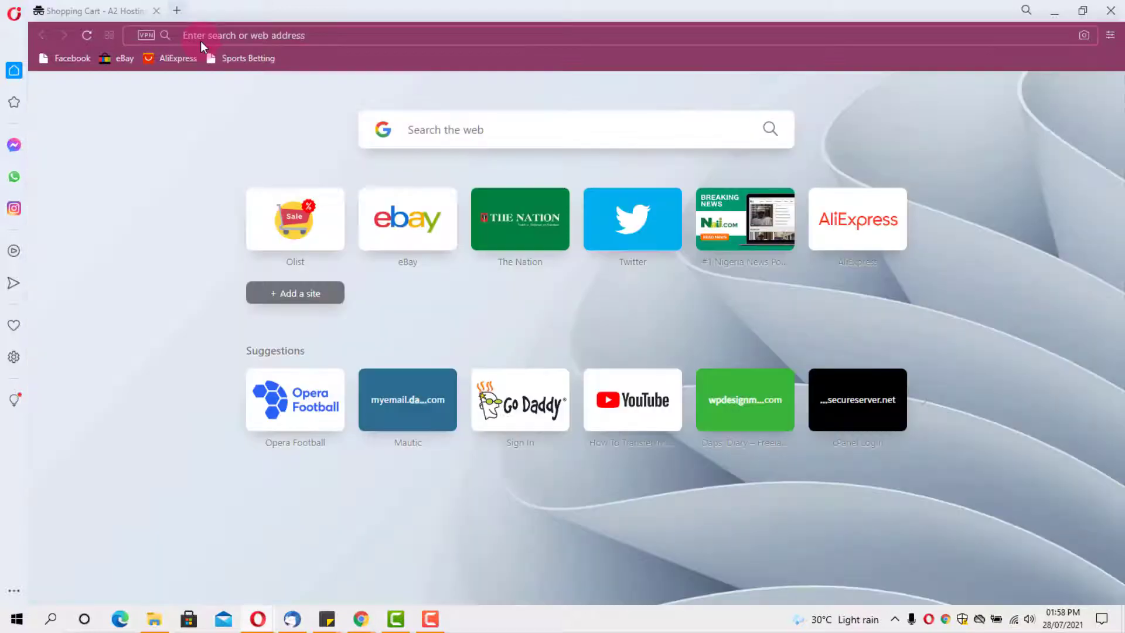
pyautogui.click(194, 33)
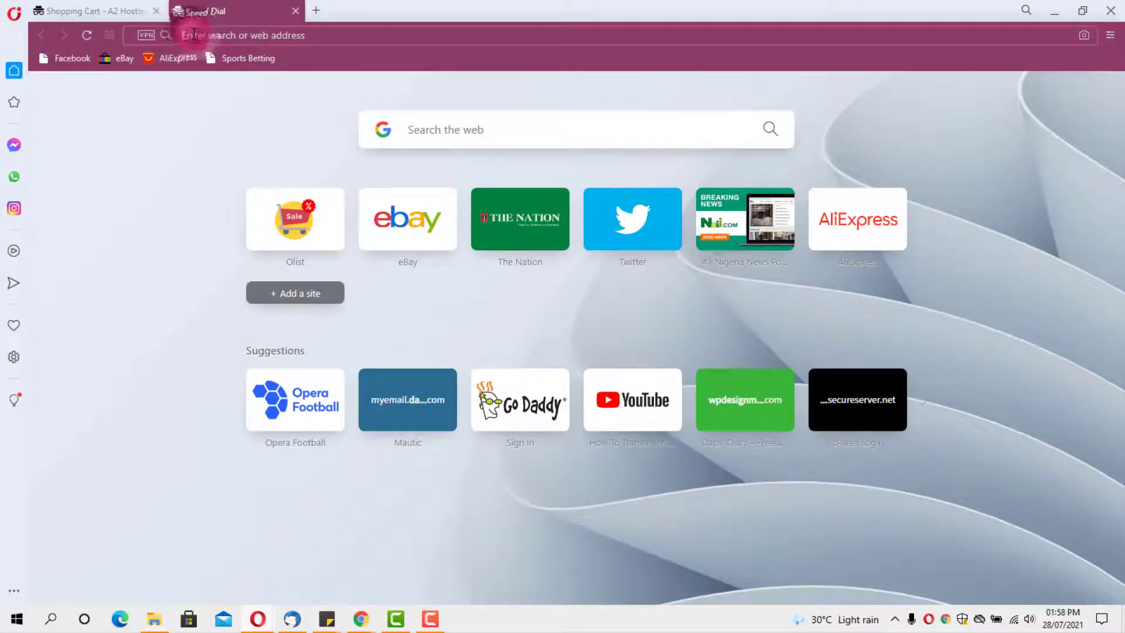
pyautogui.write('dynadot.com')
pyautogui.press('Return')
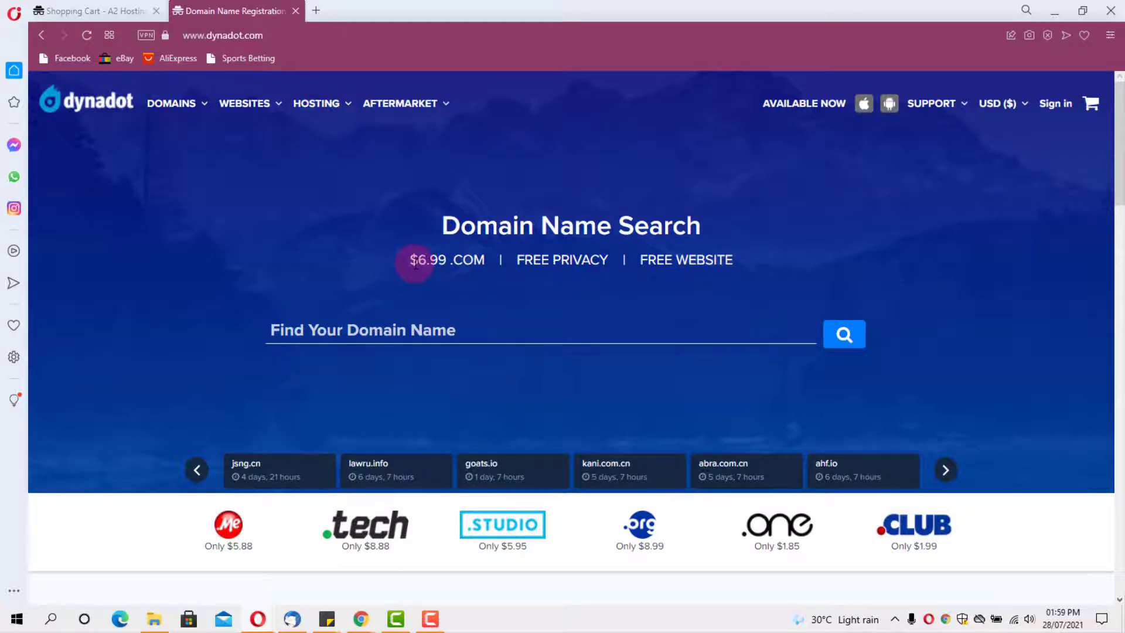
# Return to the A2 Hosting cart and choose to use an existing domain and update its nameservers
pyautogui.hotkey('ctrl', 'Tab')
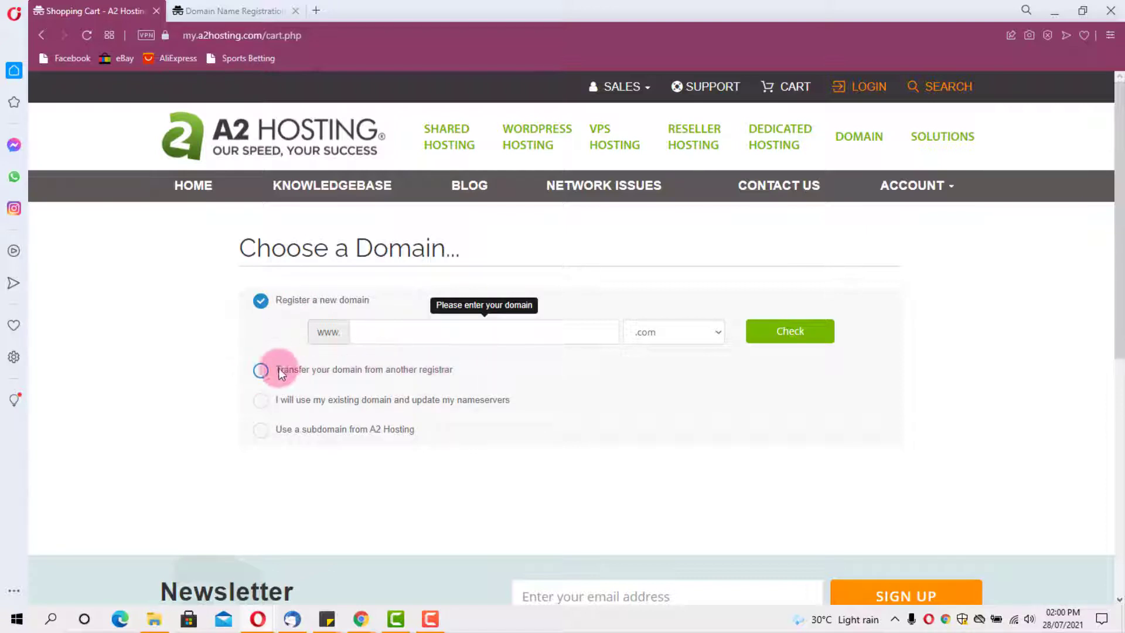
pyautogui.click(260, 371)
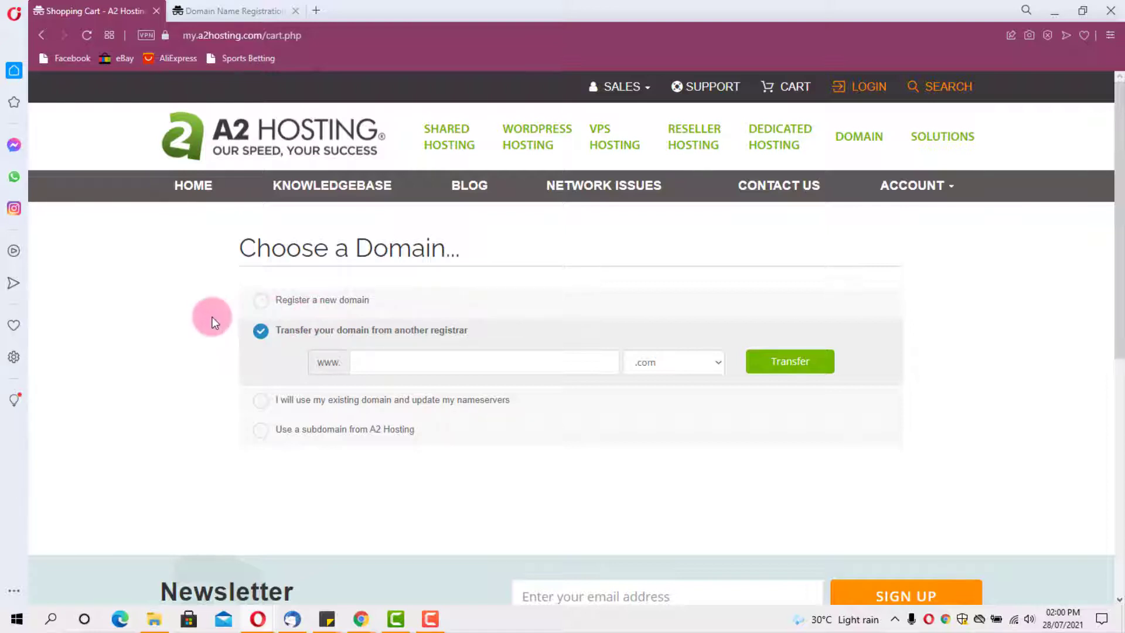
pyautogui.scroll(-2, 281, 293)
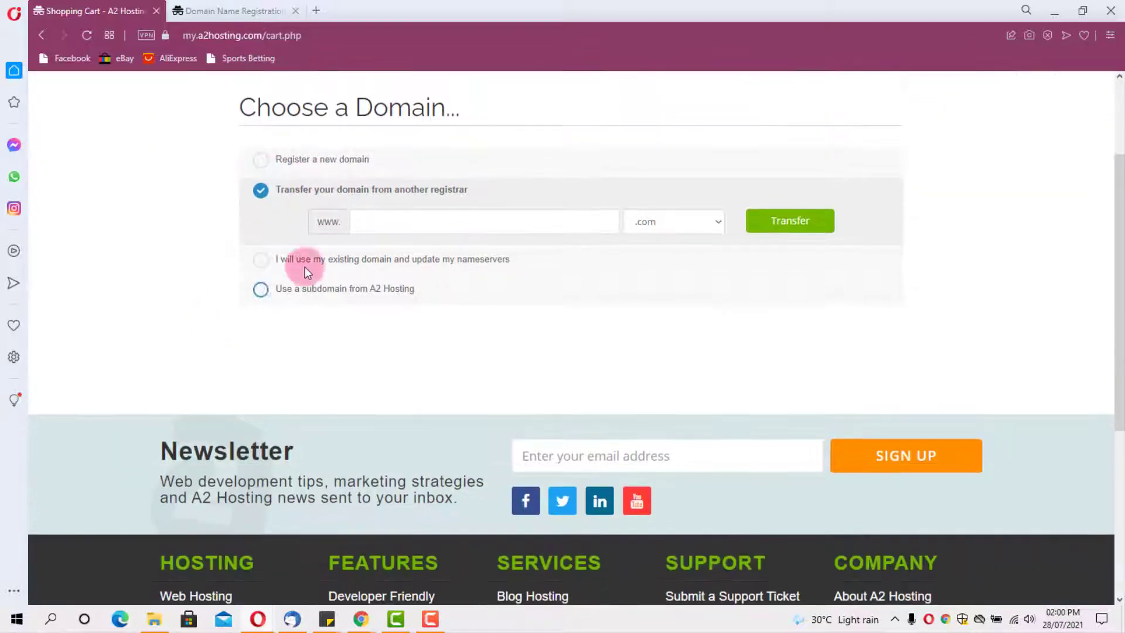
pyautogui.click(260, 260)
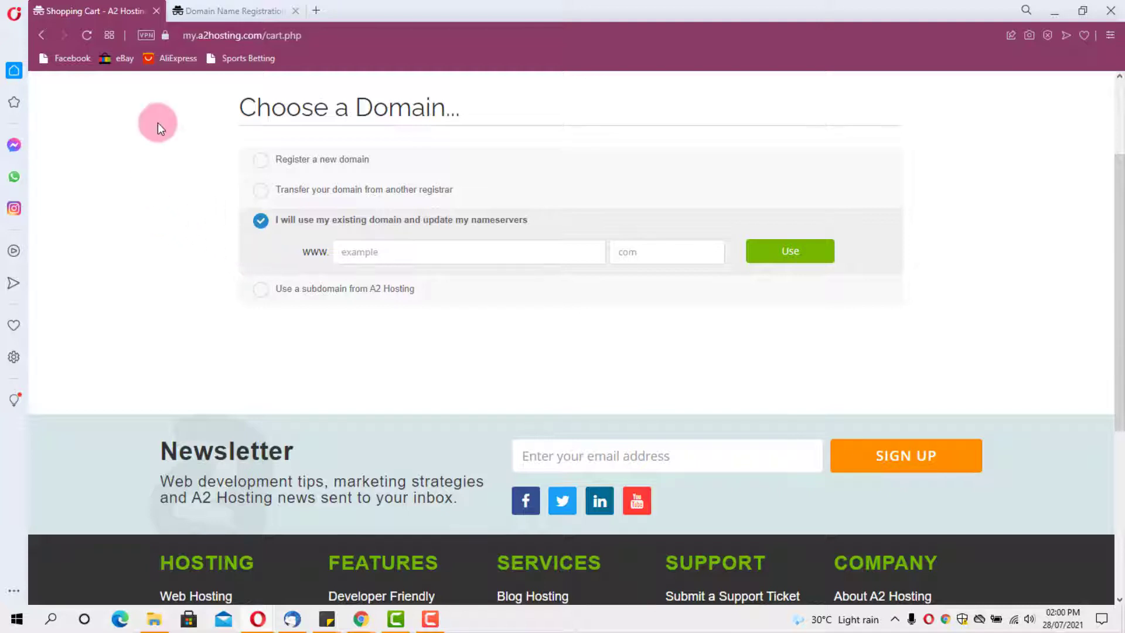
# Look at the Dynadot page again and return to the A2 Hosting domain selection
pyautogui.click(225, 10)
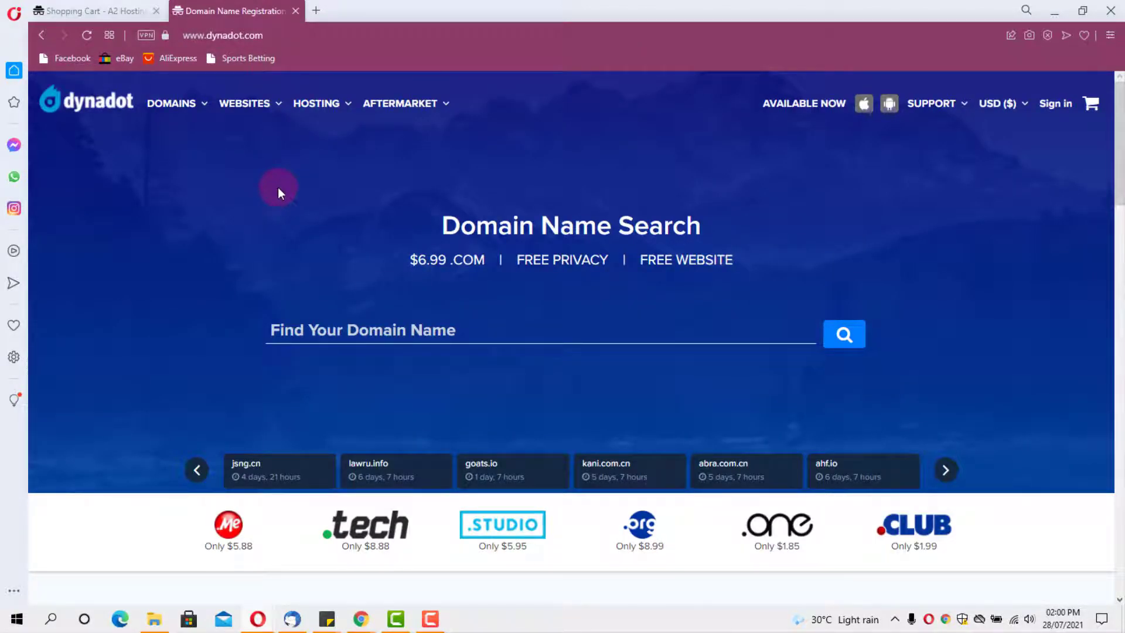
pyautogui.click(85, 10)
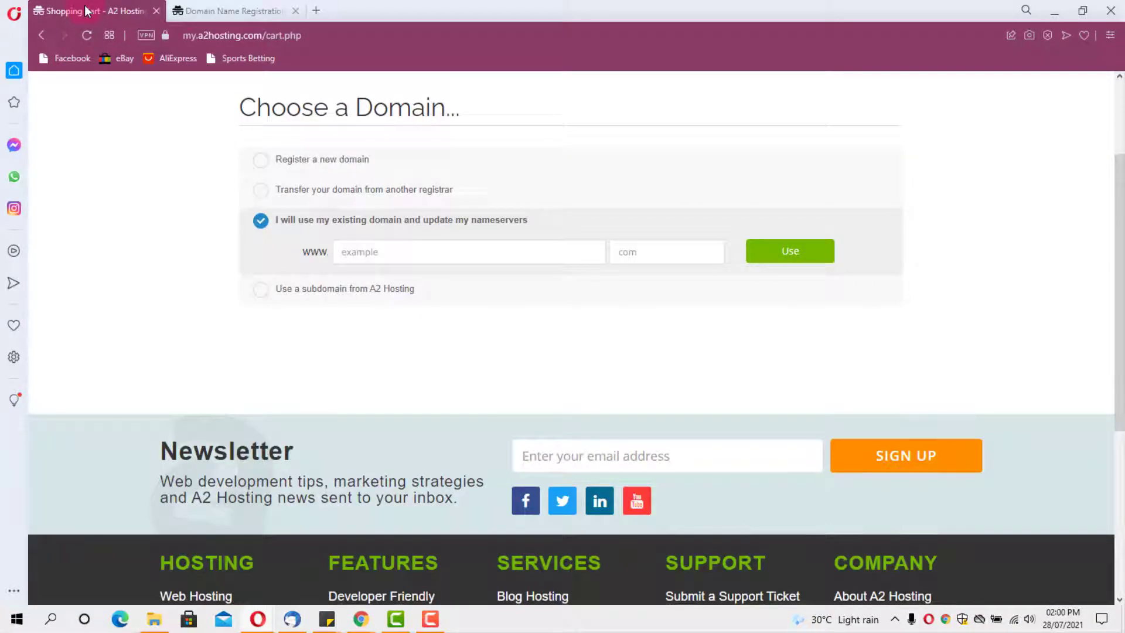
pyautogui.click(263, 94)
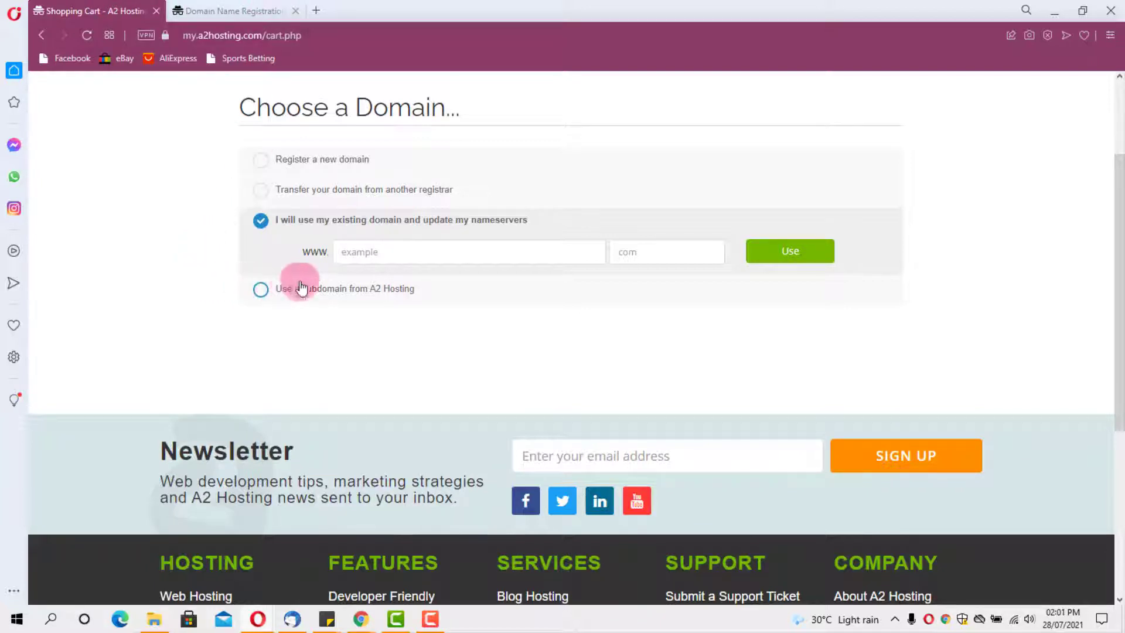
# Enter highblogincome with the extension com as the existing domain and submit it for the hosting order
pyautogui.click(356, 253)
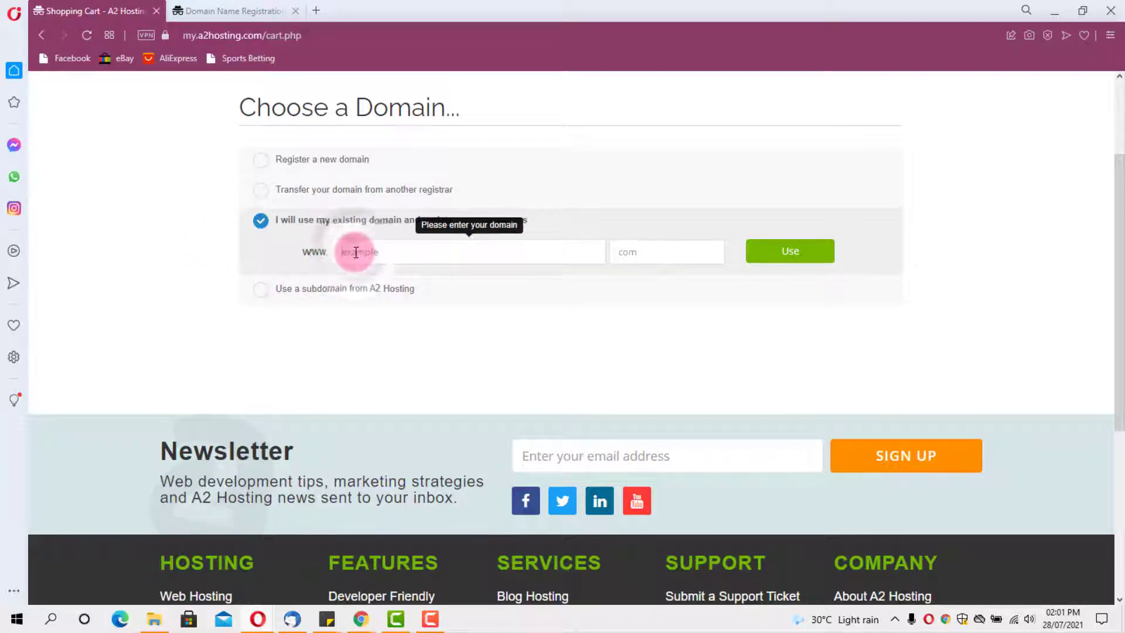
pyautogui.write('highblogincome')
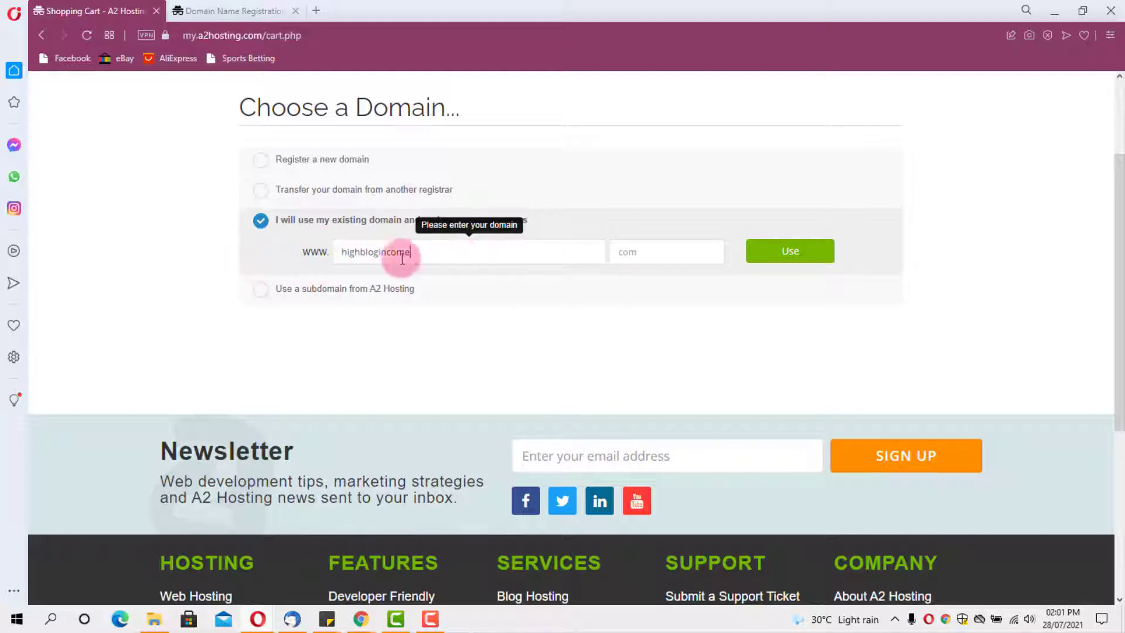
pyautogui.click(643, 256)
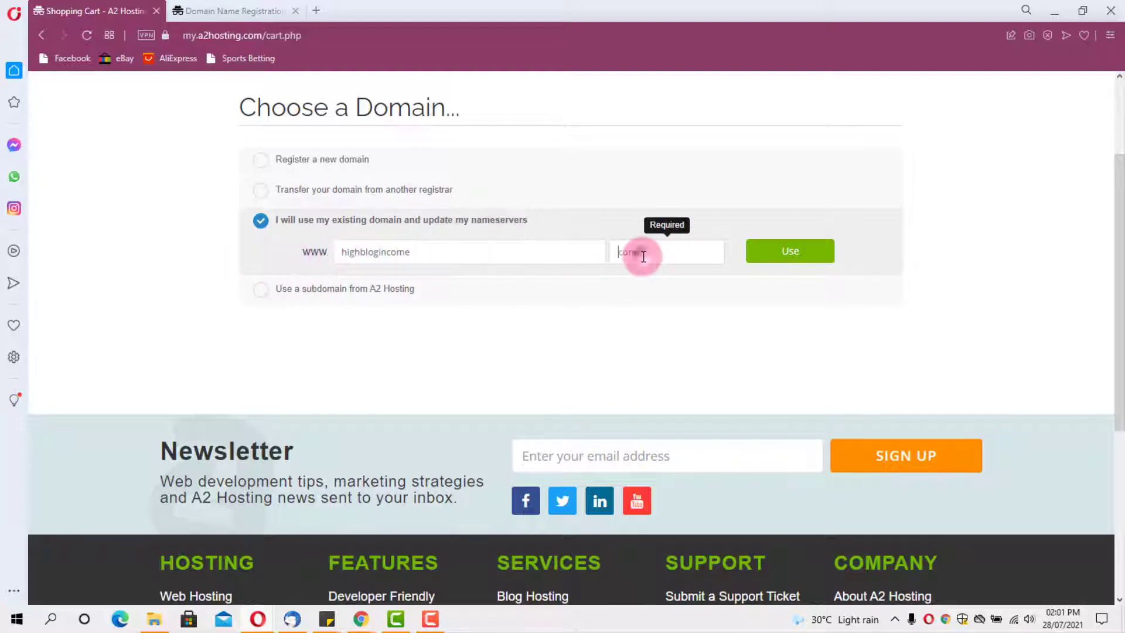
pyautogui.write('com')
pyautogui.click(799, 255)
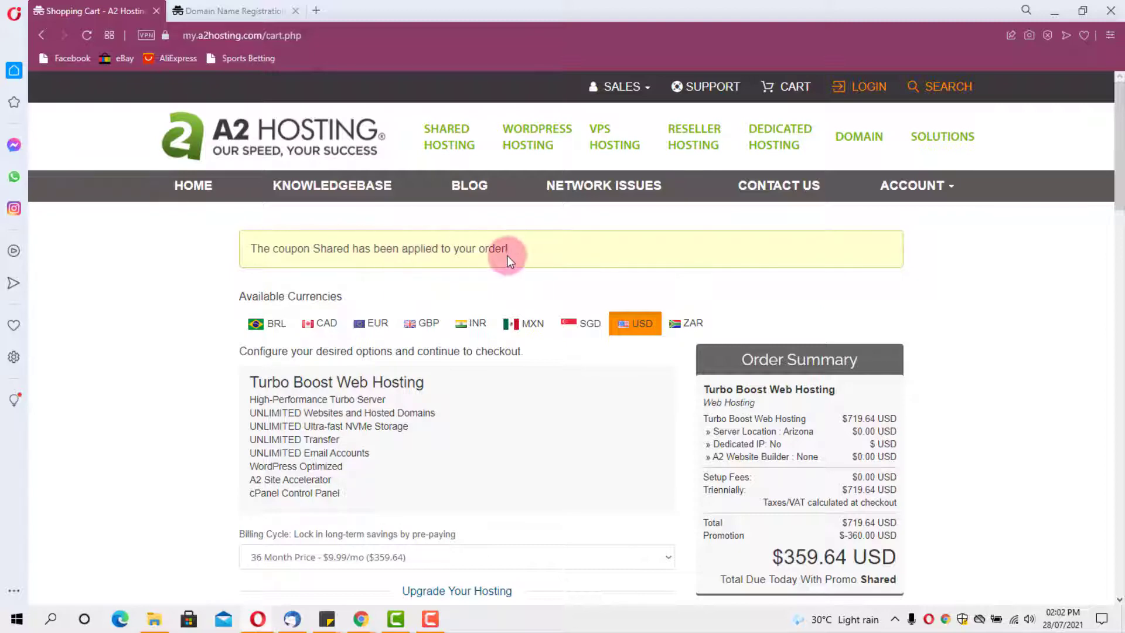
# Try the 24-, 12- and 1-month billing cycles for the order and set the cycle back to 36 months
pyautogui.scroll(-2, 564, 252)
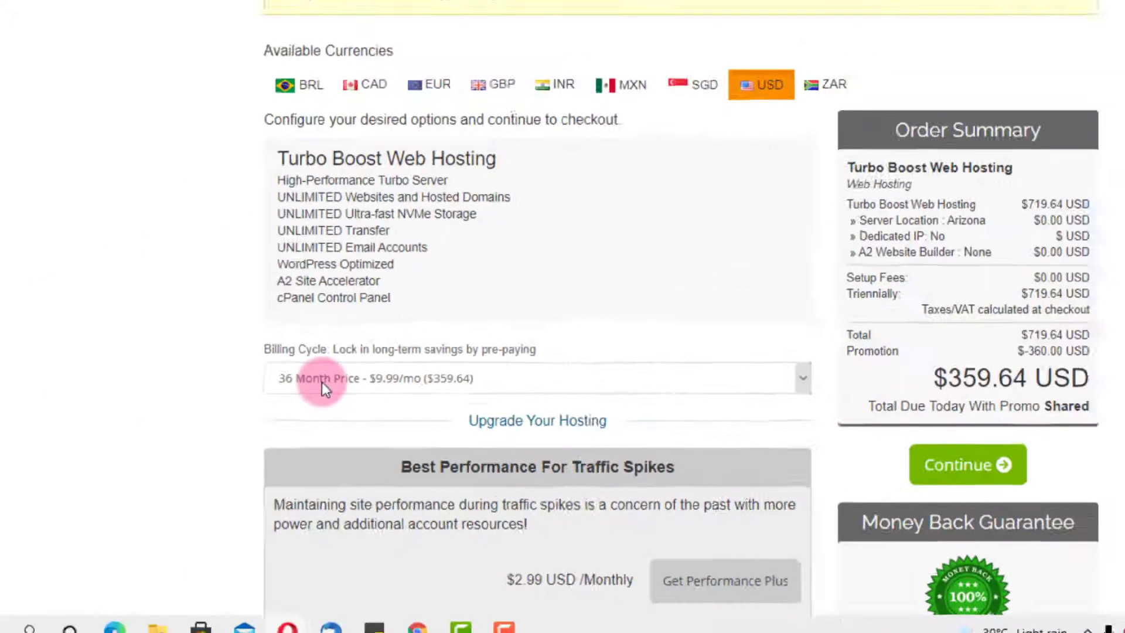
pyautogui.click(321, 382)
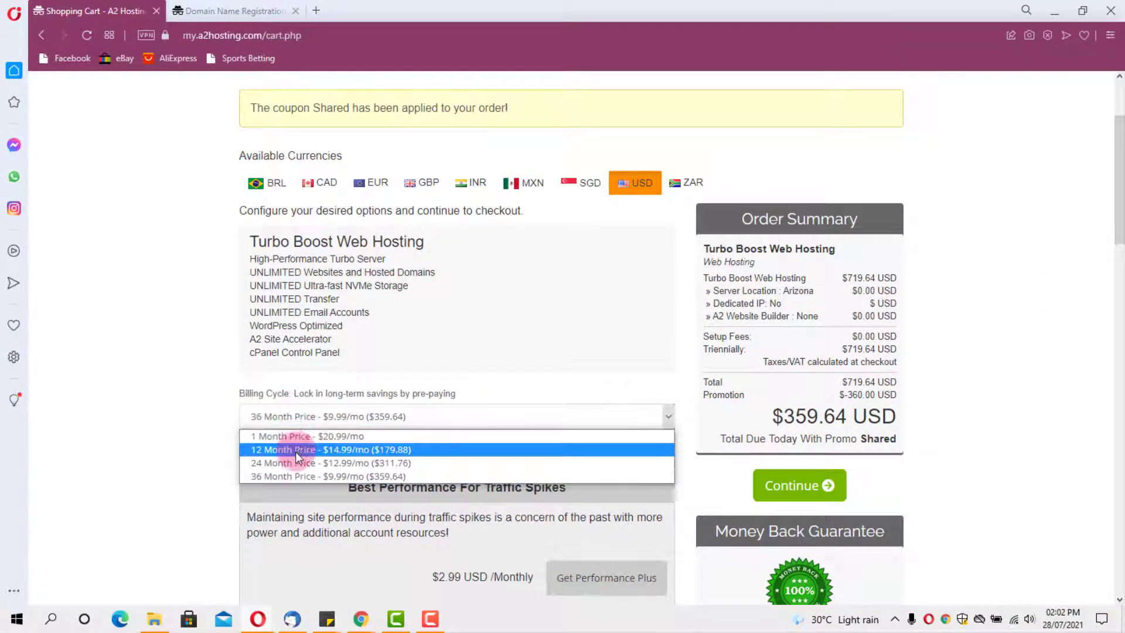
pyautogui.click(291, 463)
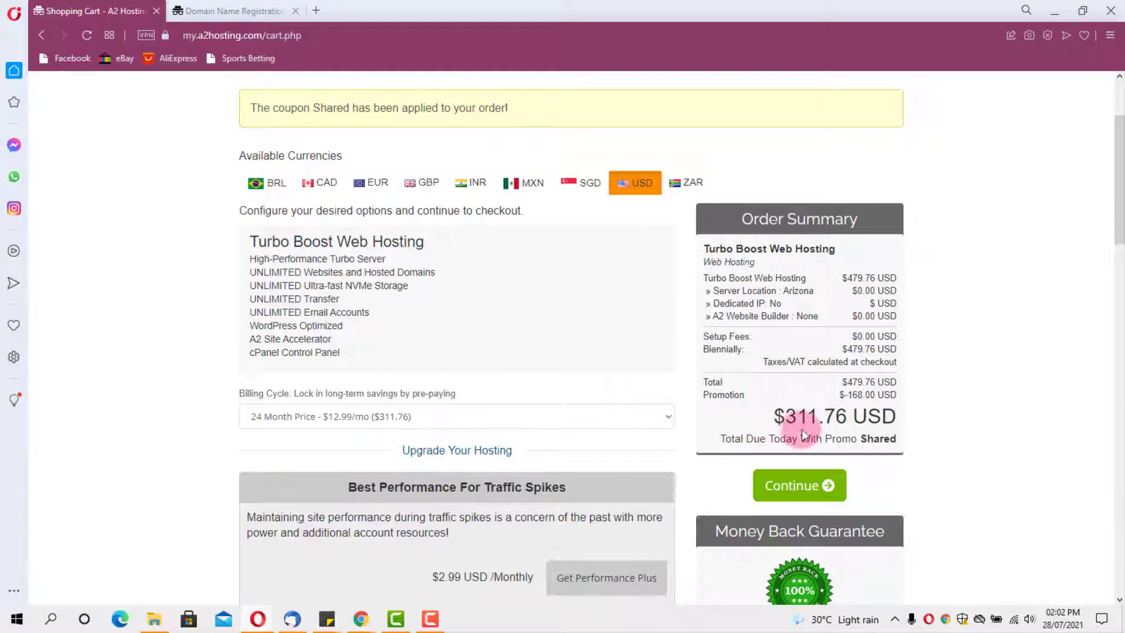
pyautogui.click(417, 413)
pyautogui.click(375, 449)
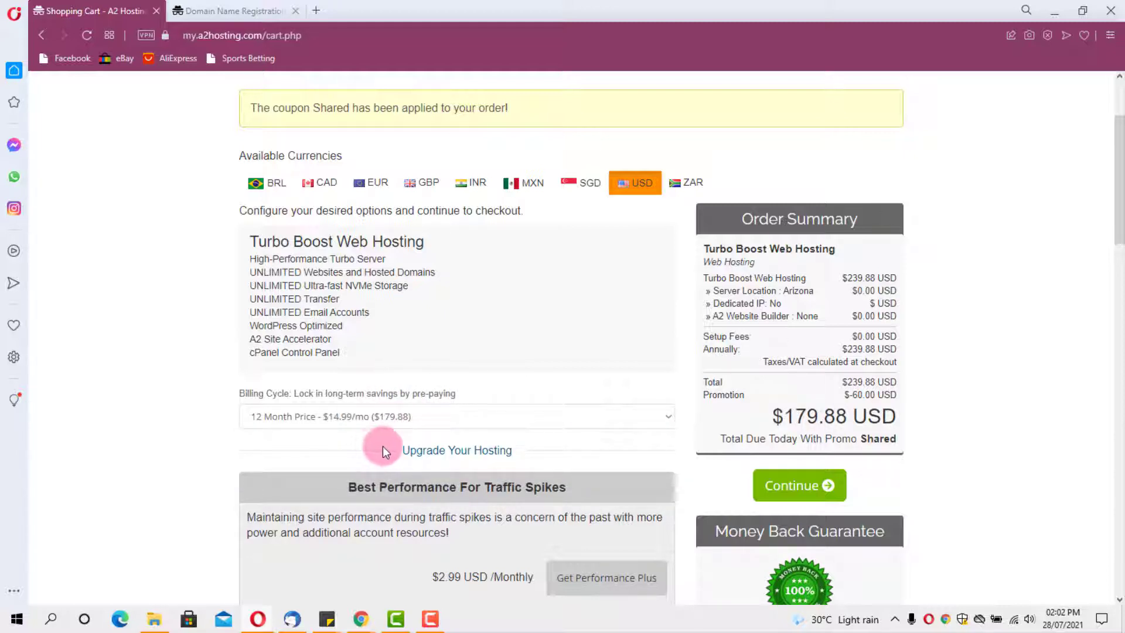
pyautogui.click(366, 417)
pyautogui.click(354, 435)
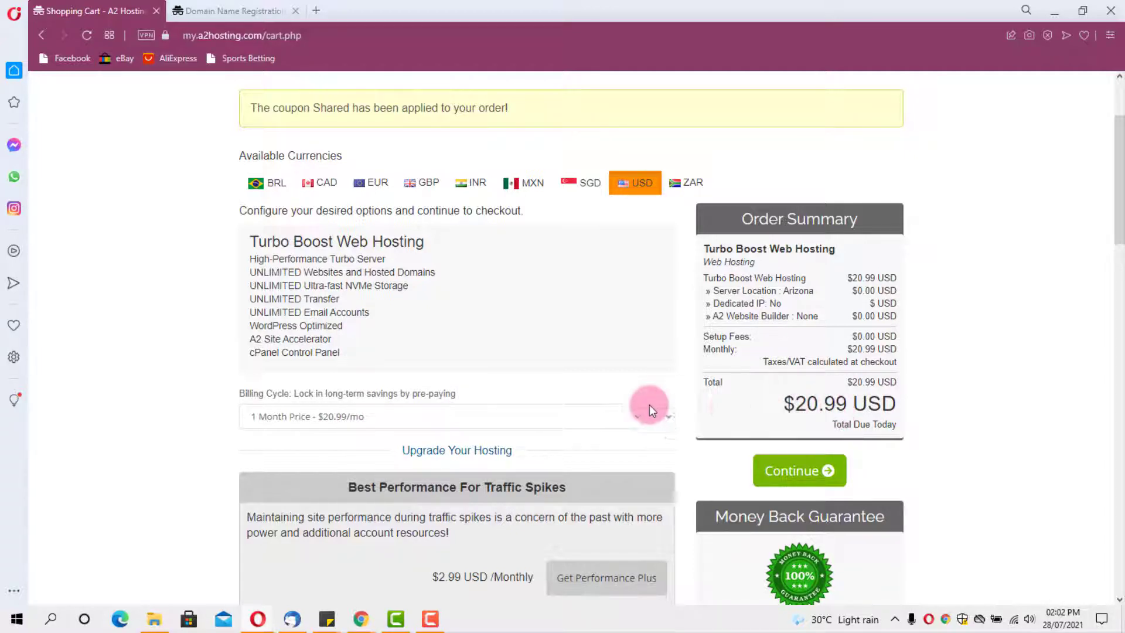
pyautogui.click(417, 413)
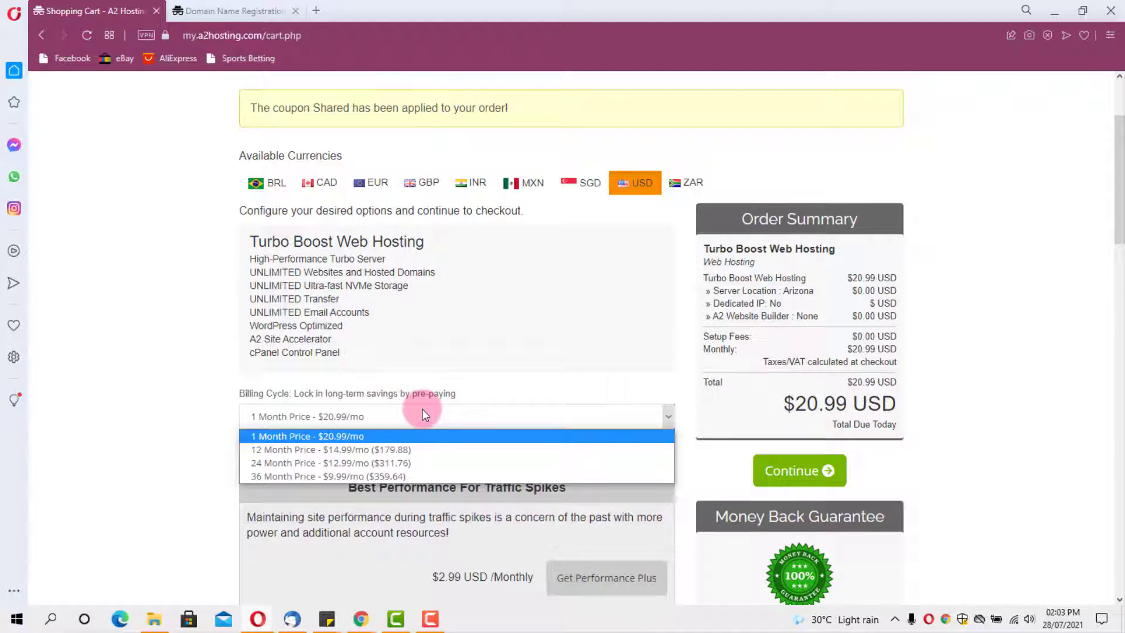
pyautogui.click(376, 476)
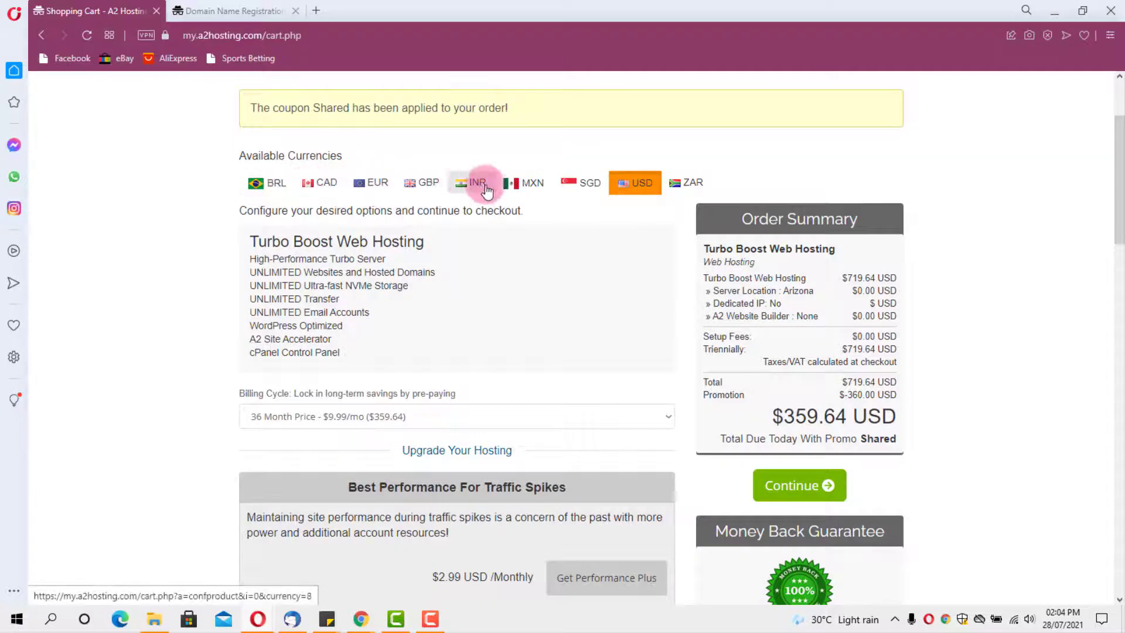
# Examine the hosting order's upgrade, SSL certificate, server location, dedicated IP and website builder options
pyautogui.scroll(-8, 194, 186)
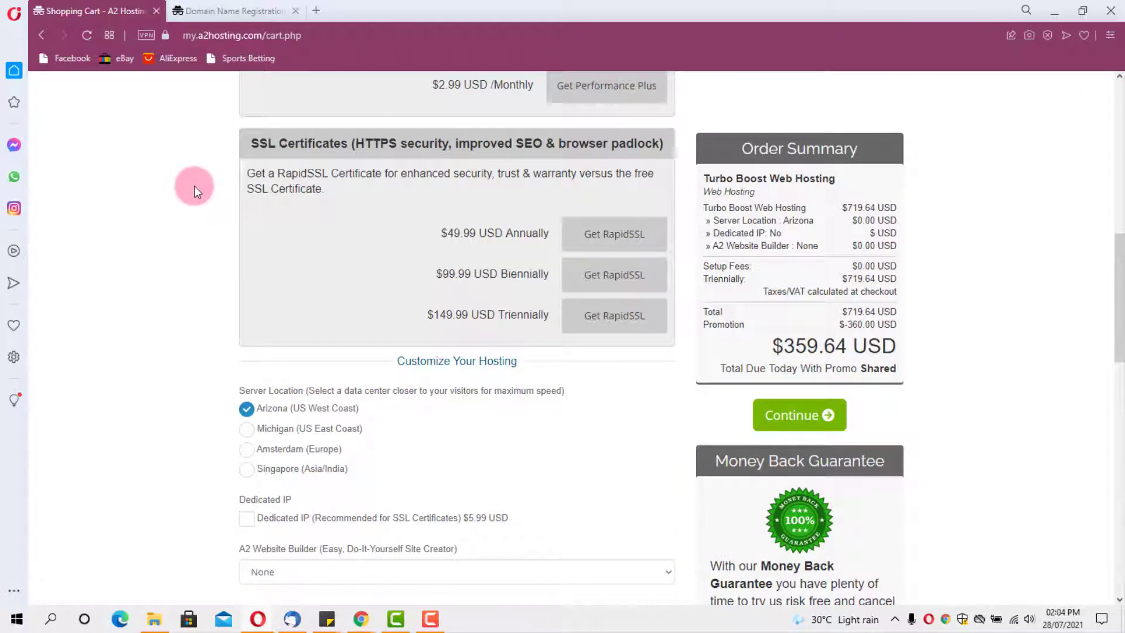
pyautogui.scroll(-3, 199, 184)
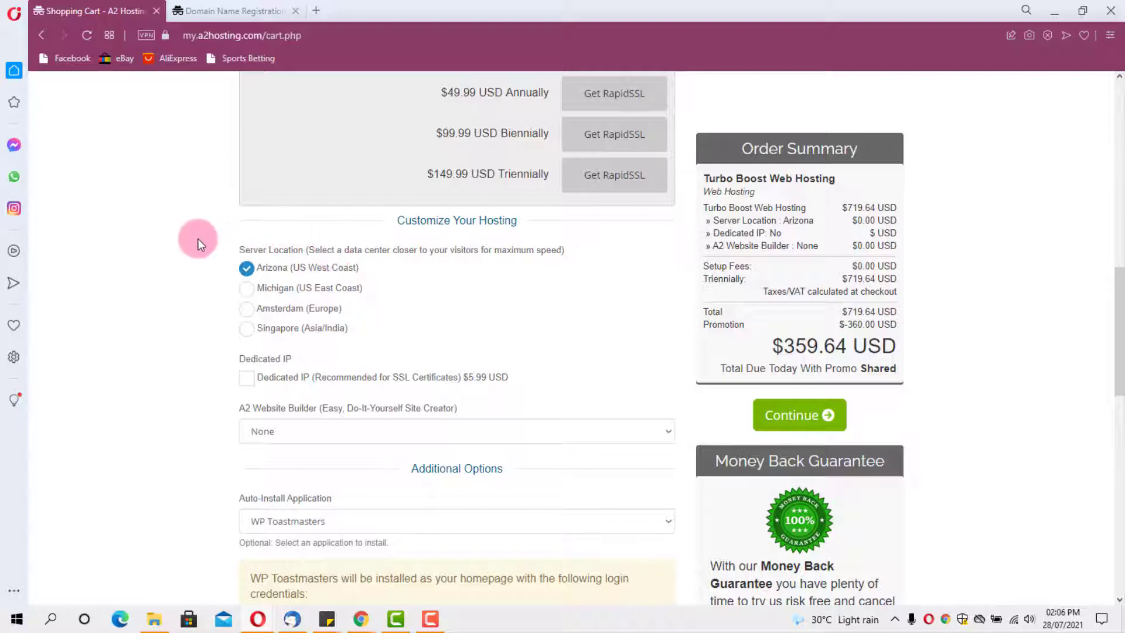
pyautogui.scroll(4, 198, 238)
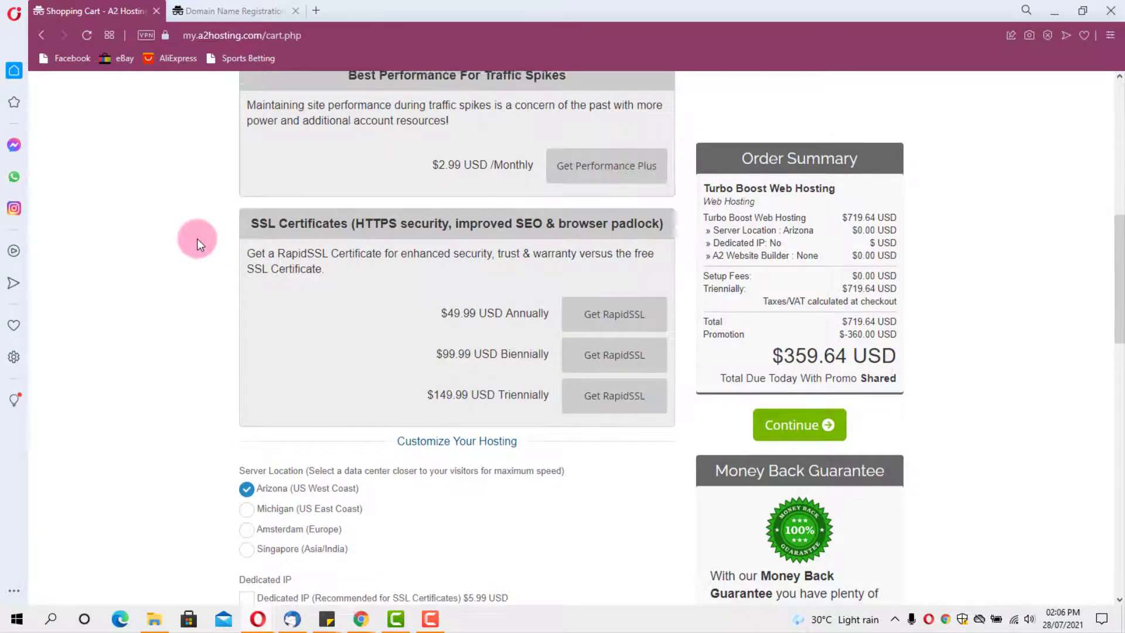
pyautogui.scroll(10, 197, 237)
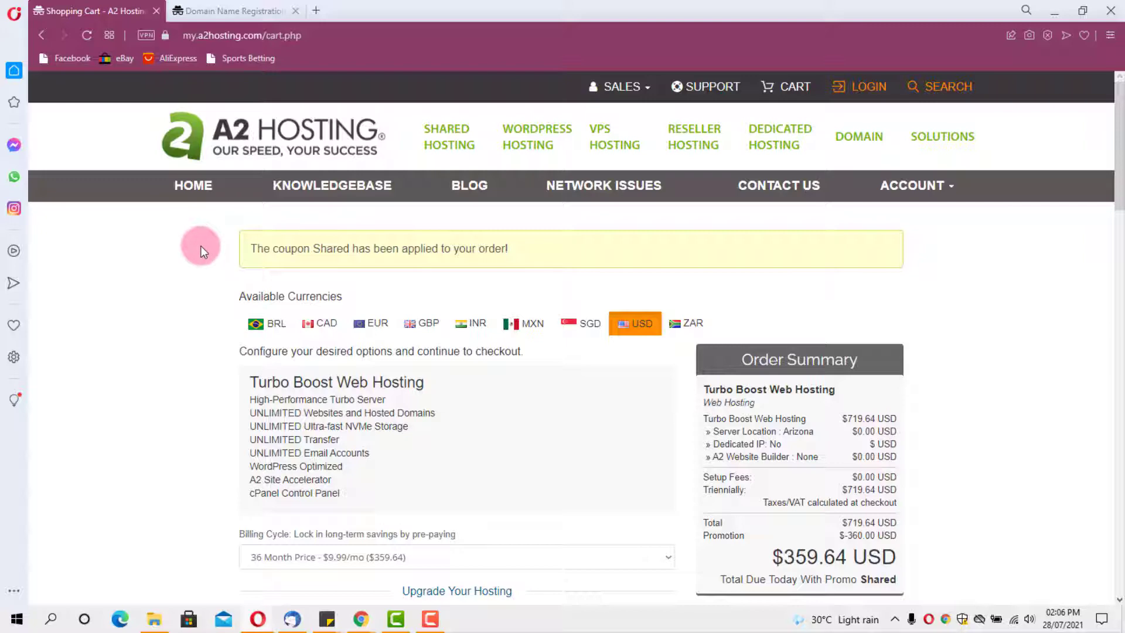
pyautogui.scroll(-5, 199, 247)
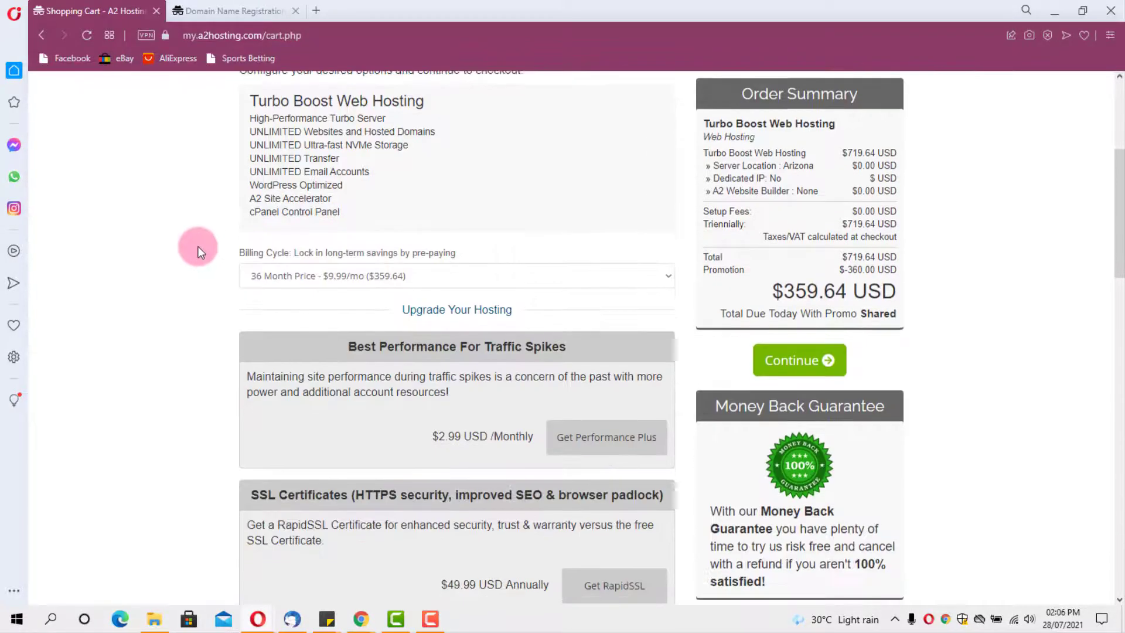
pyautogui.scroll(-4, 198, 247)
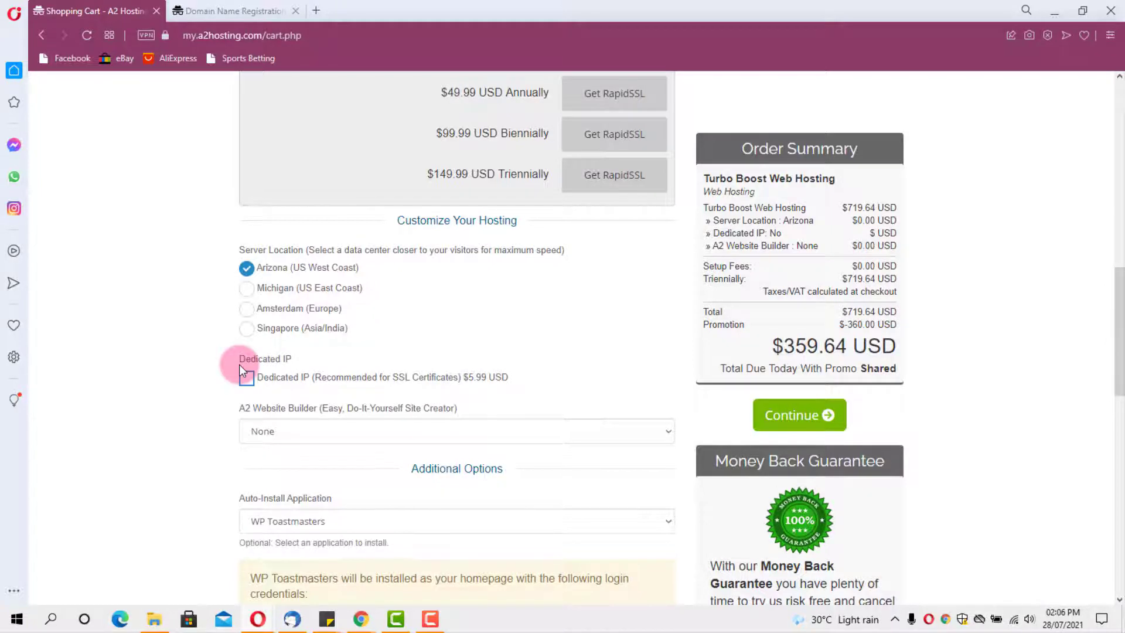
# Set the order's auto-install application to WordPress - A2 Optimized and mark the generated admin password in its notice
pyautogui.scroll(-3, 199, 342)
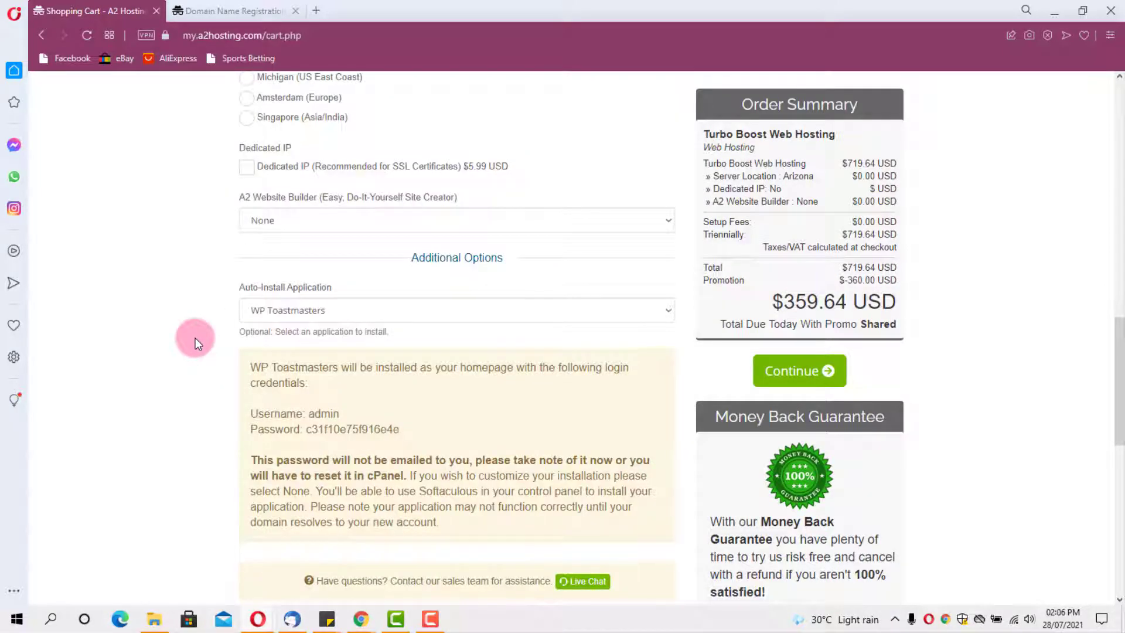
pyautogui.click(516, 311)
pyautogui.scroll(4, 468, 379)
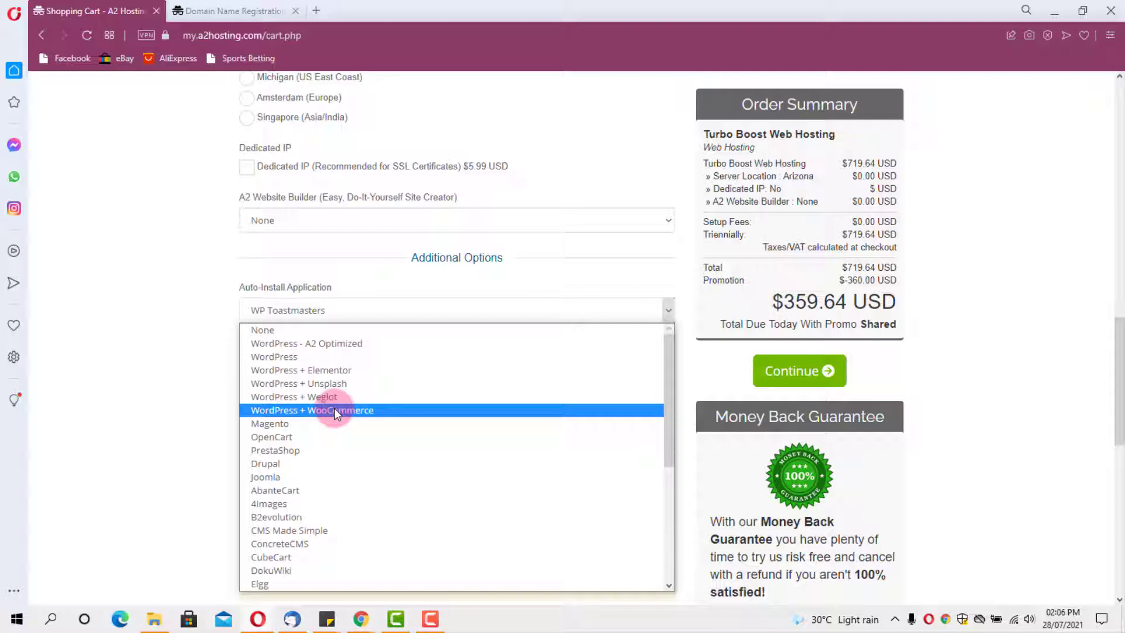
pyautogui.click(317, 345)
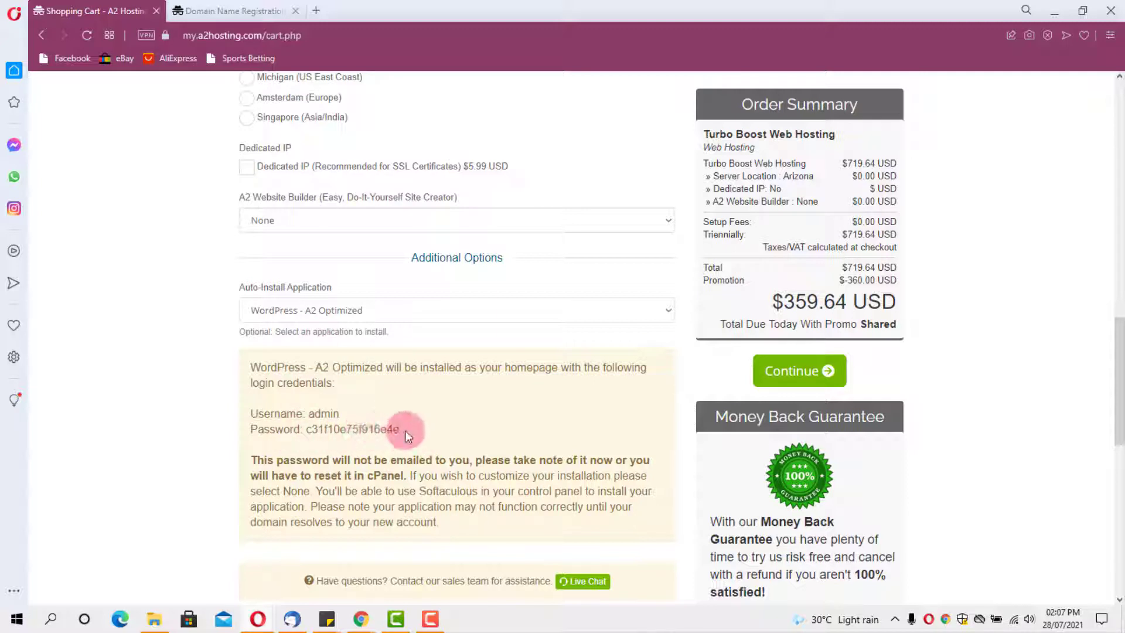
pyautogui.moveTo(405, 432); pyautogui.dragTo(308, 438)
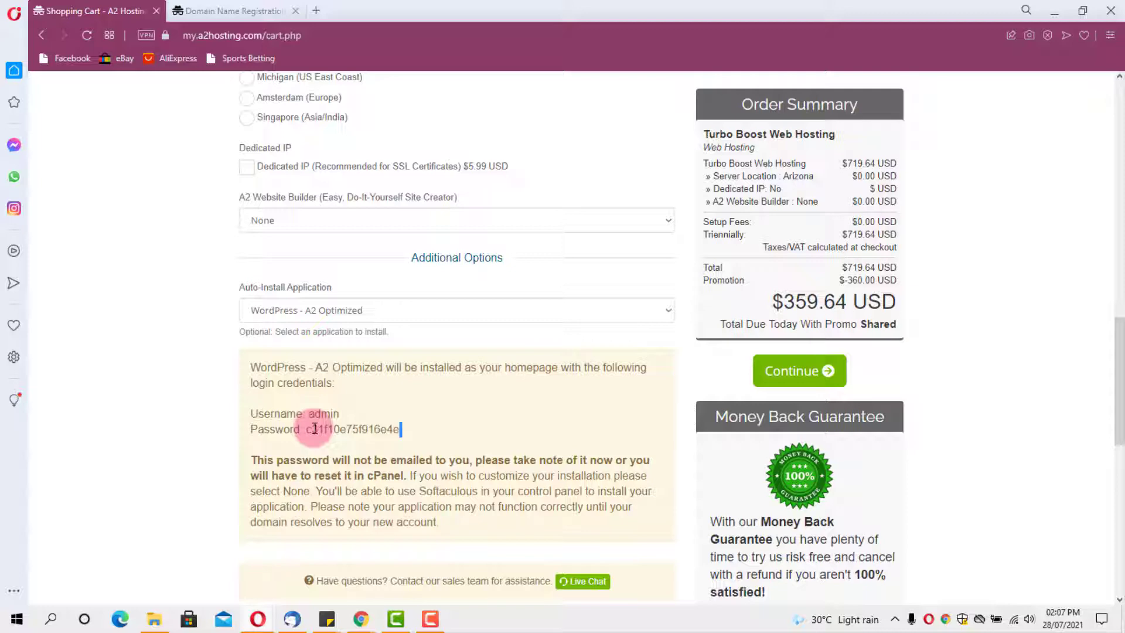
# Accept the hosting configuration, proceed through the order review to checkout, and look over the personal and billing form
pyautogui.scroll(-3, 332, 416)
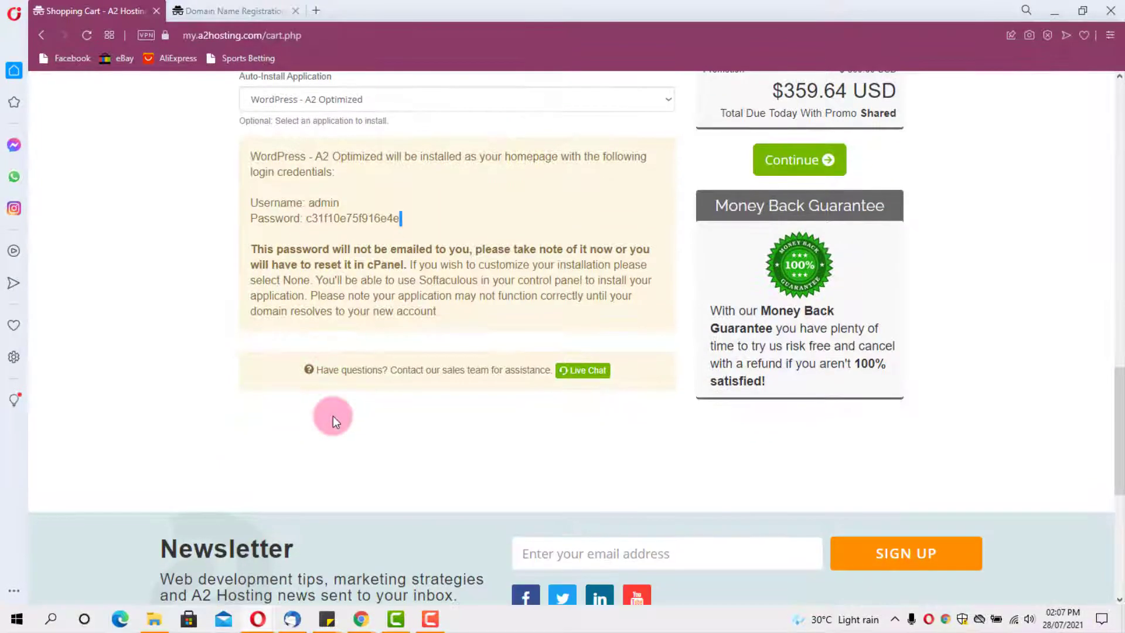
pyautogui.scroll(4, 333, 416)
pyautogui.click(795, 416)
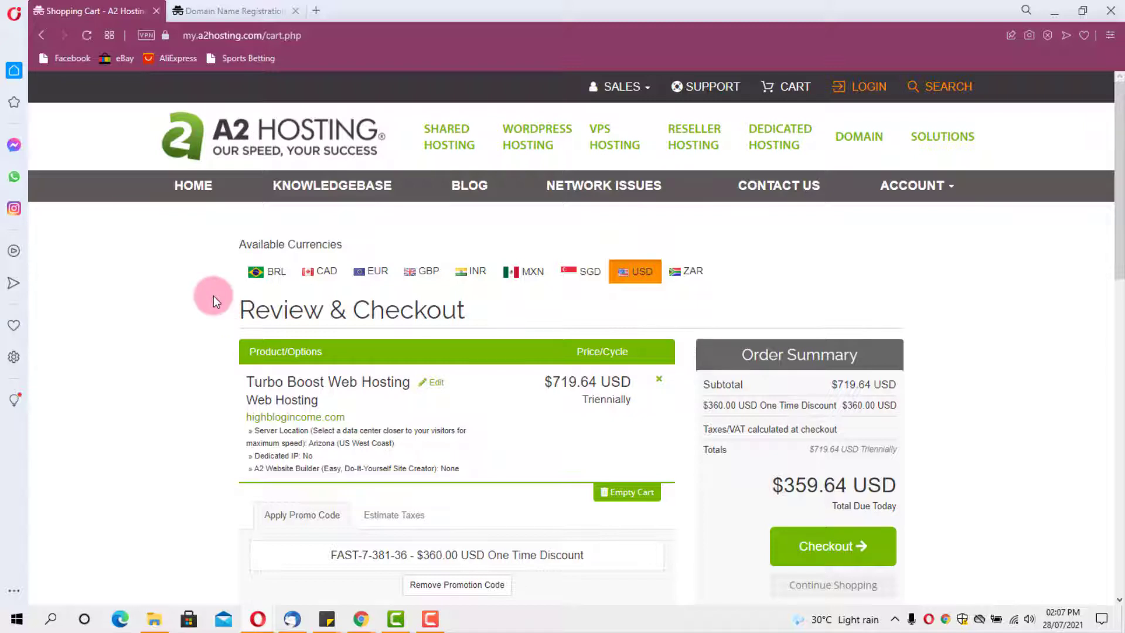
pyautogui.scroll(-2, 214, 298)
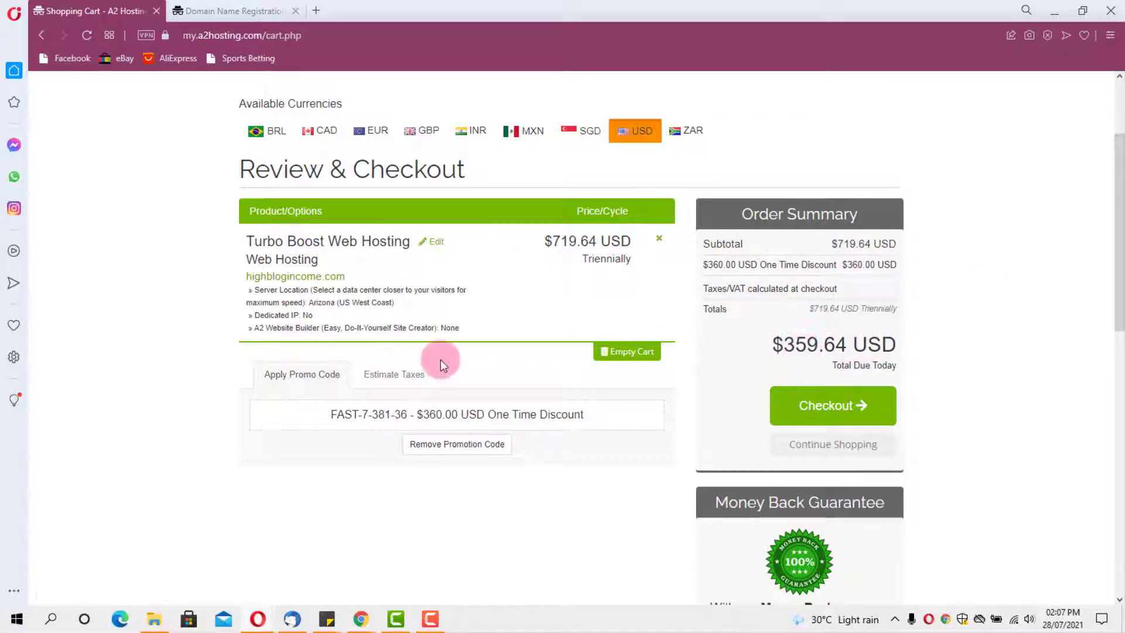
pyautogui.scroll(-1, 440, 360)
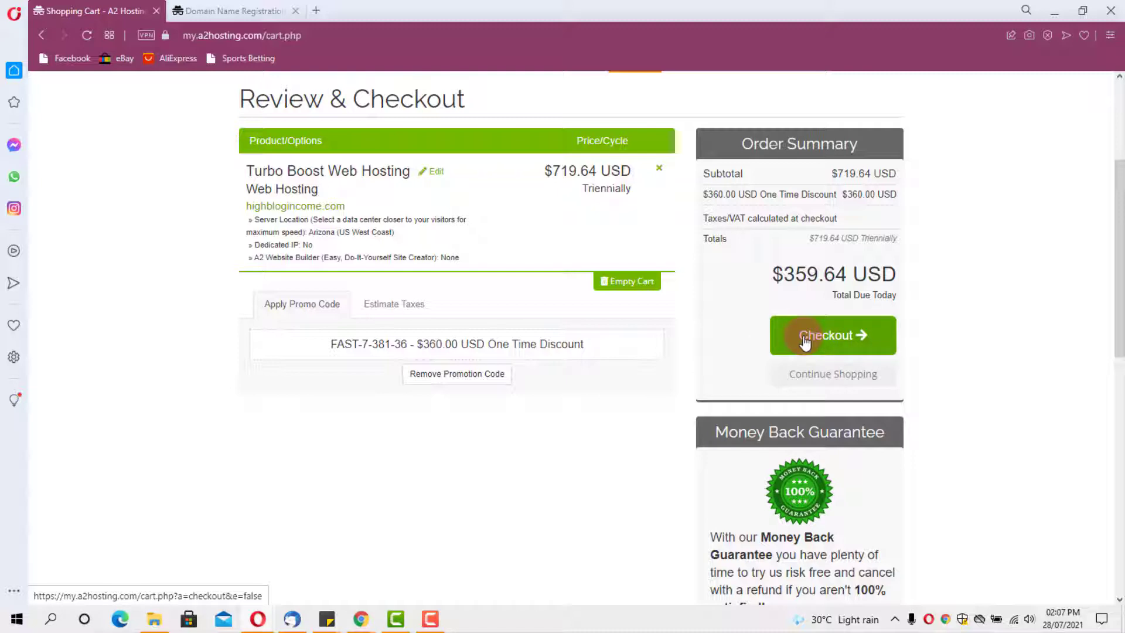
pyautogui.click(806, 342)
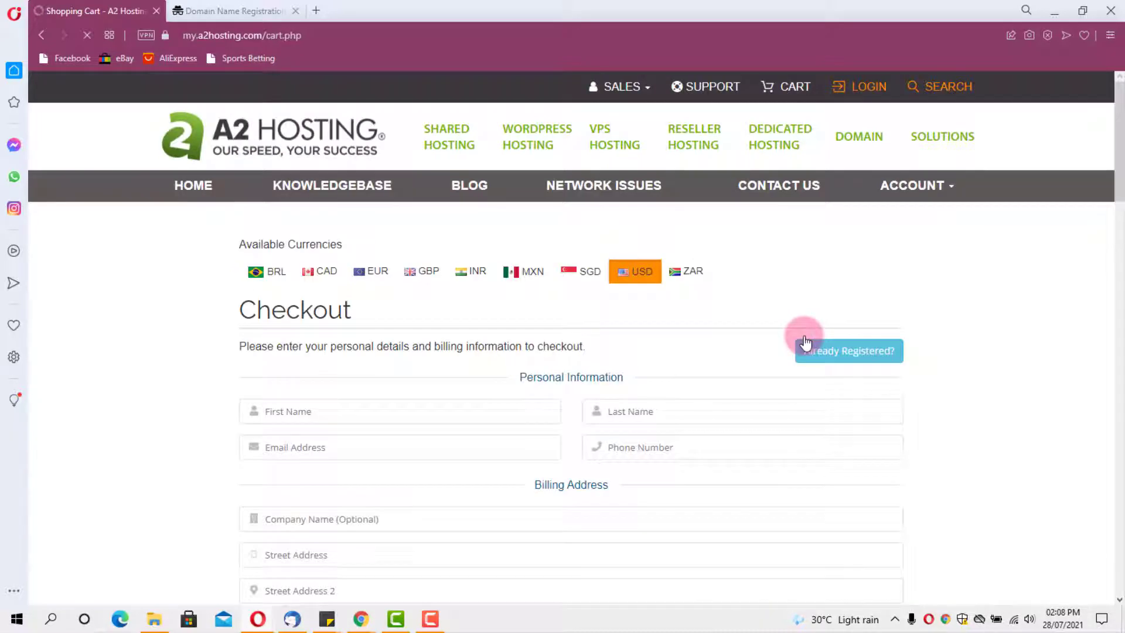
pyautogui.scroll(-5, 522, 355)
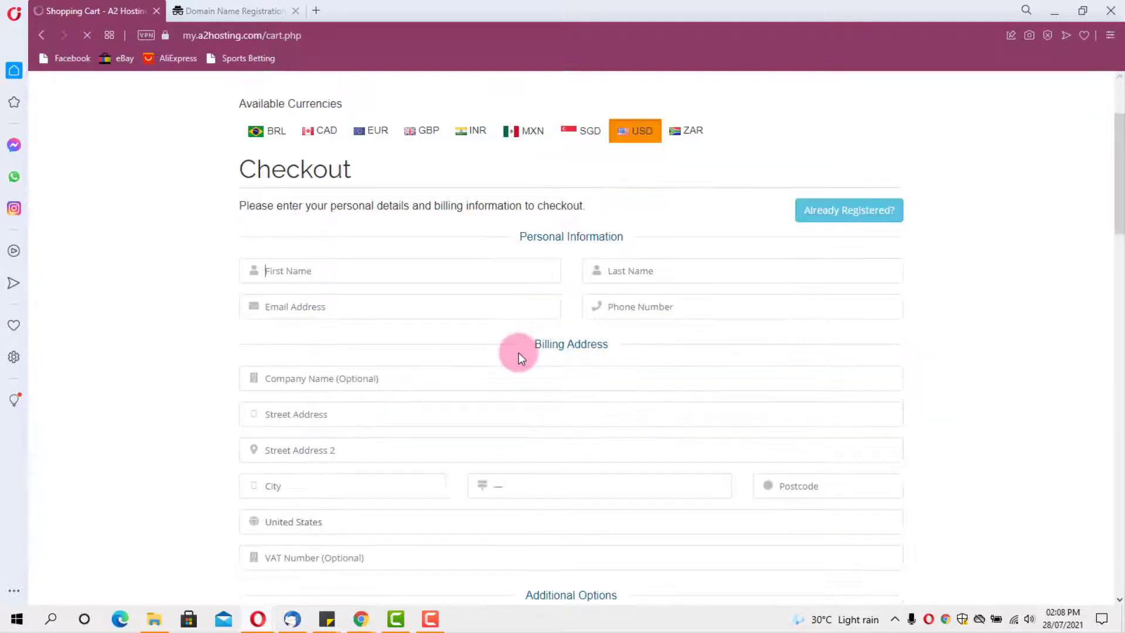
pyautogui.scroll(-8, 520, 352)
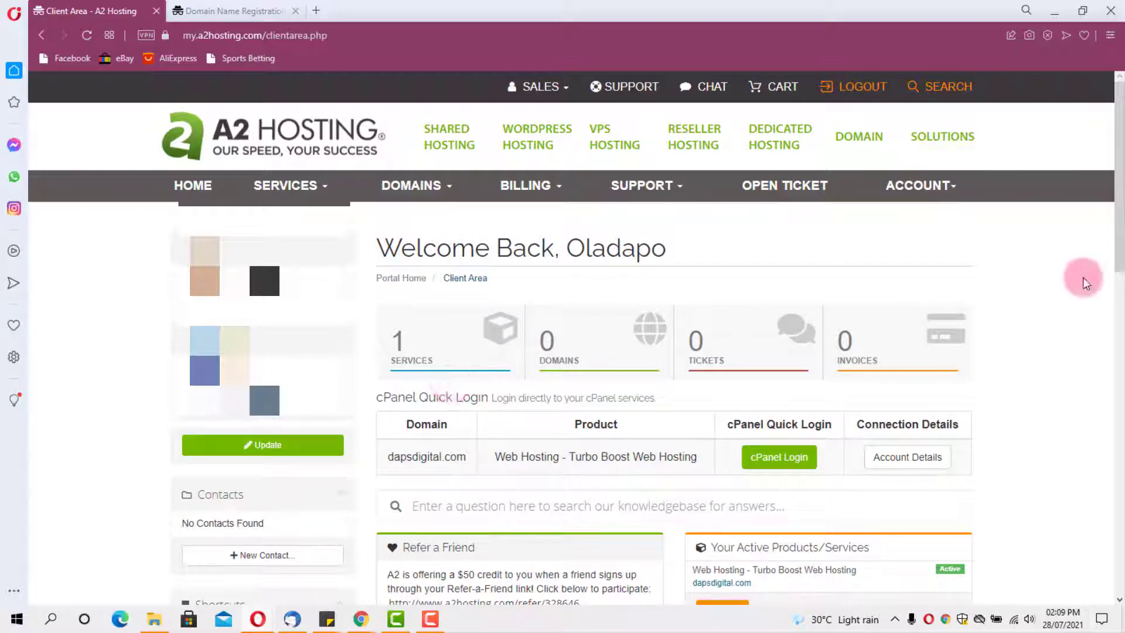
# Look over the A2 Hosting client area and open highblogincome.com in a new browser tab
pyautogui.scroll(-1, 1083, 276)
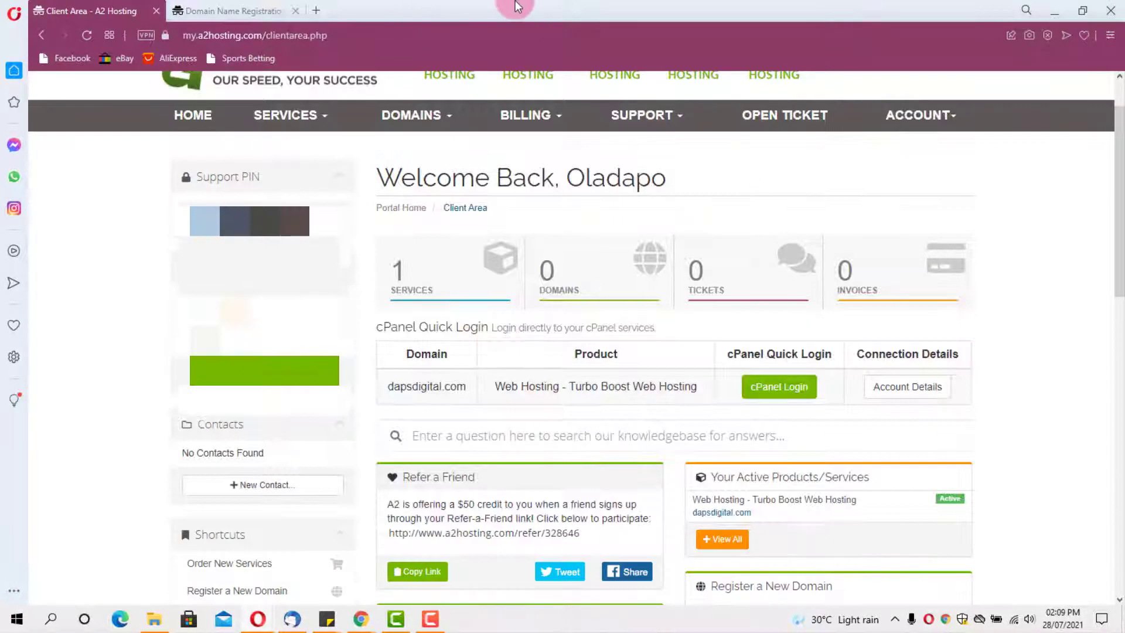
pyautogui.click(321, 10)
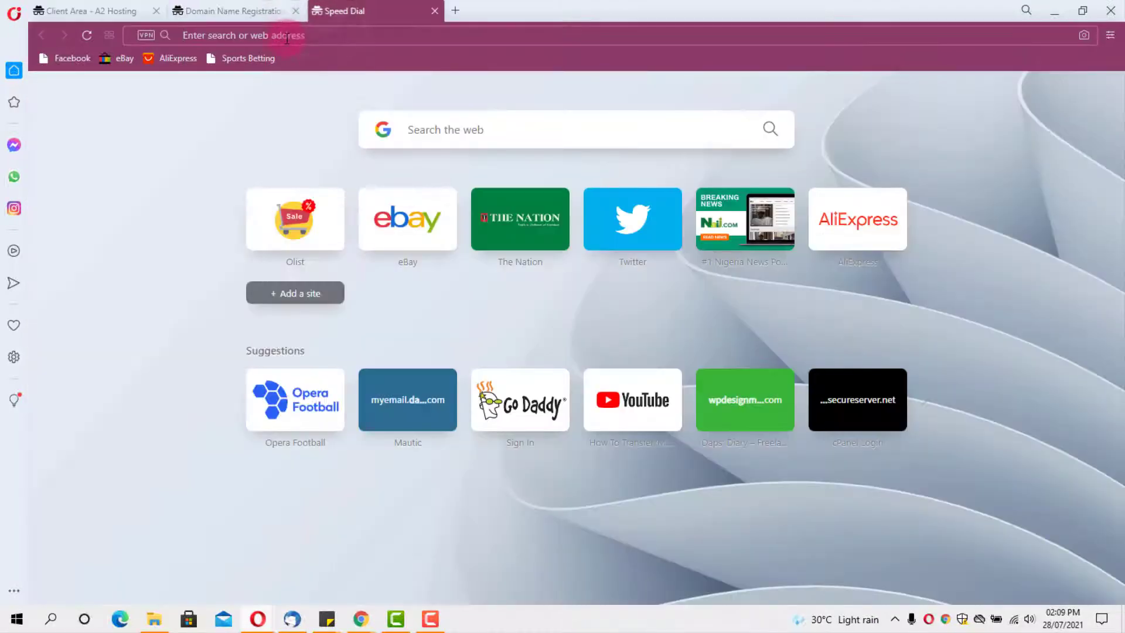
pyautogui.click(286, 36)
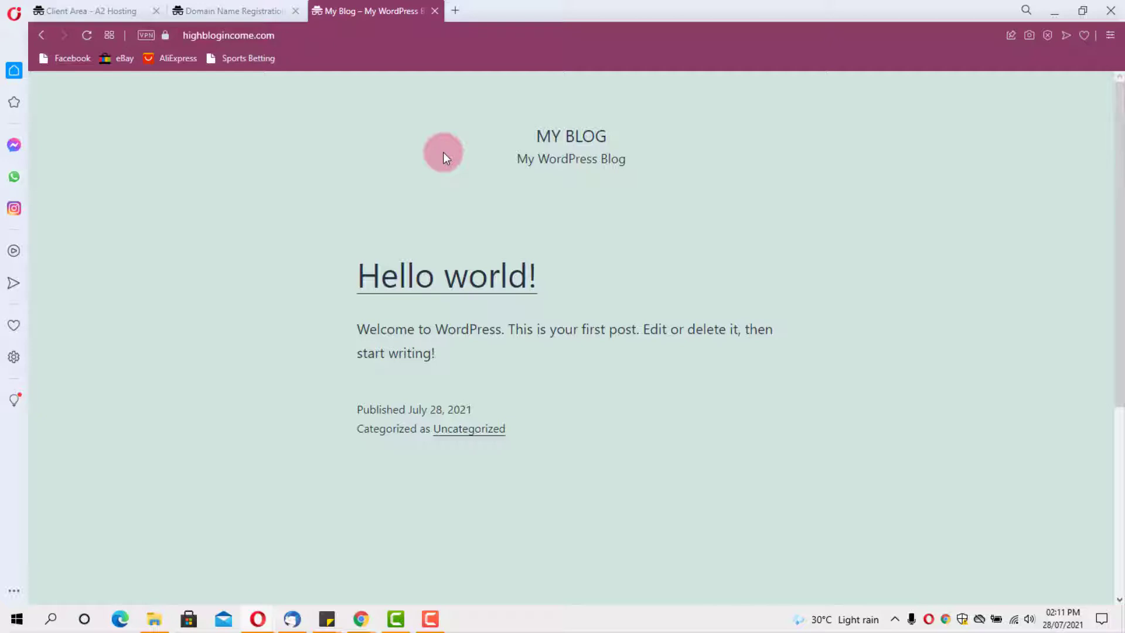
# Open gtmetrix.com in a new browser tab and start a performance test of highblogincome.com
pyautogui.click(457, 11)
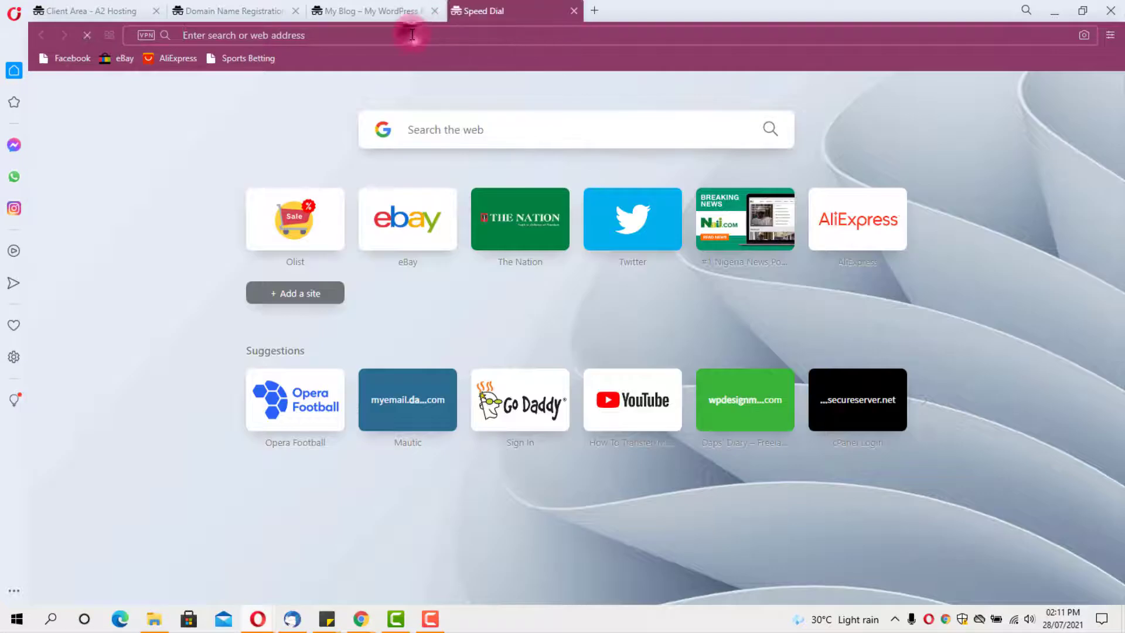
pyautogui.click(413, 36)
pyautogui.write('gtmetrix.com')
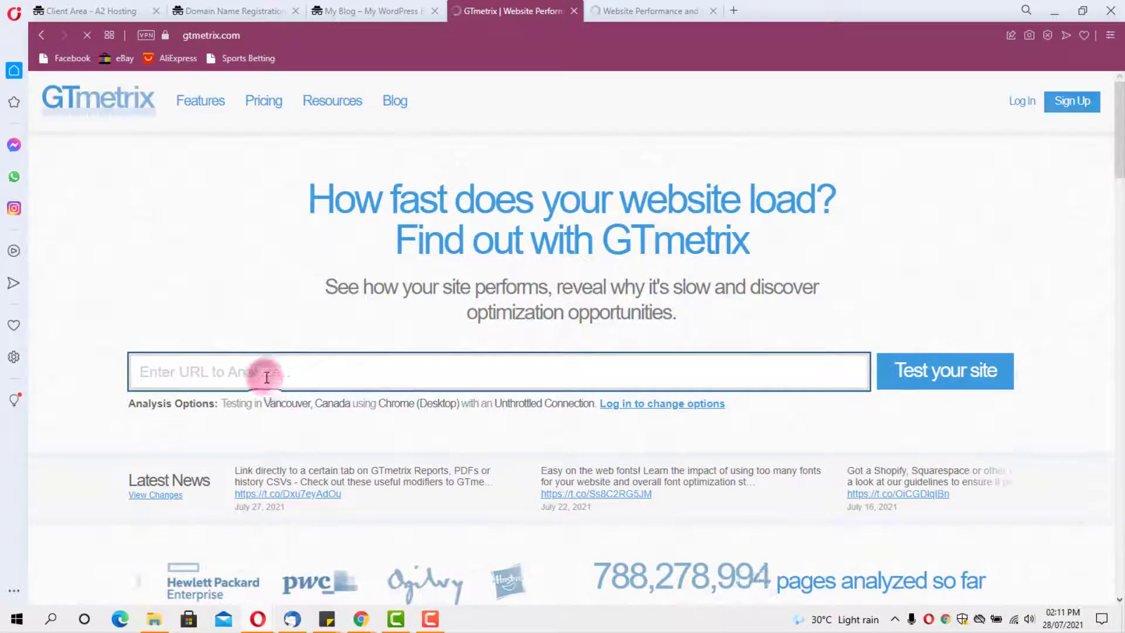
pyautogui.click(266, 378)
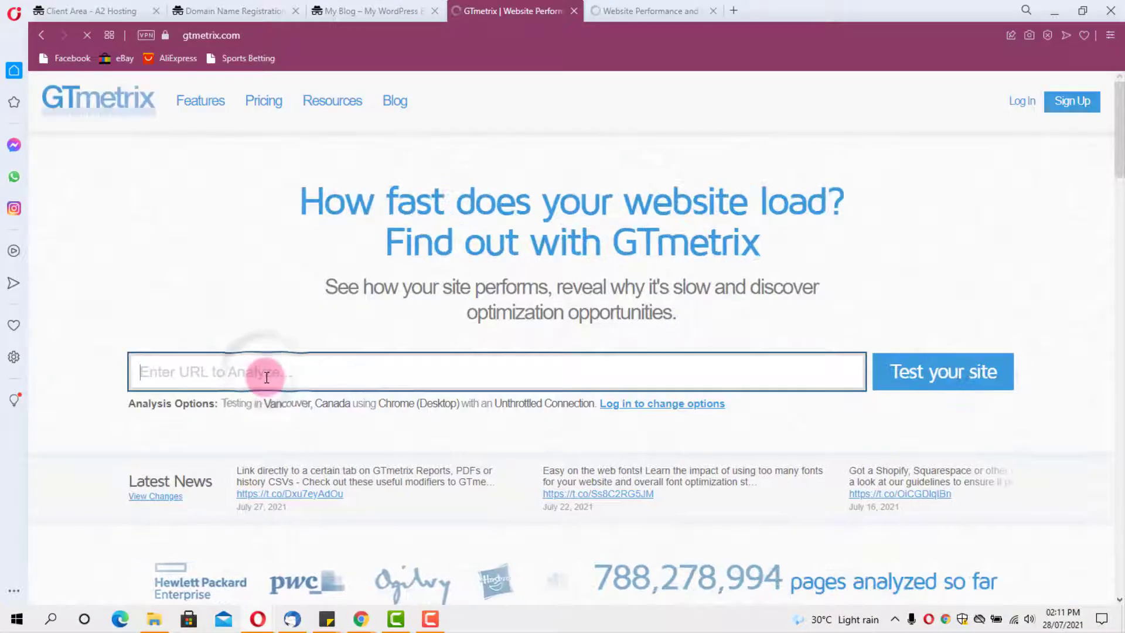
pyautogui.write('highblogincome.com')
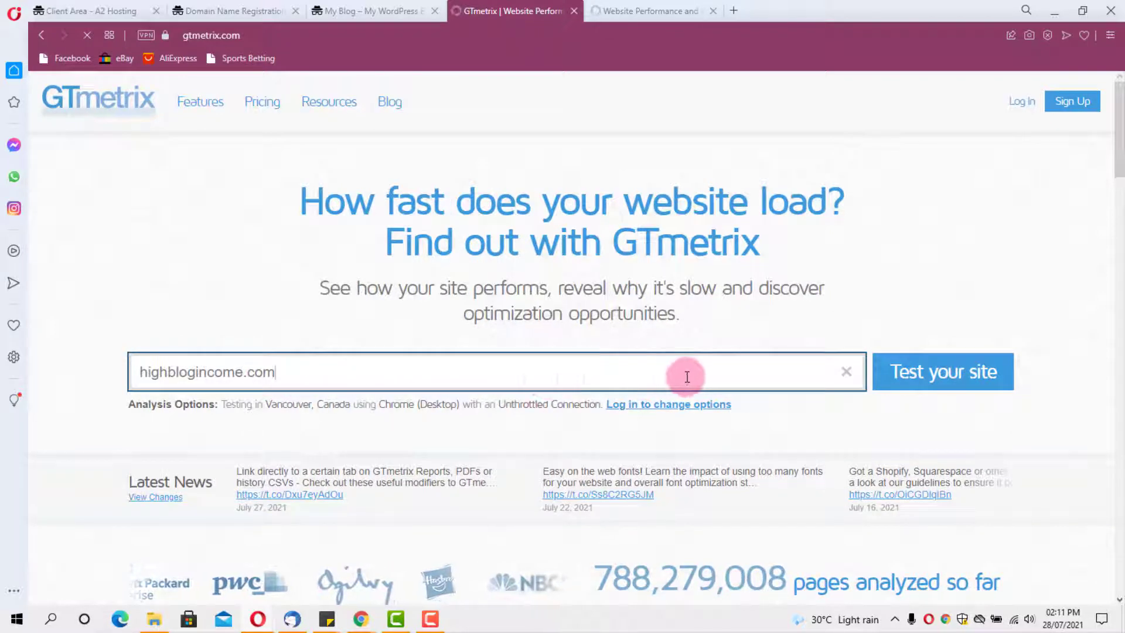
pyautogui.click(909, 375)
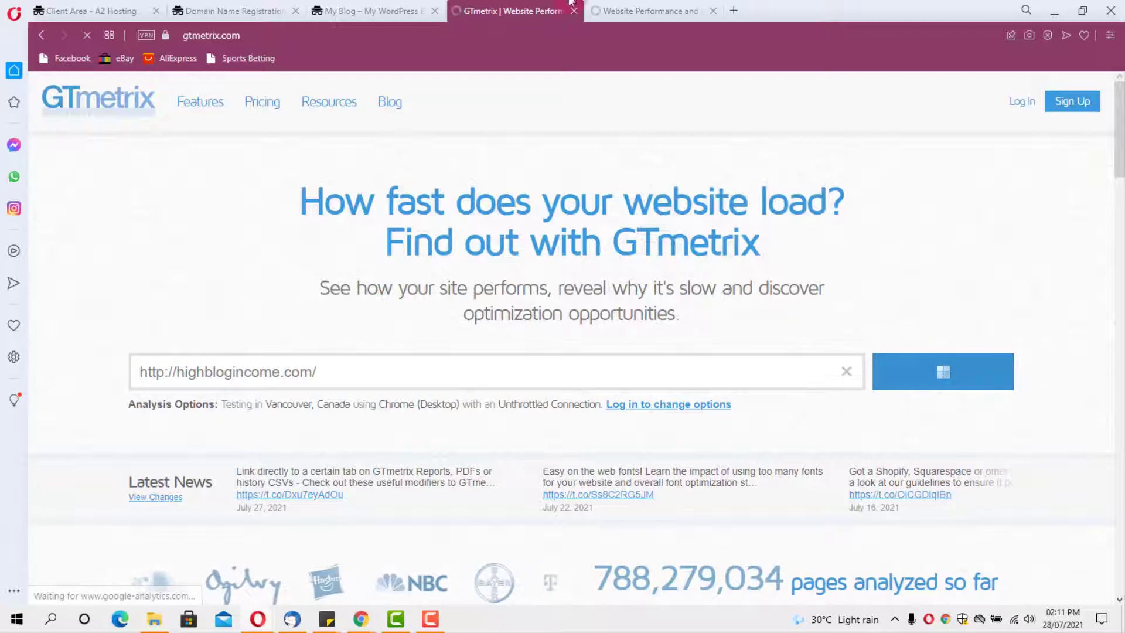
pyautogui.click(630, 10)
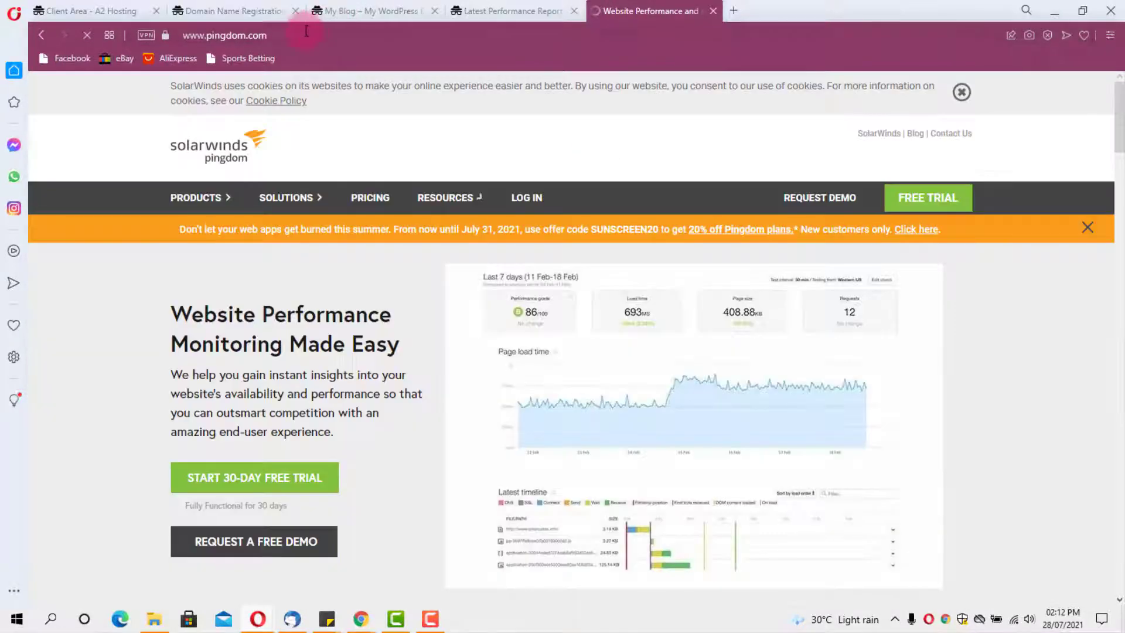
pyautogui.click(305, 33)
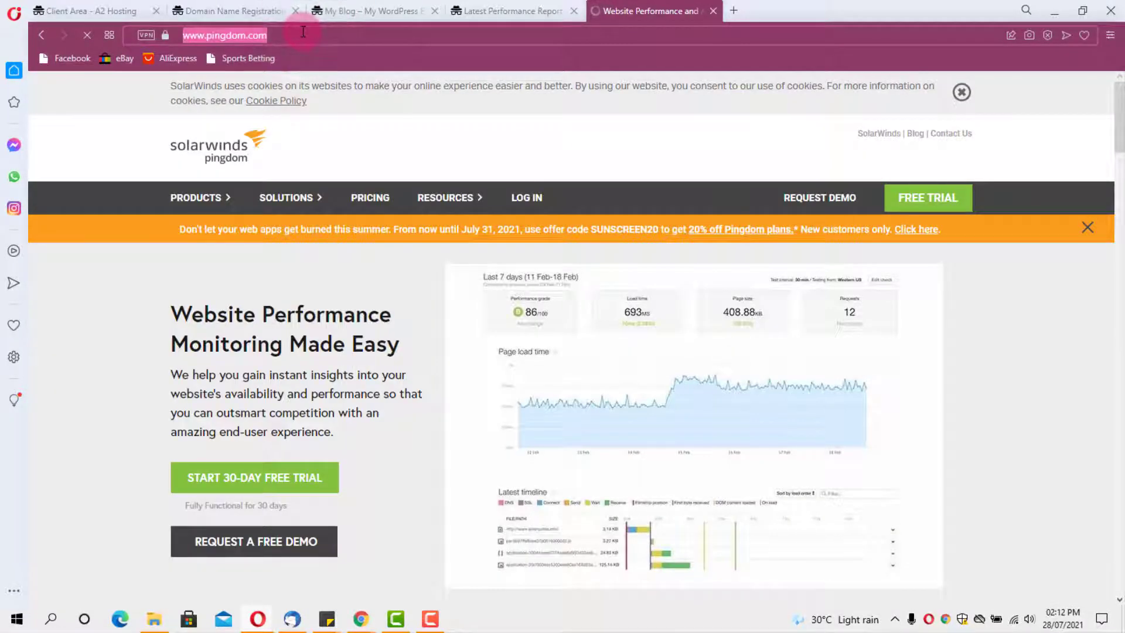
pyautogui.write('https://tools.pingdom.com/')
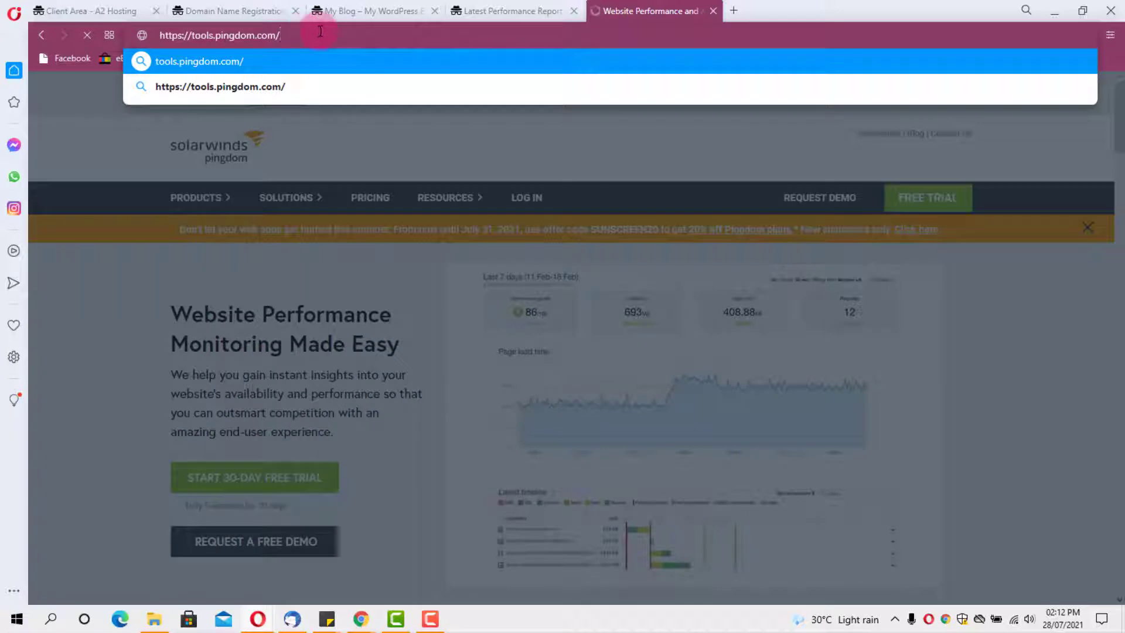
pyautogui.press('Return')
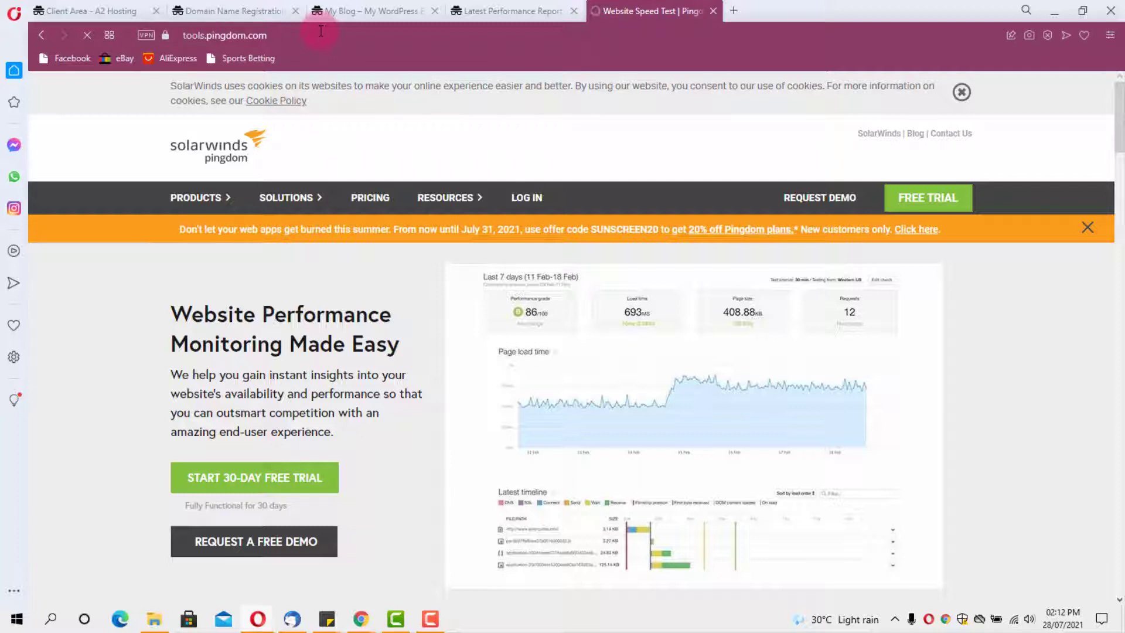
# Examine the grade, web vitals and speed visualization in the GTmetrix report, and return to the Pingdom speed test
pyautogui.click(490, 10)
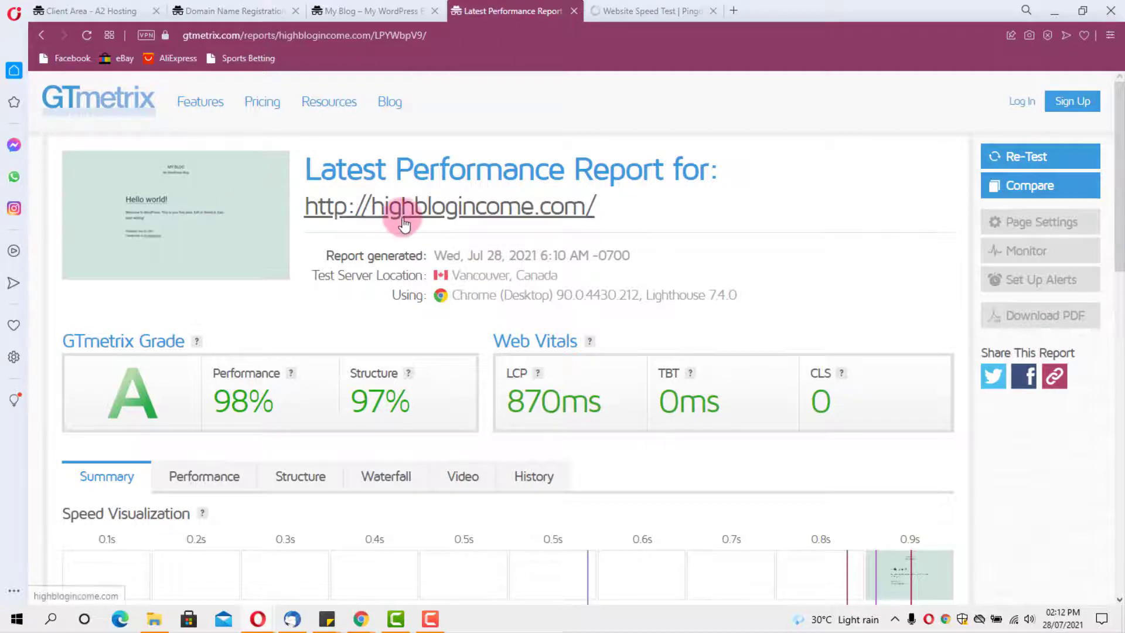
pyautogui.scroll(-2, 405, 225)
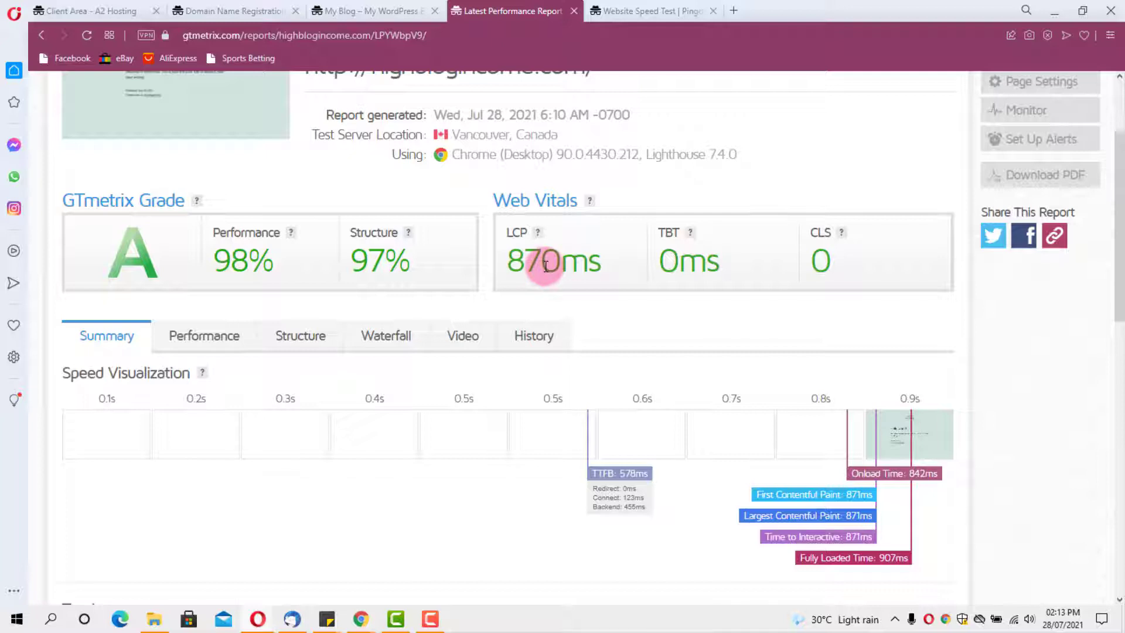
pyautogui.click(632, 11)
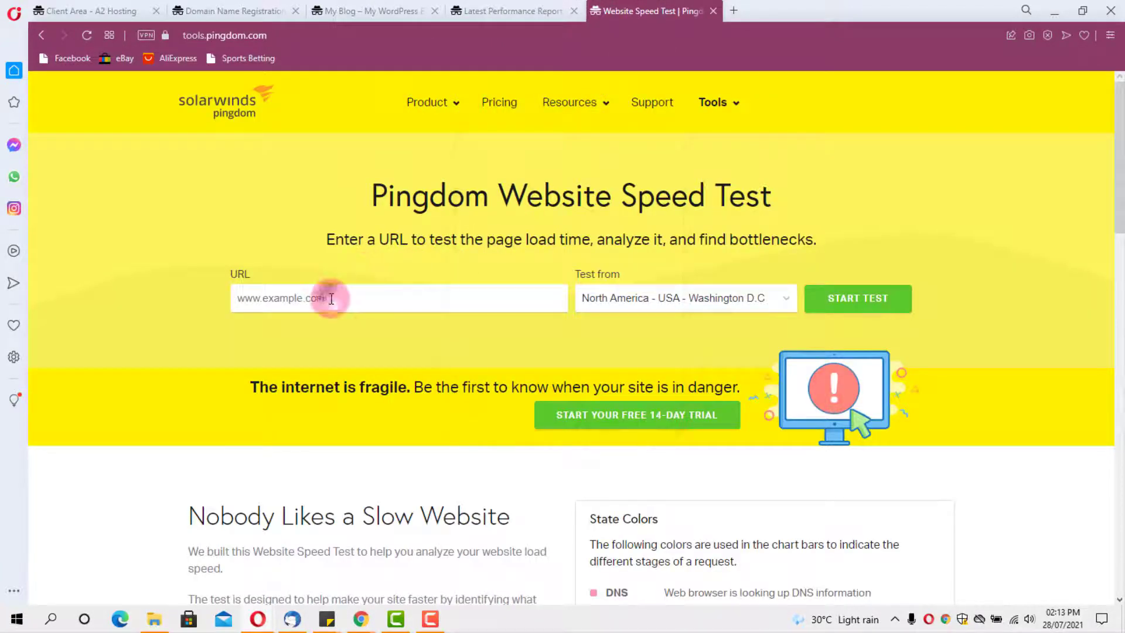
pyautogui.write('https://highblogincome.com')
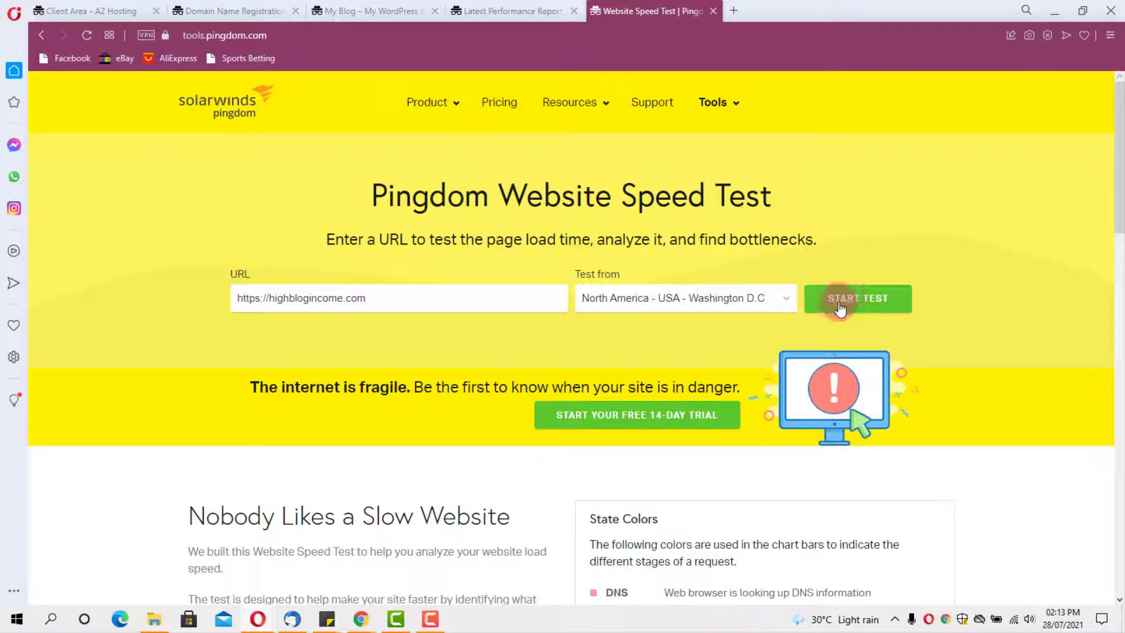
pyautogui.click(778, 297)
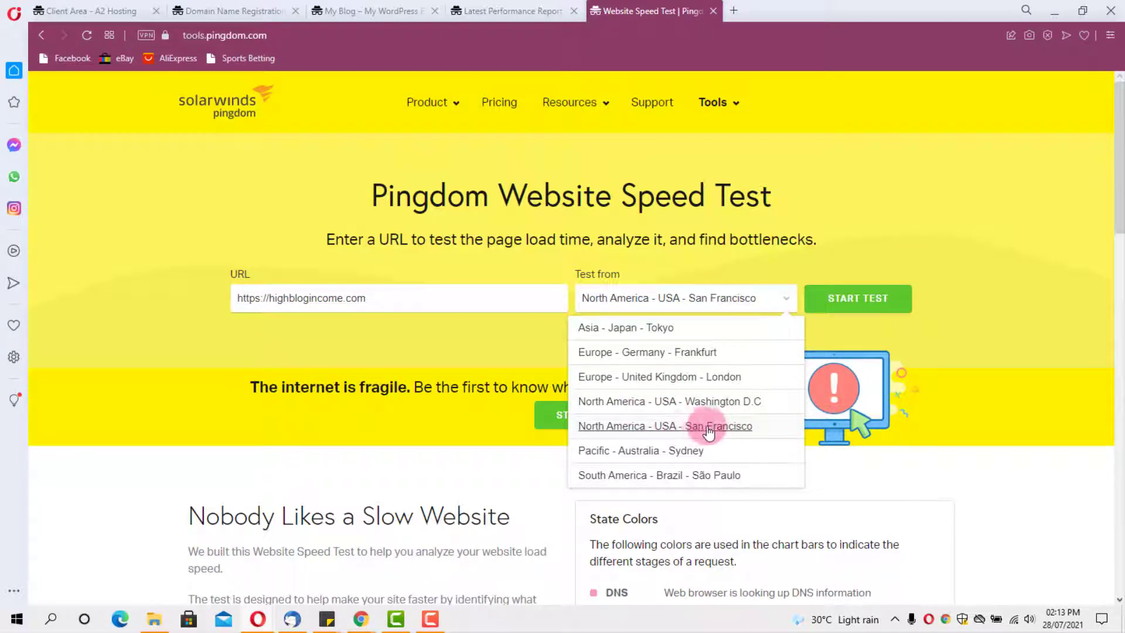
pyautogui.click(703, 428)
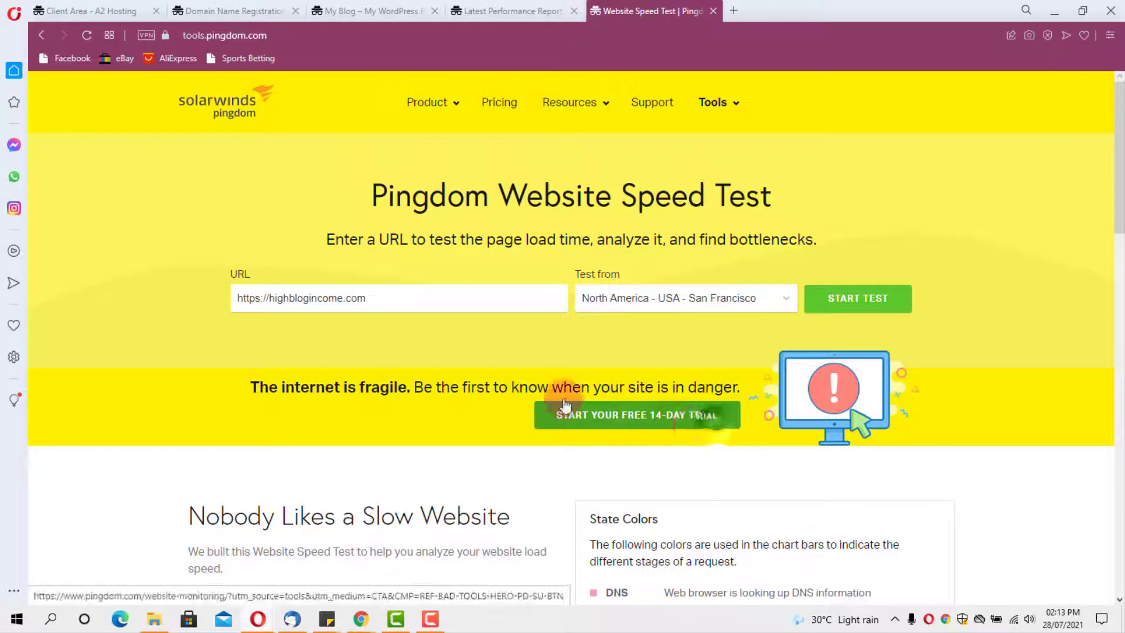
# Run the Pingdom speed test and review its performance grade, page size, load time and request results
pyautogui.click(879, 297)
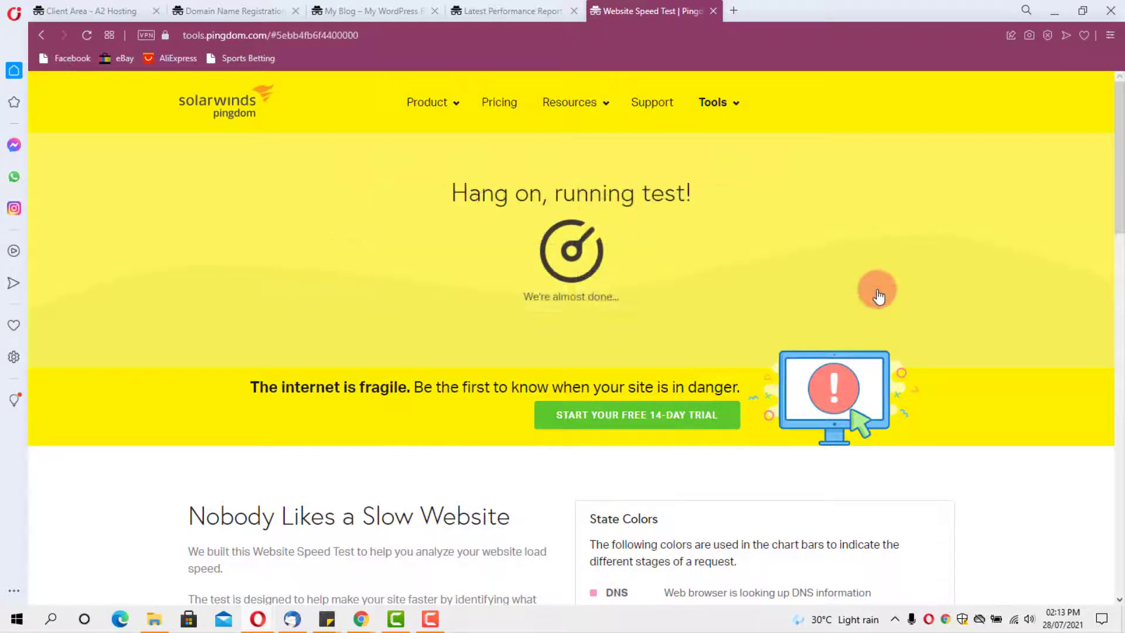
pyautogui.scroll(-3, 939, 264)
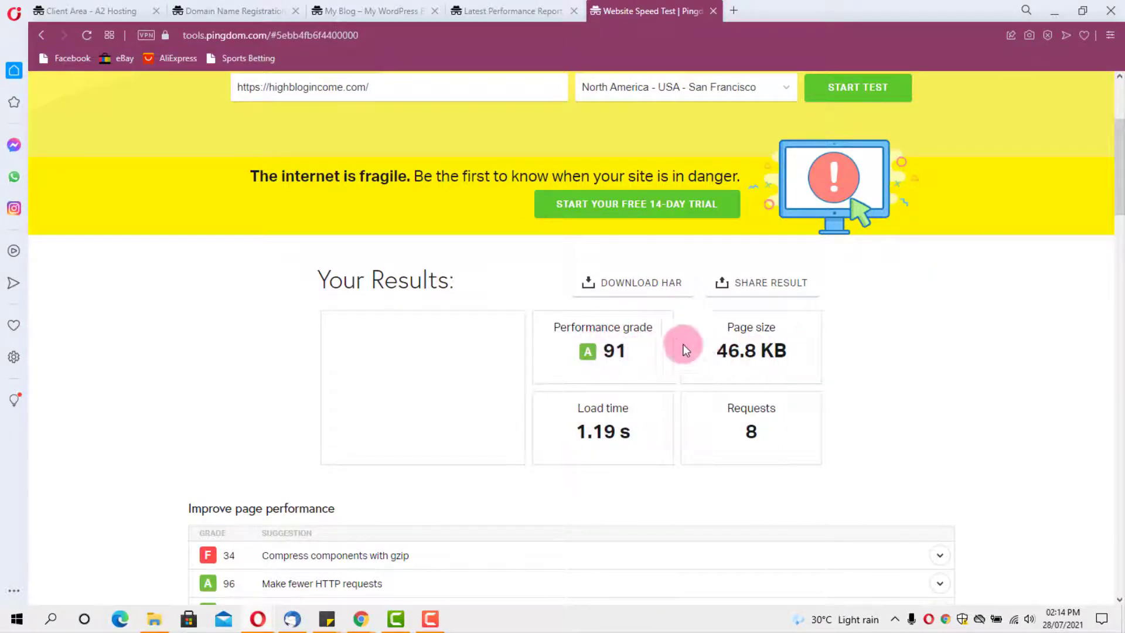
pyautogui.scroll(3, 924, 325)
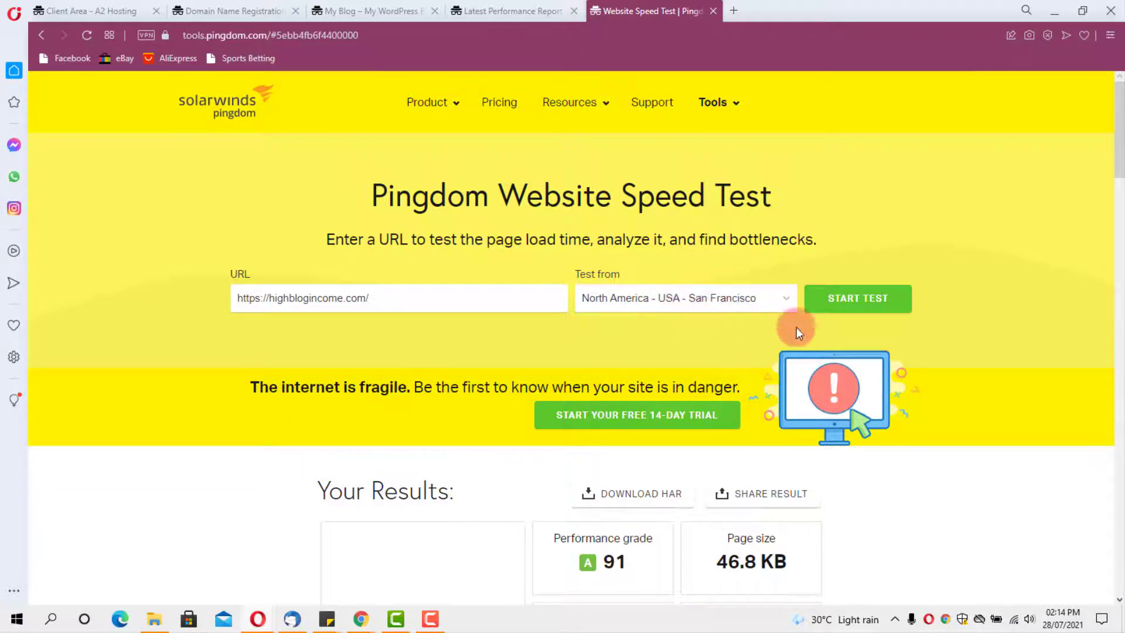
pyautogui.scroll(-4, 791, 319)
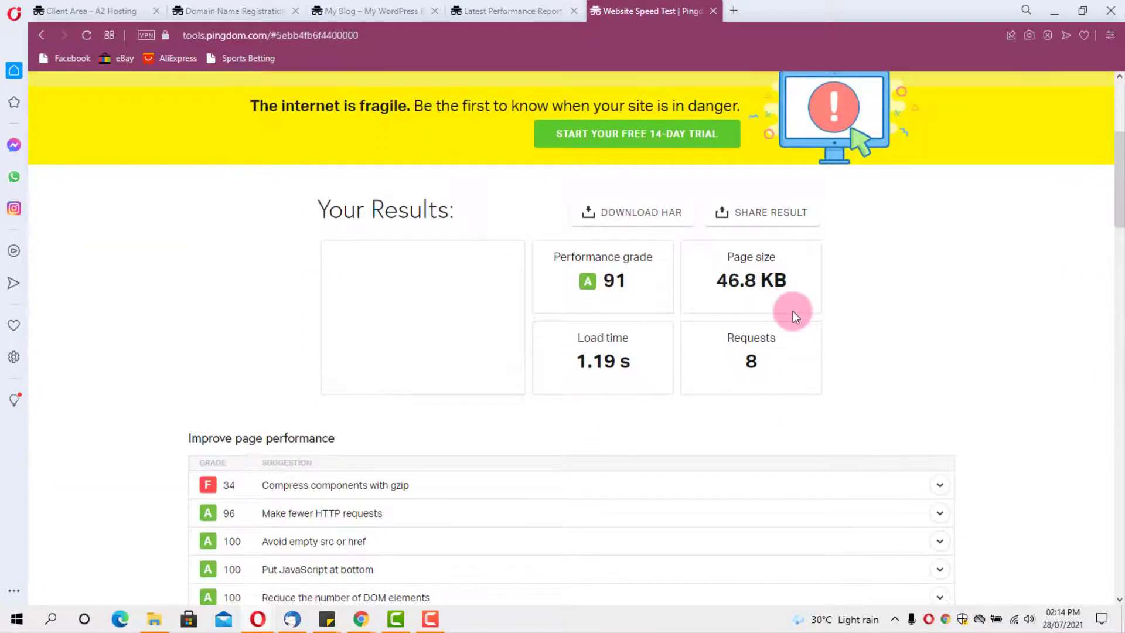
pyautogui.scroll(4, 762, 298)
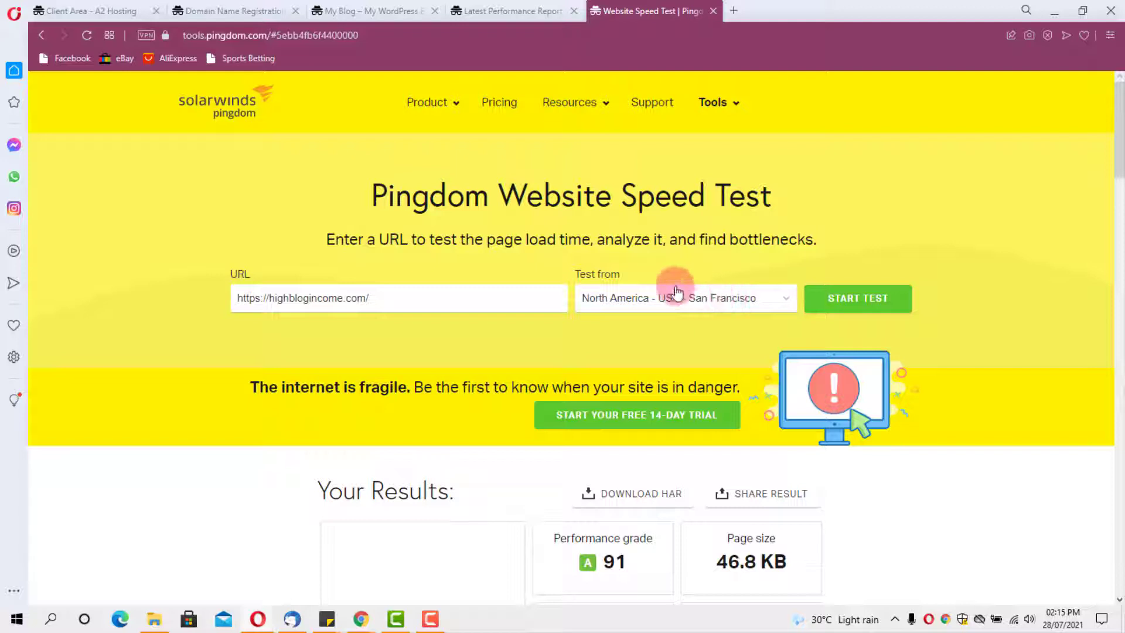
# Log in to the cPanel of dapsdigital.com from the A2 Hosting client area, and return to the client area
pyautogui.click(85, 11)
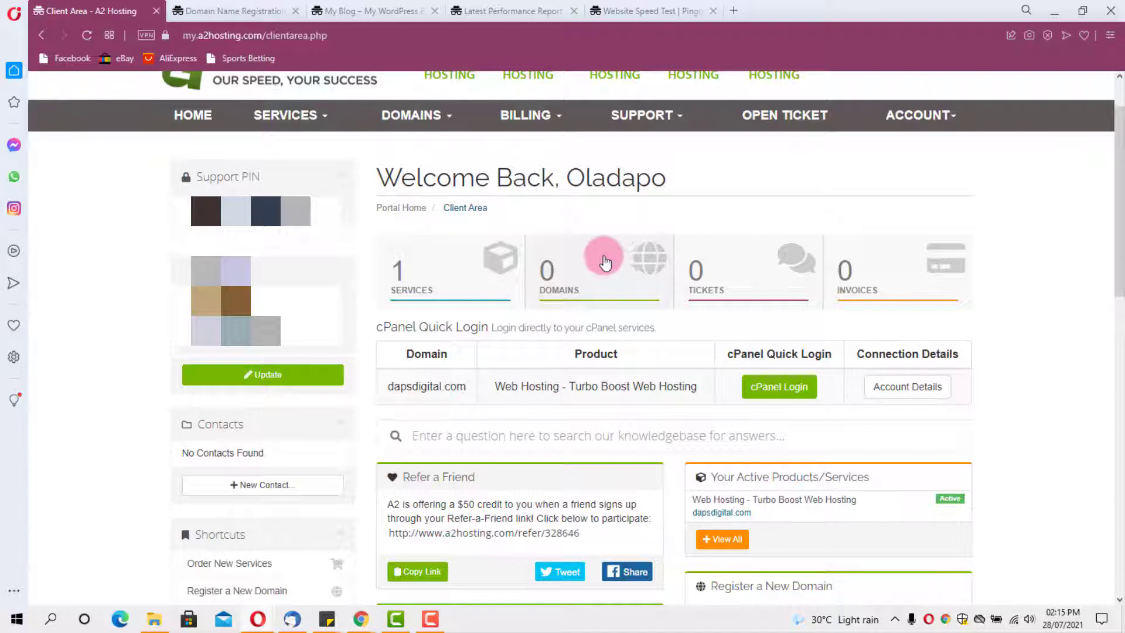
pyautogui.click(789, 389)
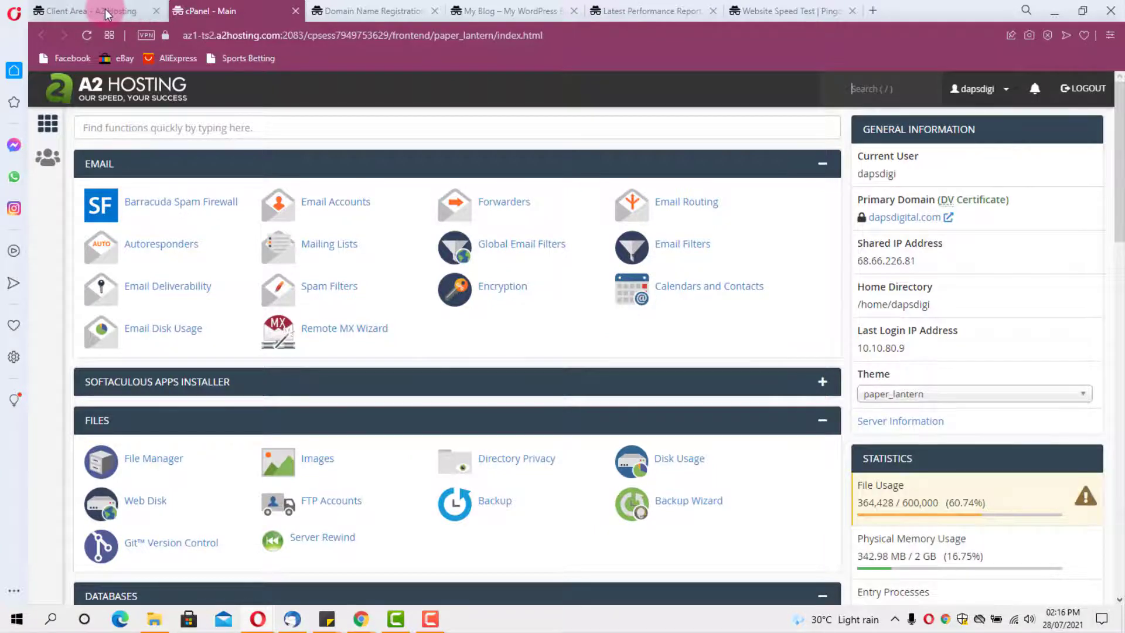
pyautogui.click(150, 10)
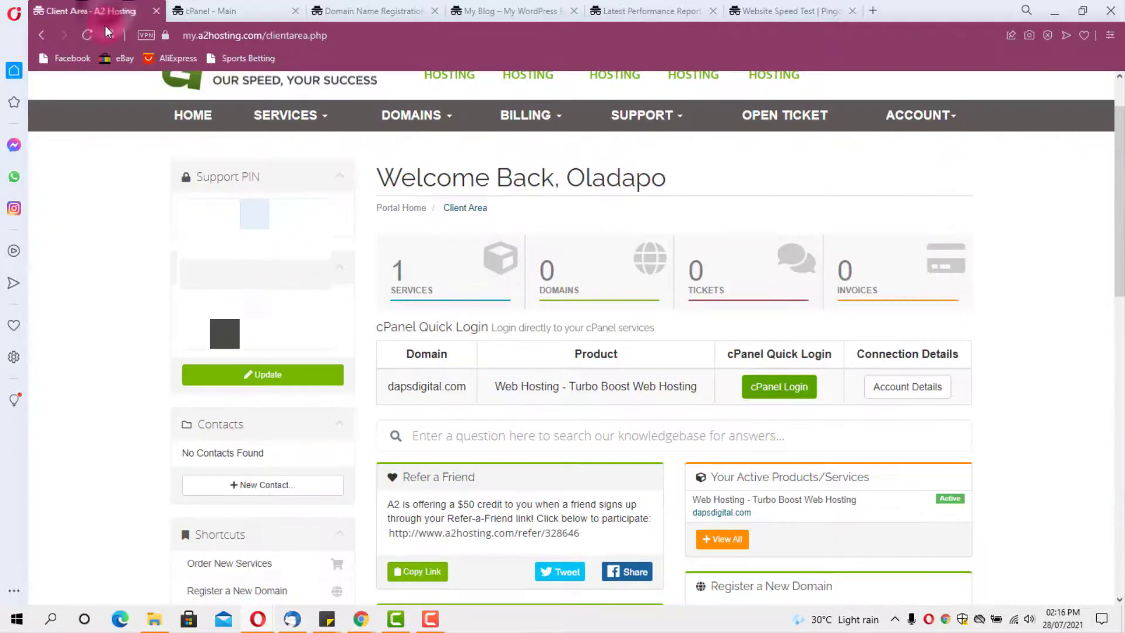
# Open the account details of dapsdigital.com and examine the connection details, package and quick shortcuts
pyautogui.click(908, 387)
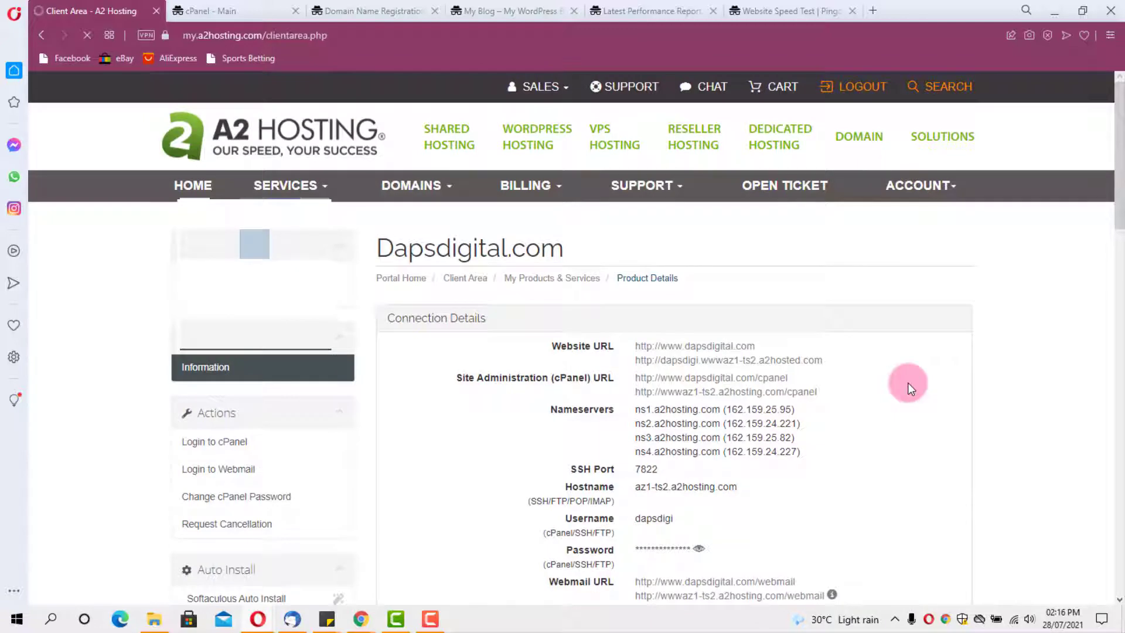
pyautogui.scroll(-1, 819, 326)
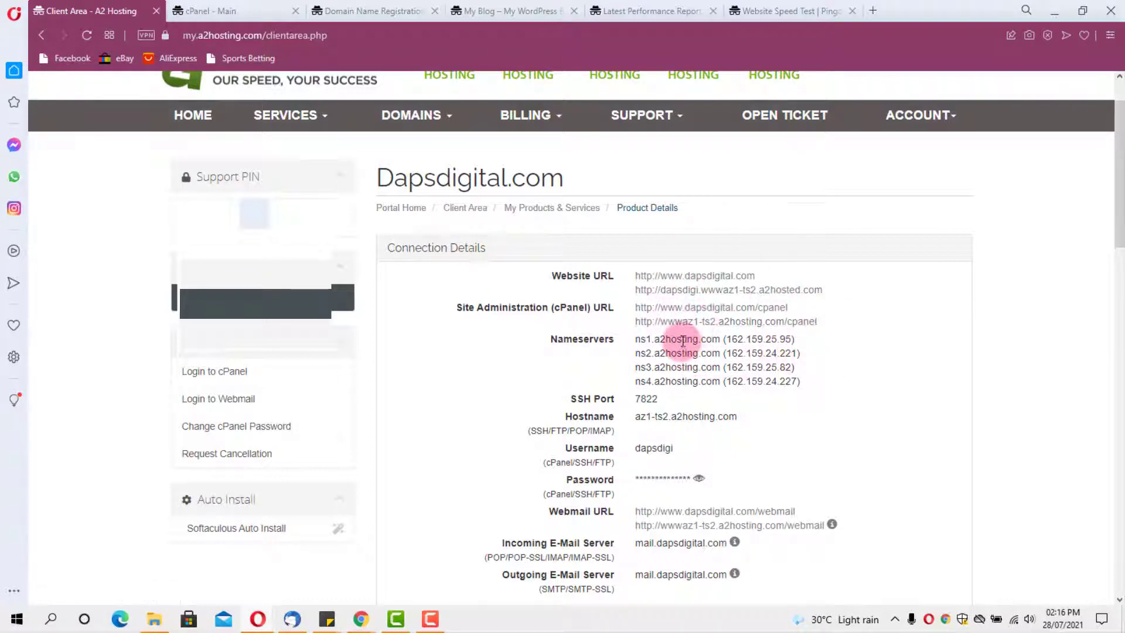
pyautogui.scroll(-3, 683, 340)
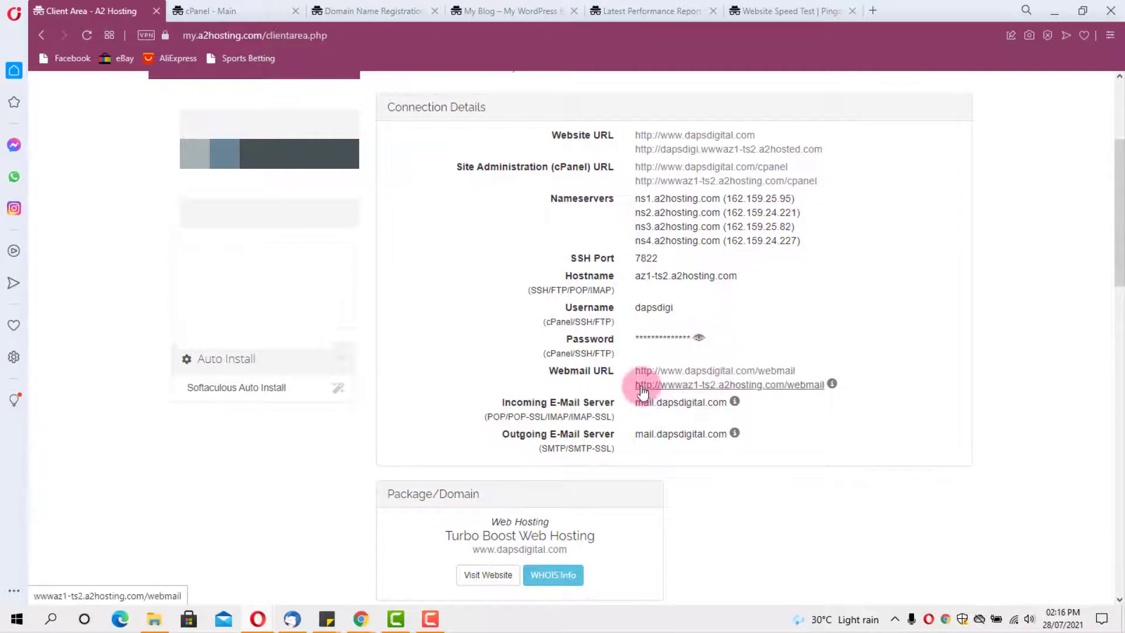
pyautogui.scroll(-10, 878, 316)
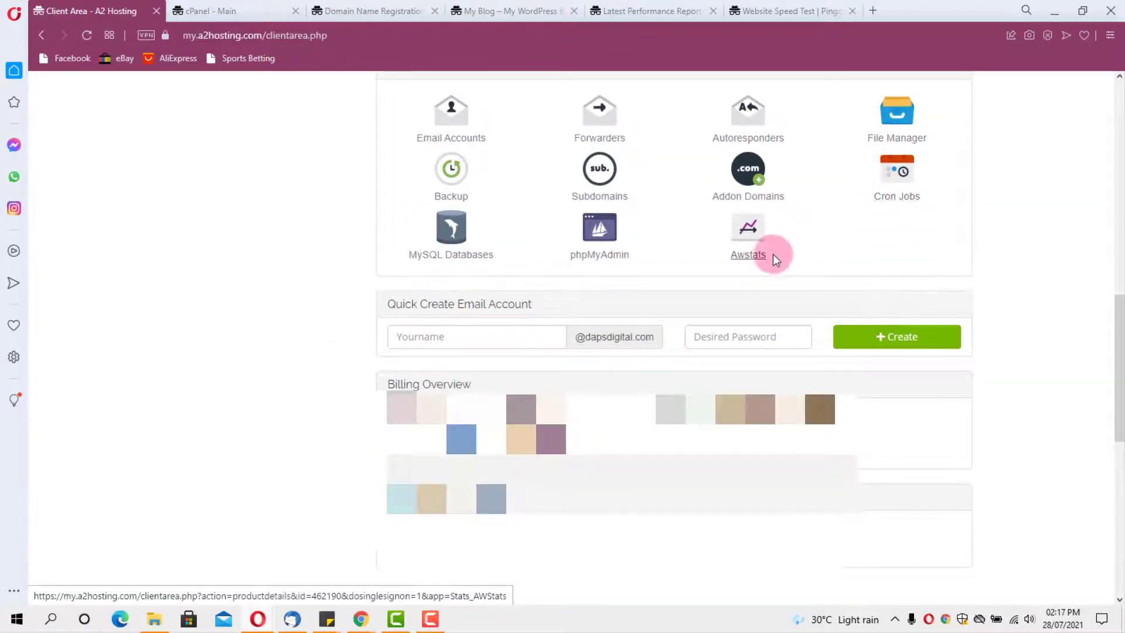
pyautogui.scroll(1, 927, 258)
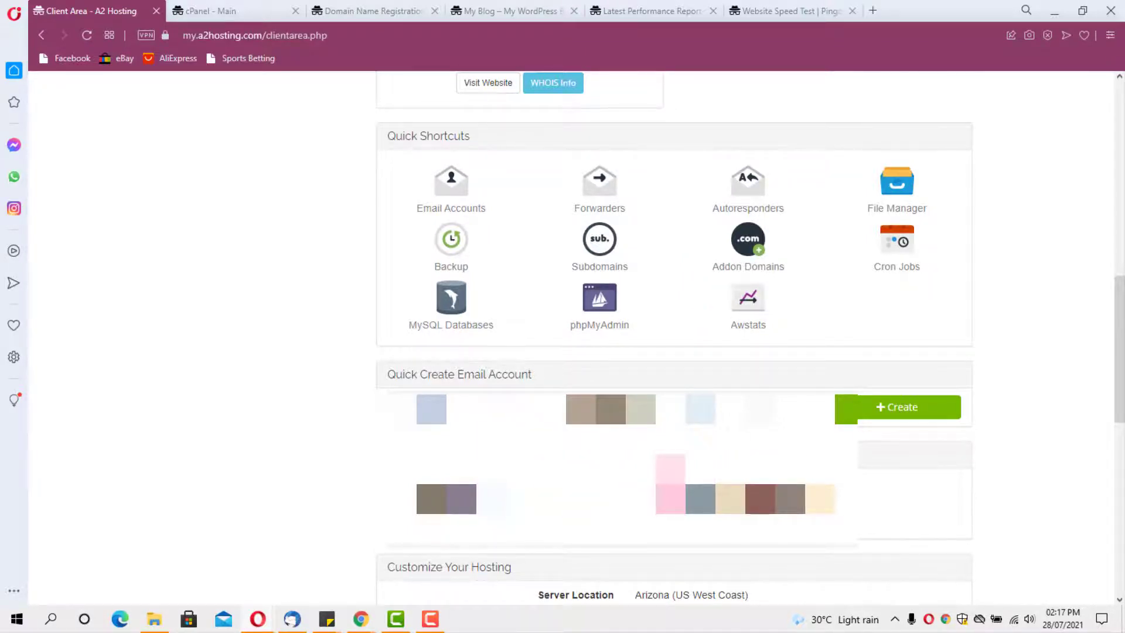
pyautogui.scroll(-1, 674, 352)
pyautogui.scroll(10, 684, 477)
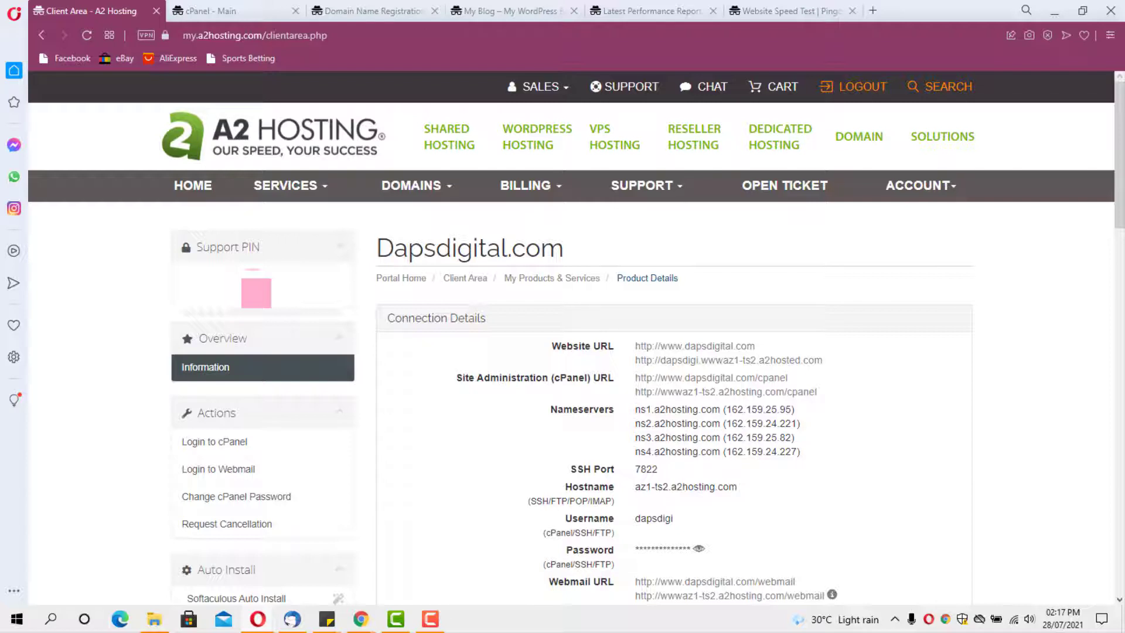
# Open the live chat form, select Technical Support as the department, check the service options, and close the form unsent
pyautogui.click(695, 87)
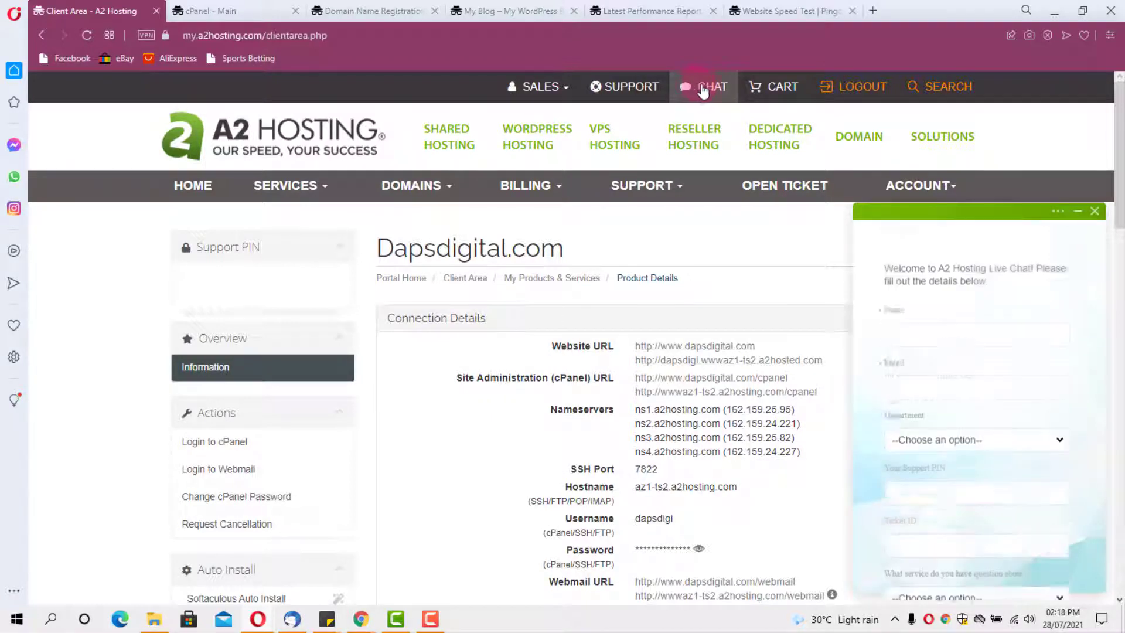
pyautogui.click(1005, 320)
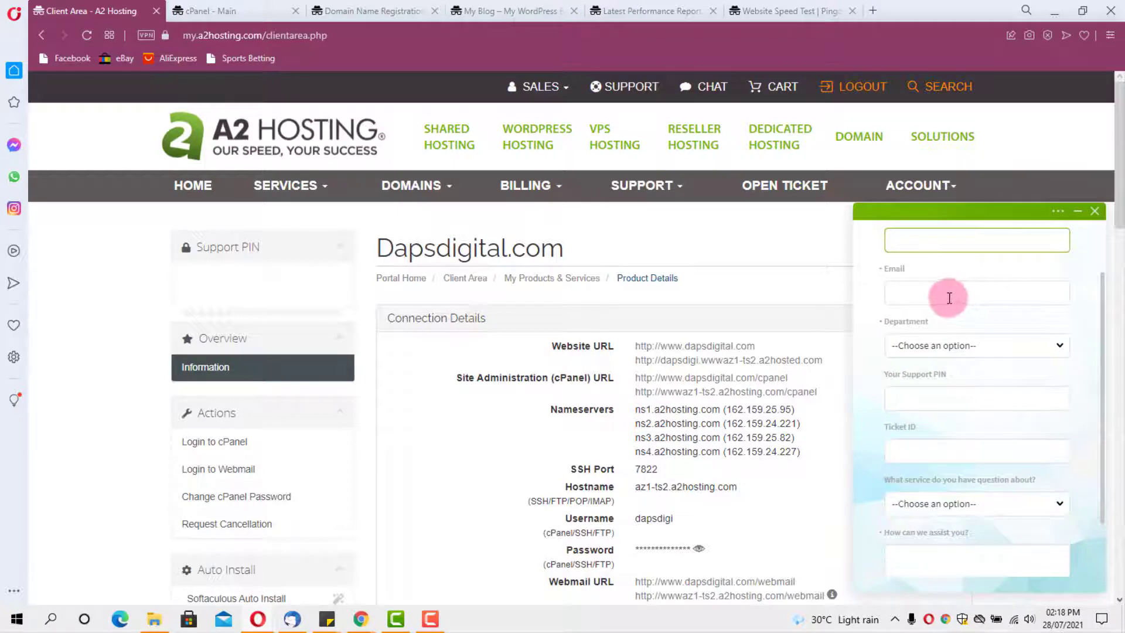
pyautogui.click(977, 358)
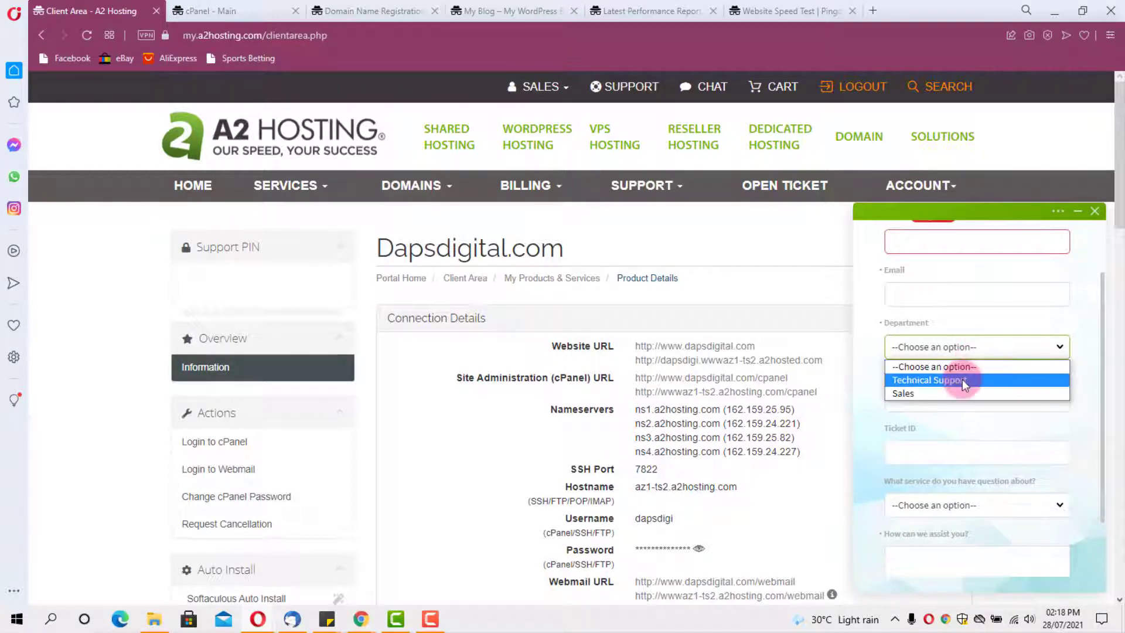
pyautogui.click(965, 378)
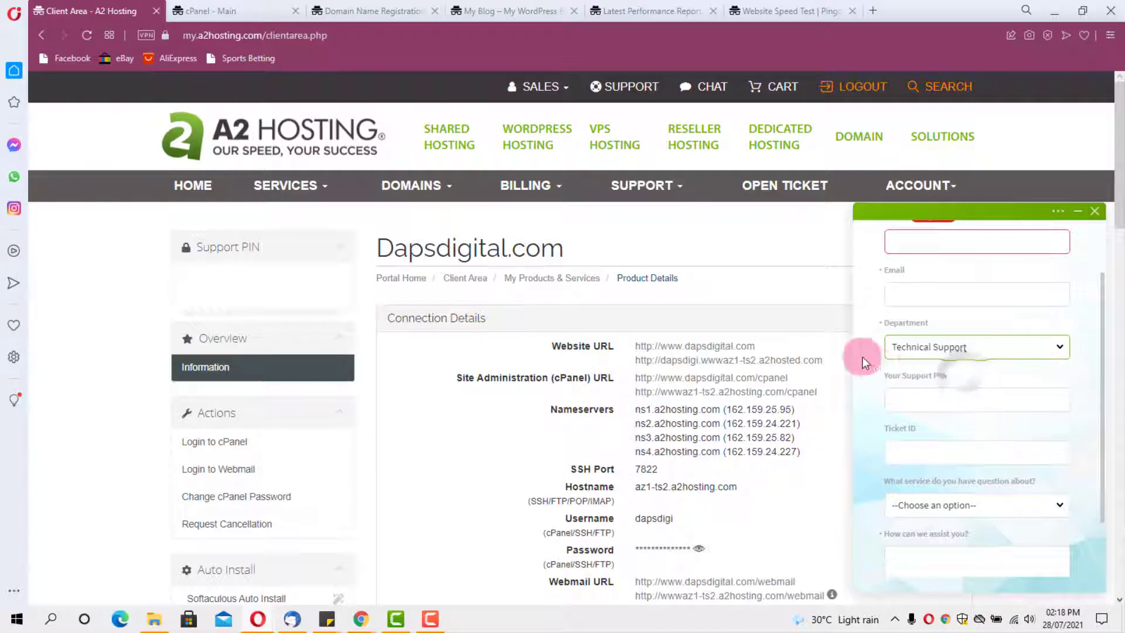
pyautogui.scroll(-1, 1000, 366)
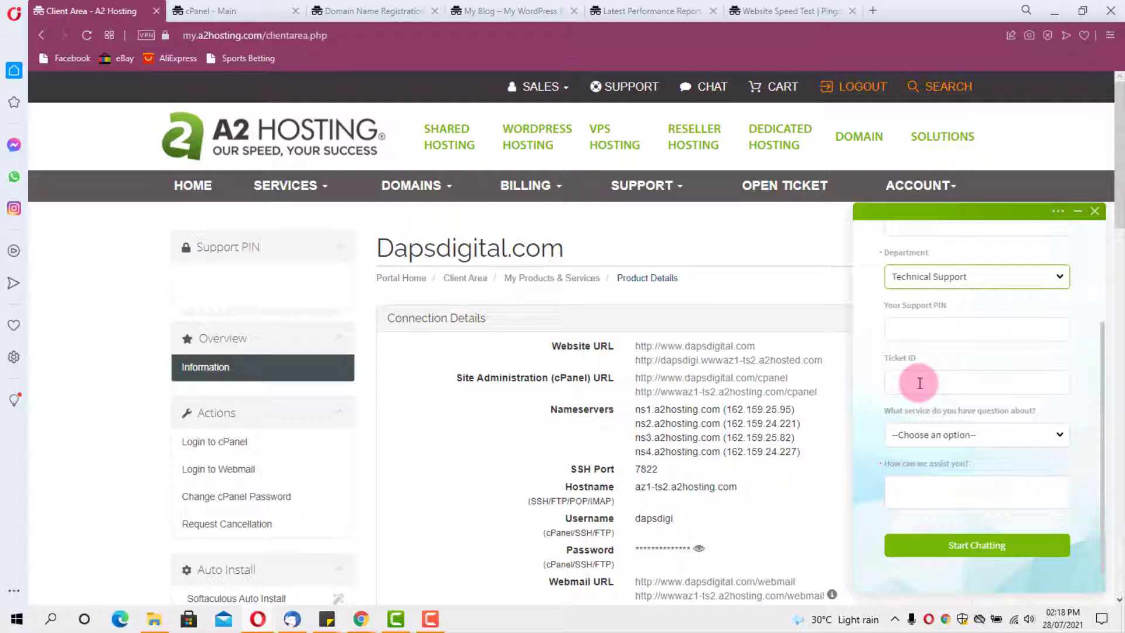
pyautogui.click(977, 435)
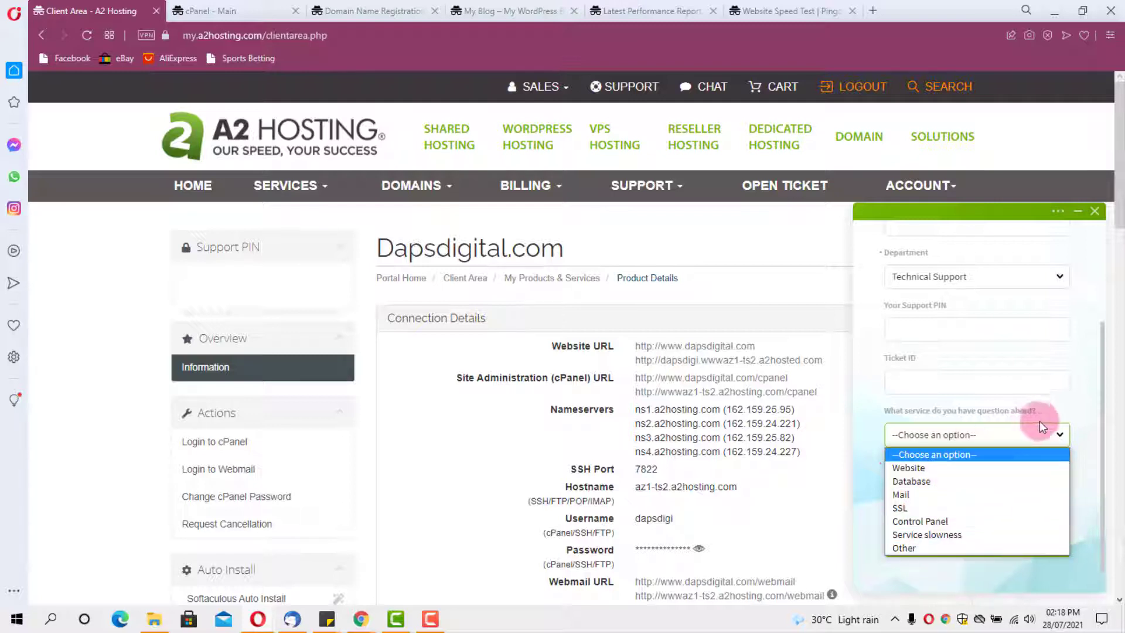
pyautogui.click(1046, 437)
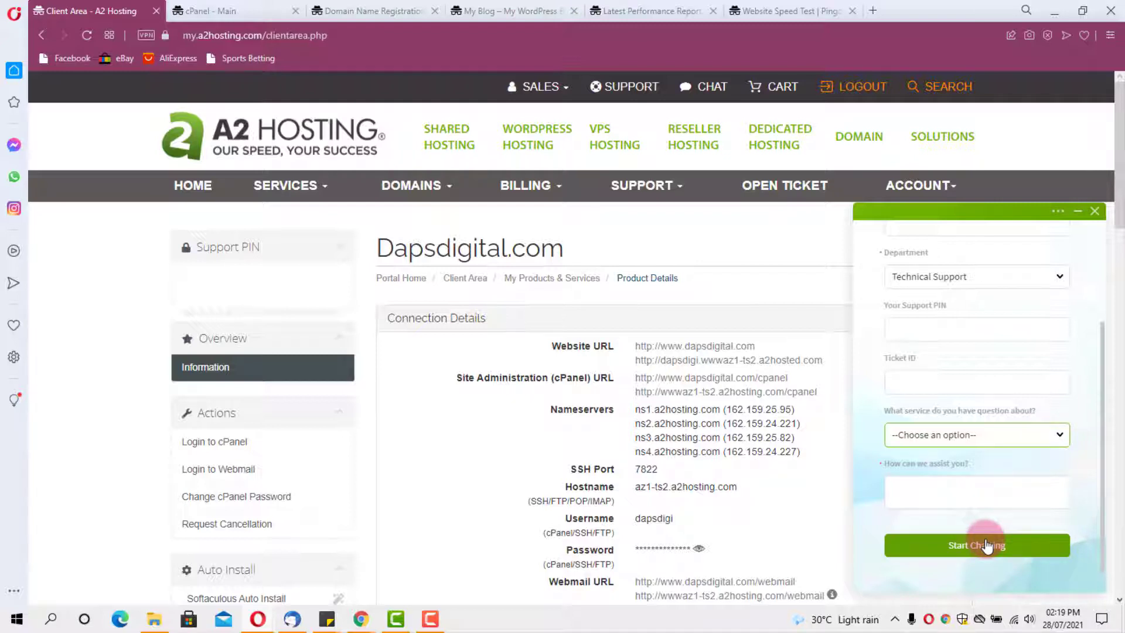
pyautogui.click(1095, 211)
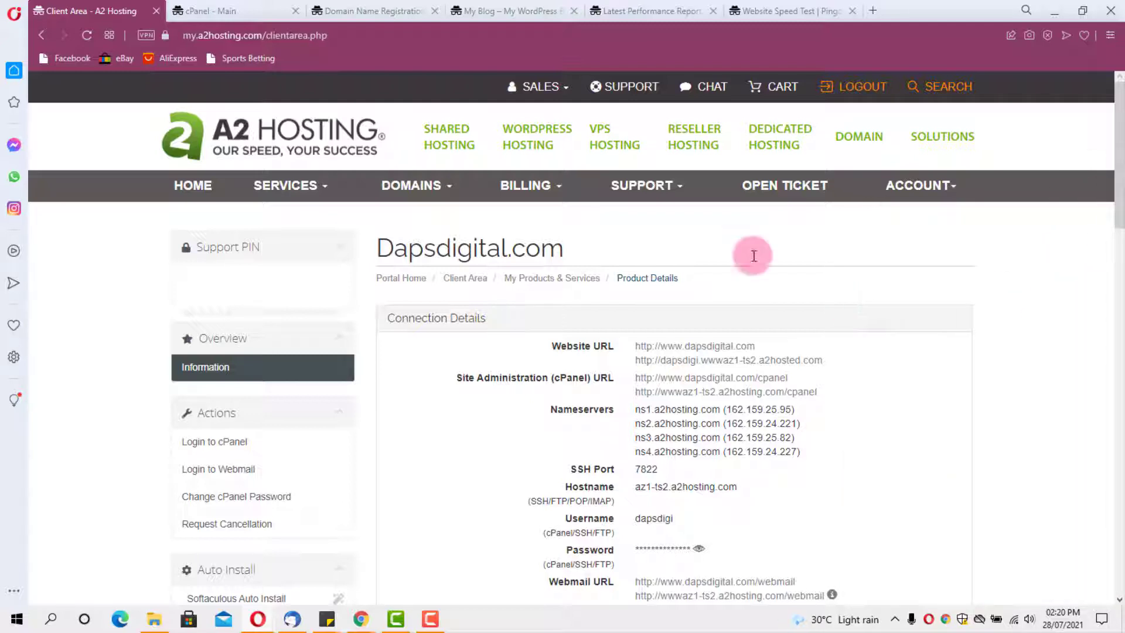
# Show the support ticket submission page, and return to the cPanel main page
pyautogui.click(778, 196)
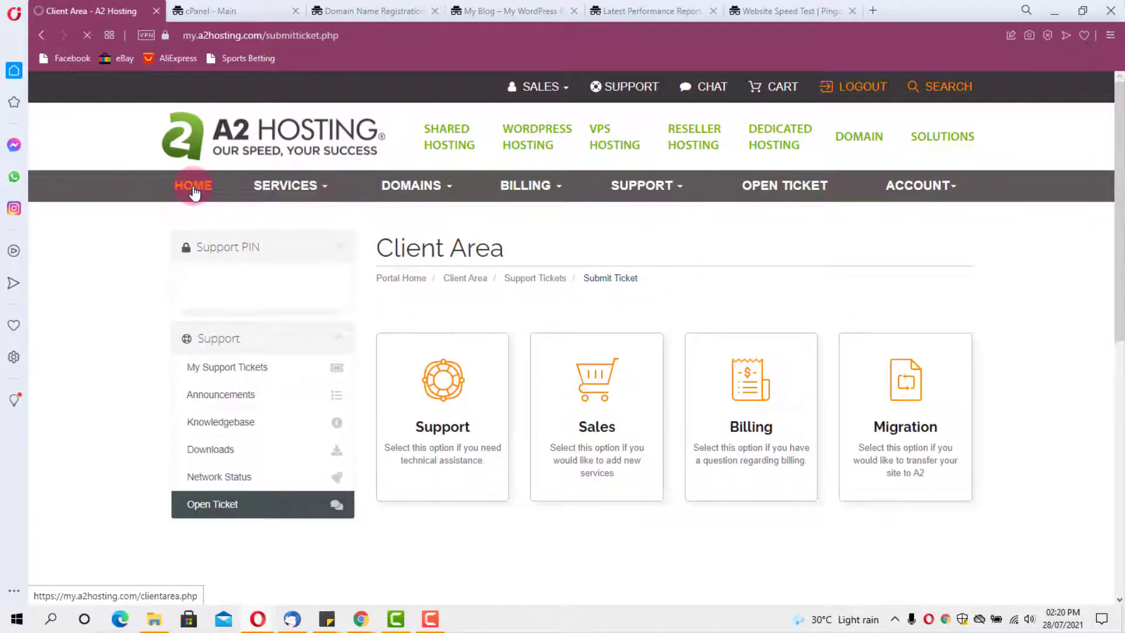
pyautogui.click(235, 11)
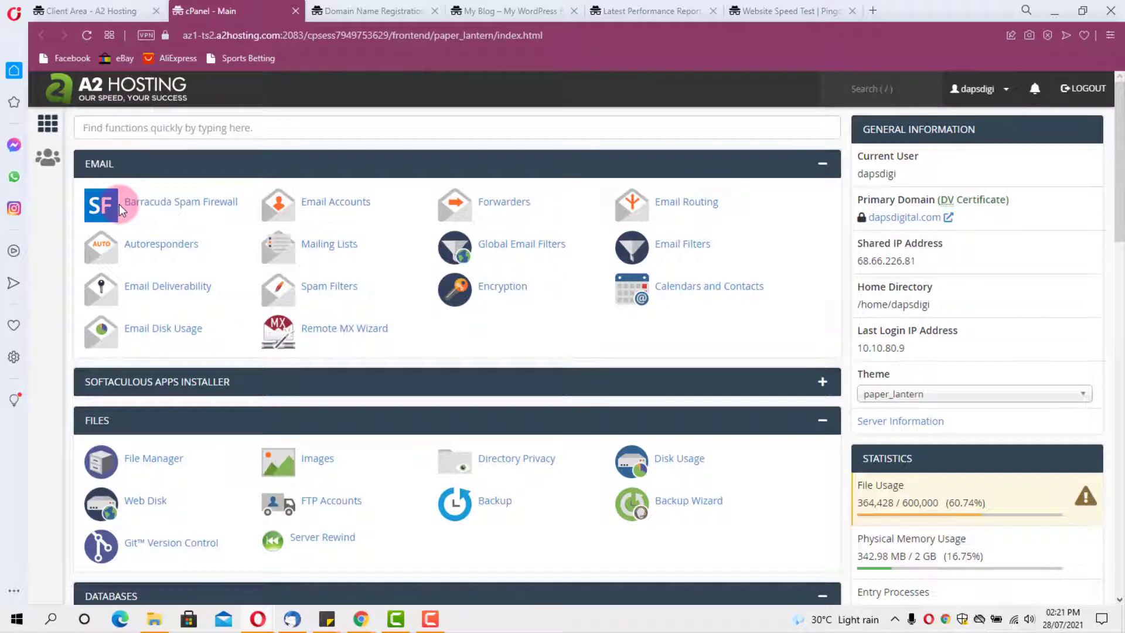
# Open Email Accounts in a new browser tab and review the domain, username and password fields of the account creation form
pyautogui.rightClick(331, 201)
pyautogui.click(368, 214)
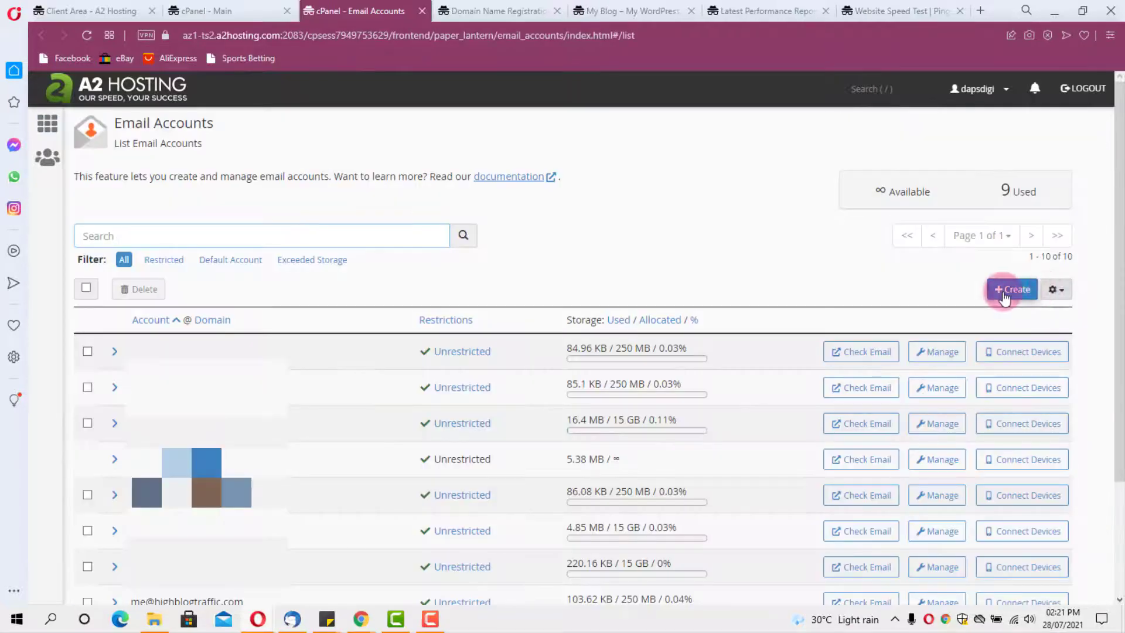
pyautogui.click(1003, 296)
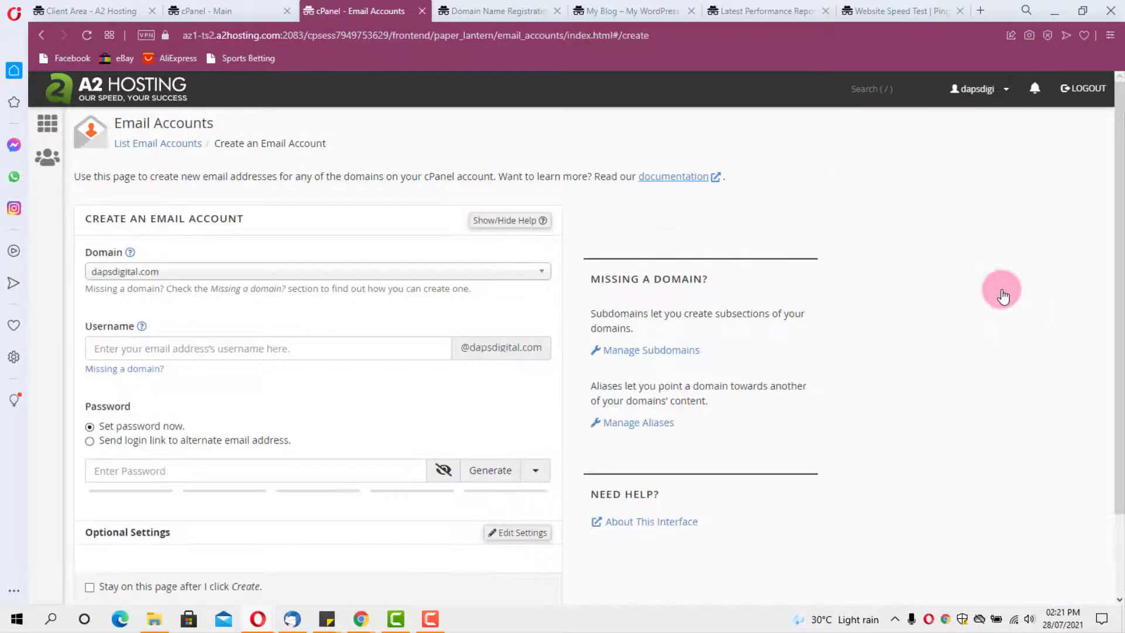
pyautogui.click(507, 274)
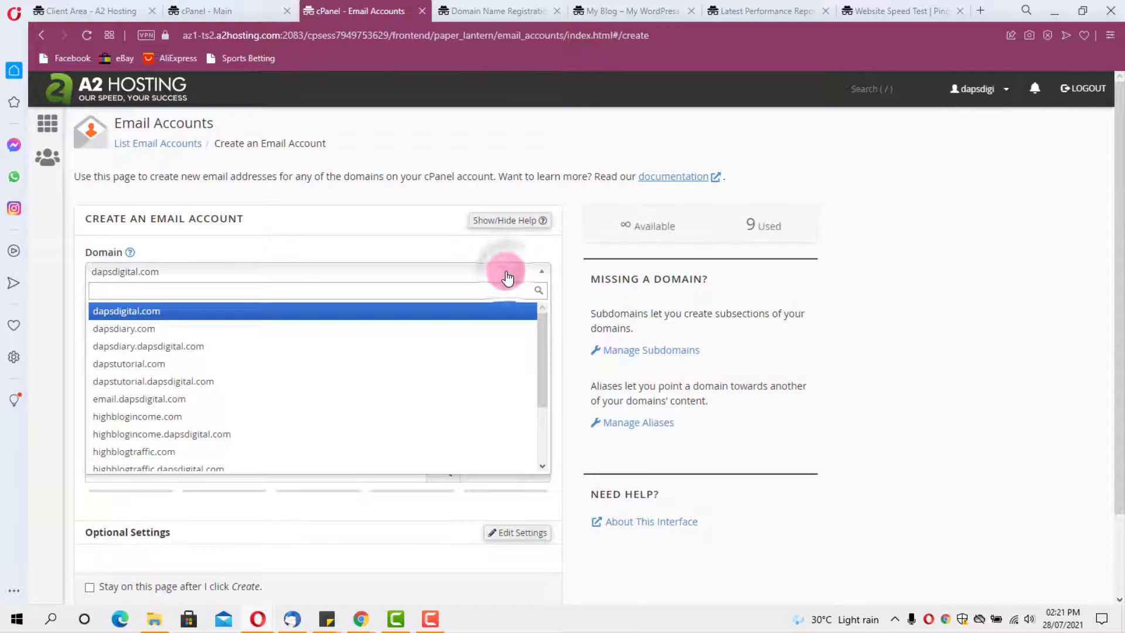
pyautogui.click(507, 275)
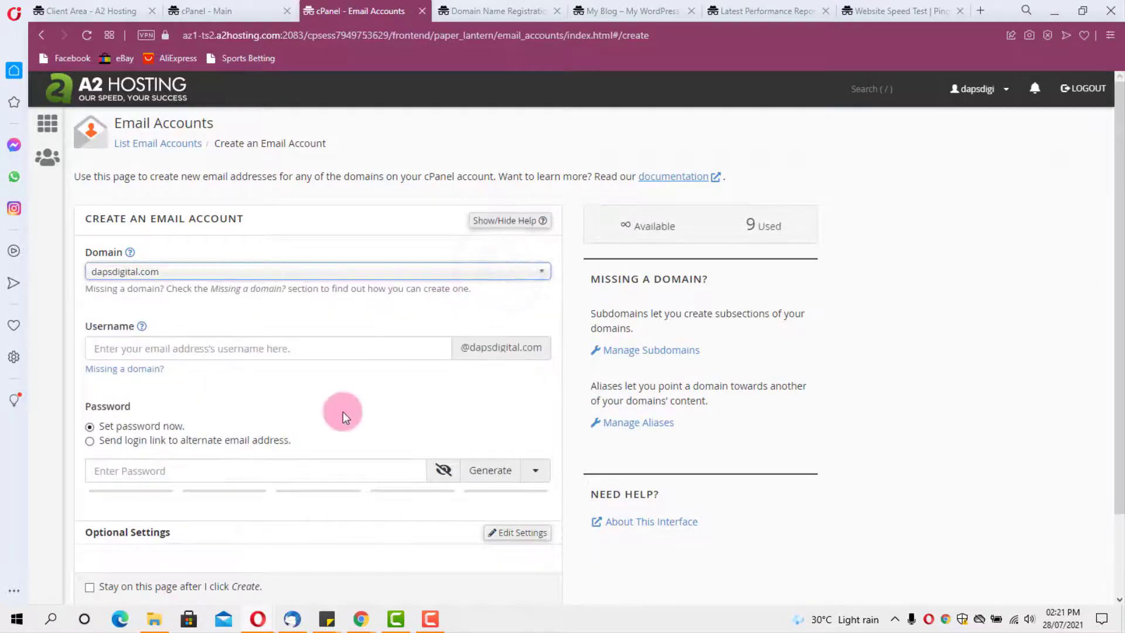
pyautogui.click(191, 350)
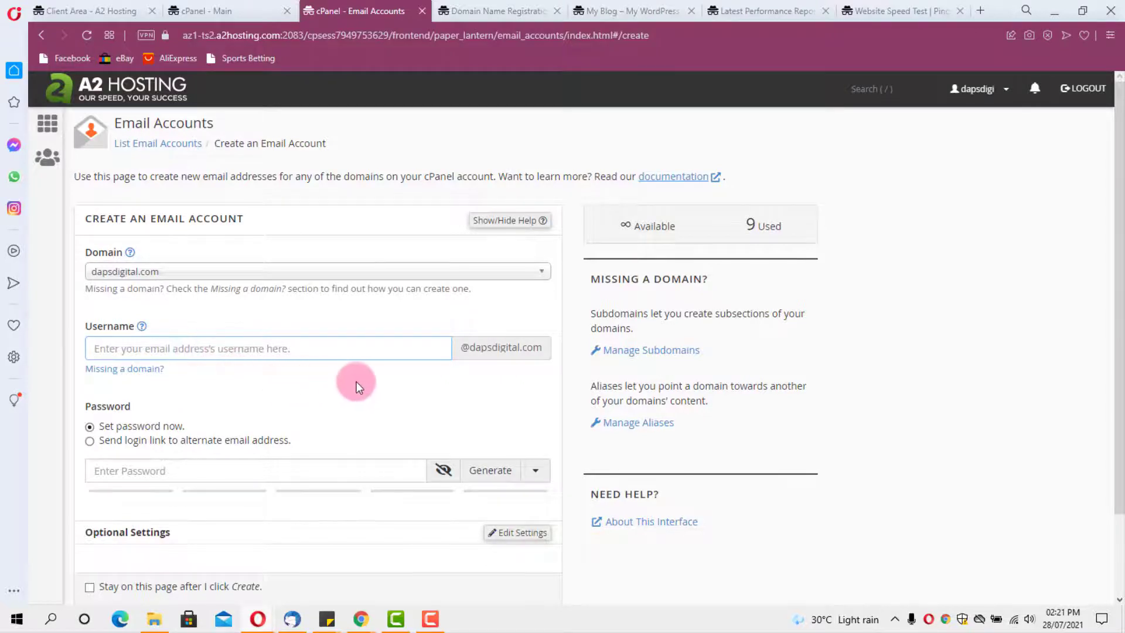
pyautogui.scroll(-2, 357, 381)
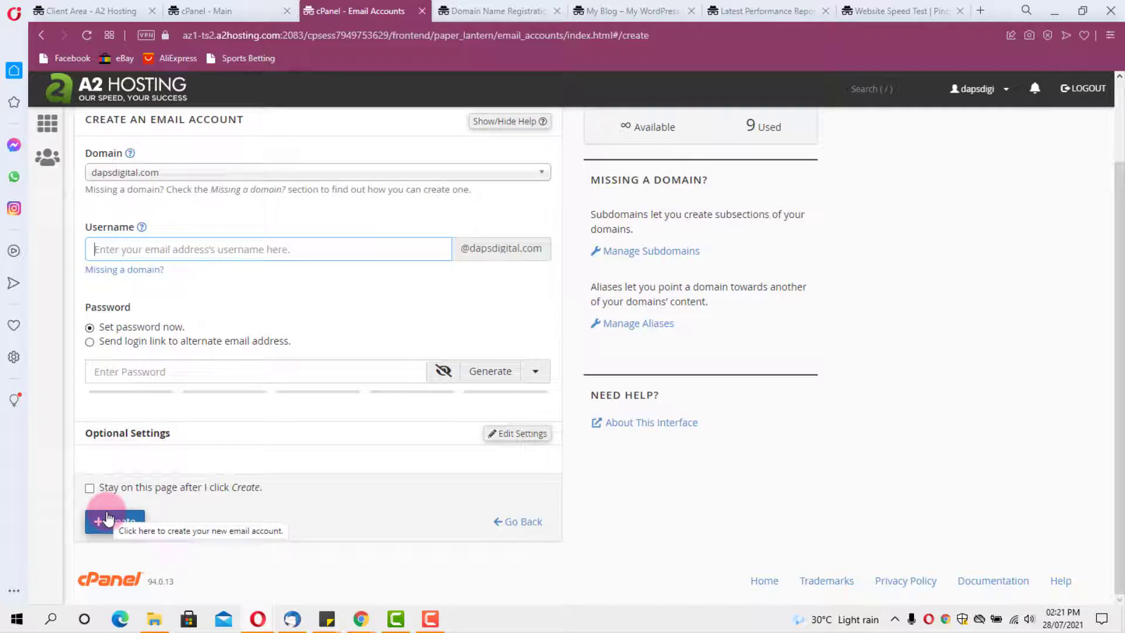
# Examine the Files, Databases and Domains sections of the cPanel main page, and return to the A2 Hosting client area
pyautogui.click(227, 12)
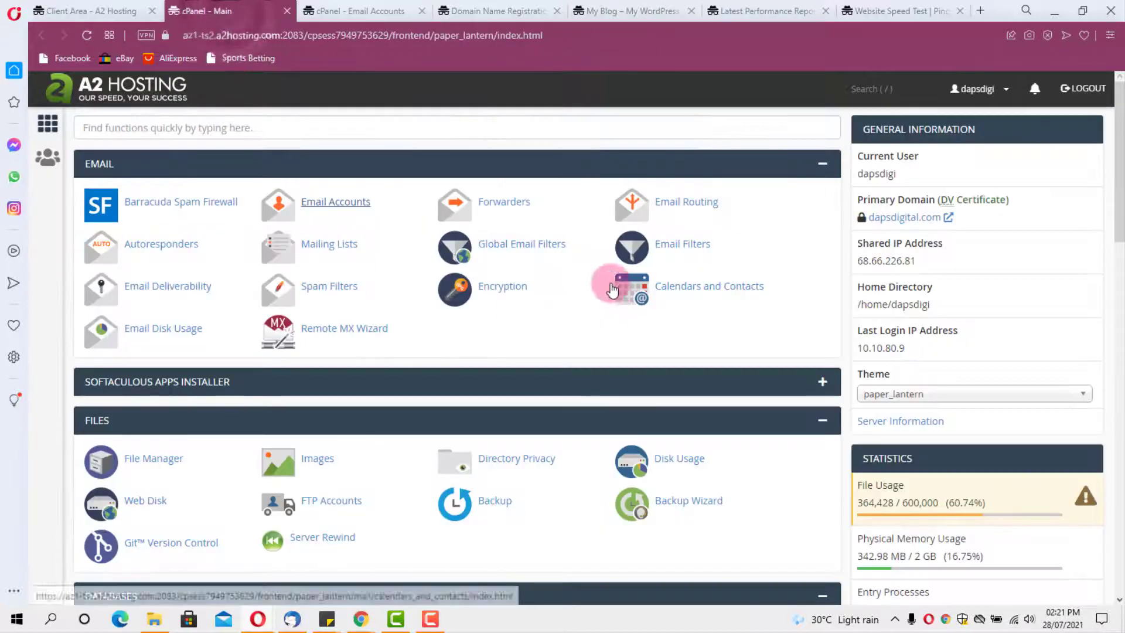
pyautogui.scroll(-4, 532, 255)
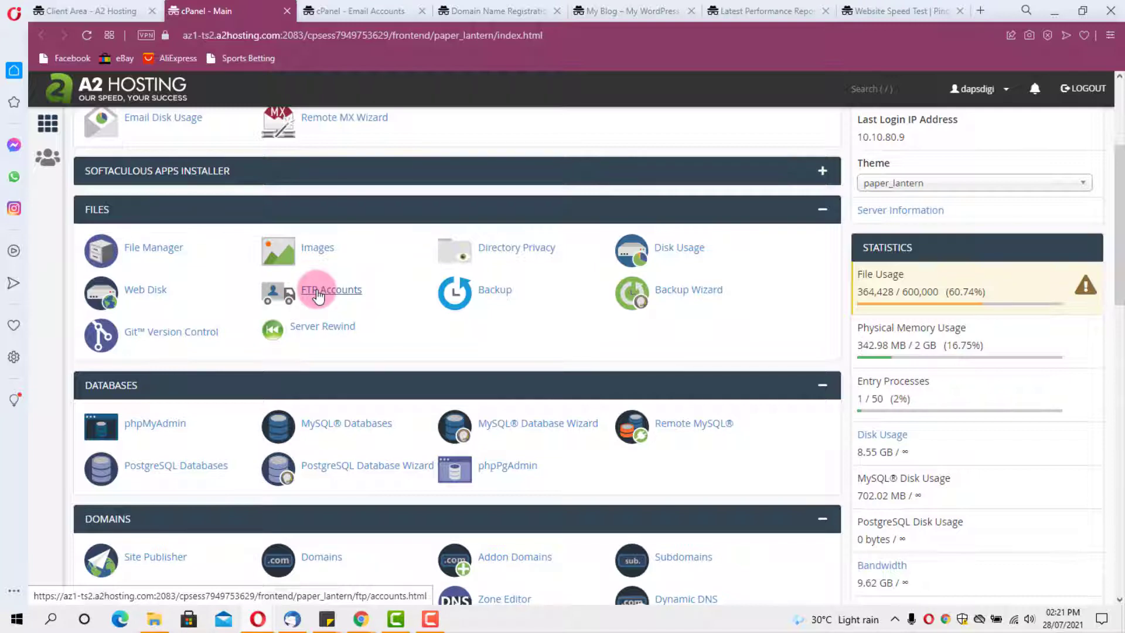
pyautogui.scroll(-1, 351, 292)
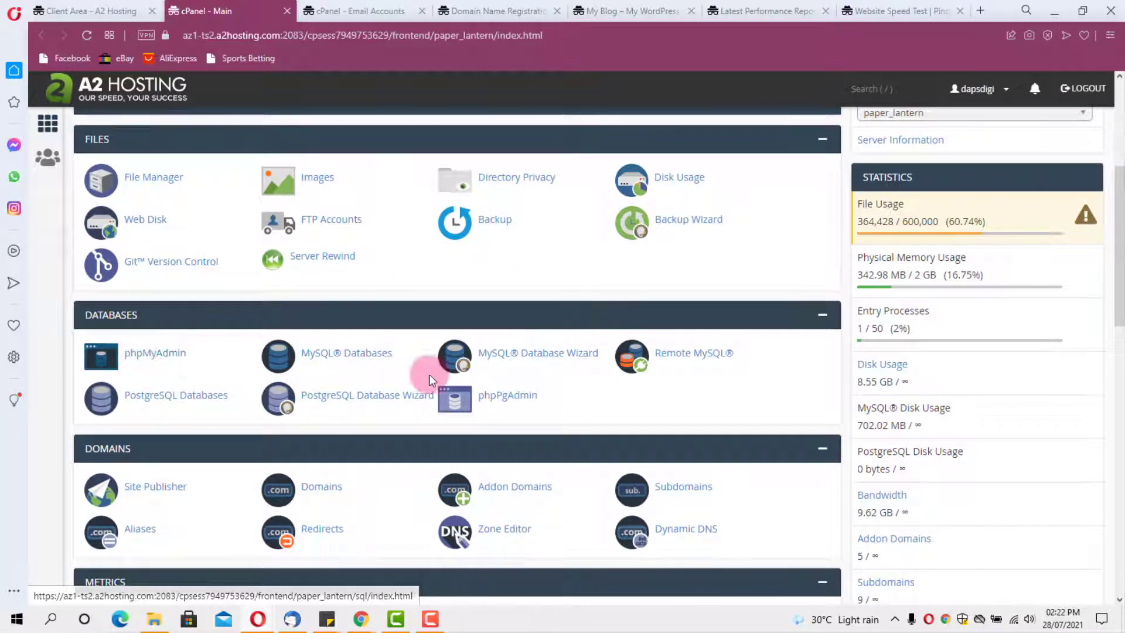
pyautogui.scroll(-2, 239, 361)
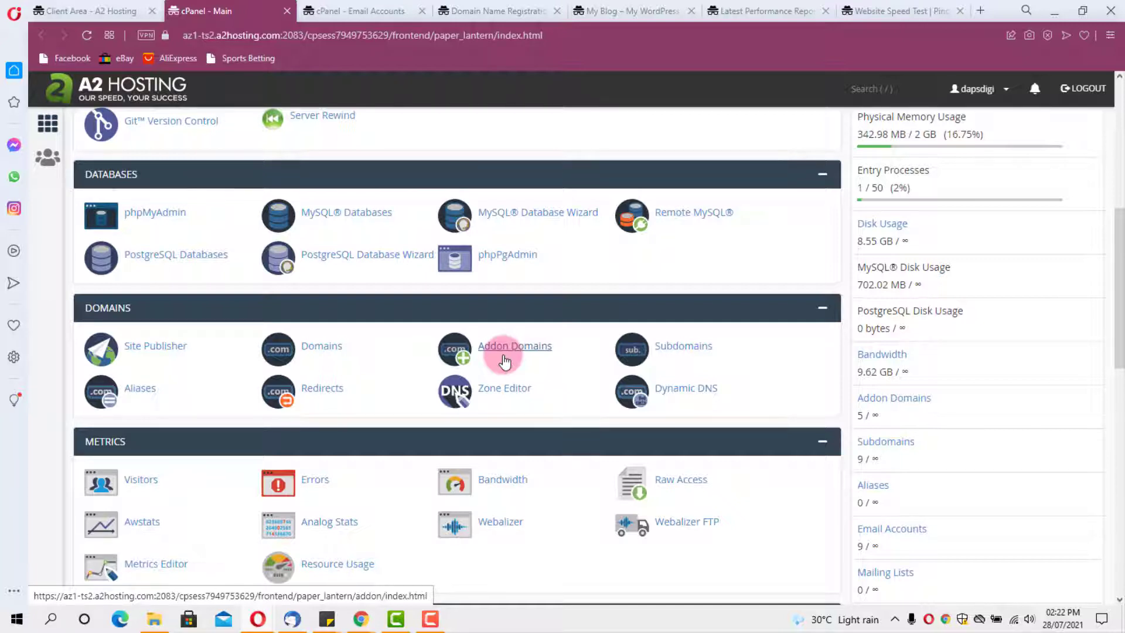
pyautogui.click(58, 11)
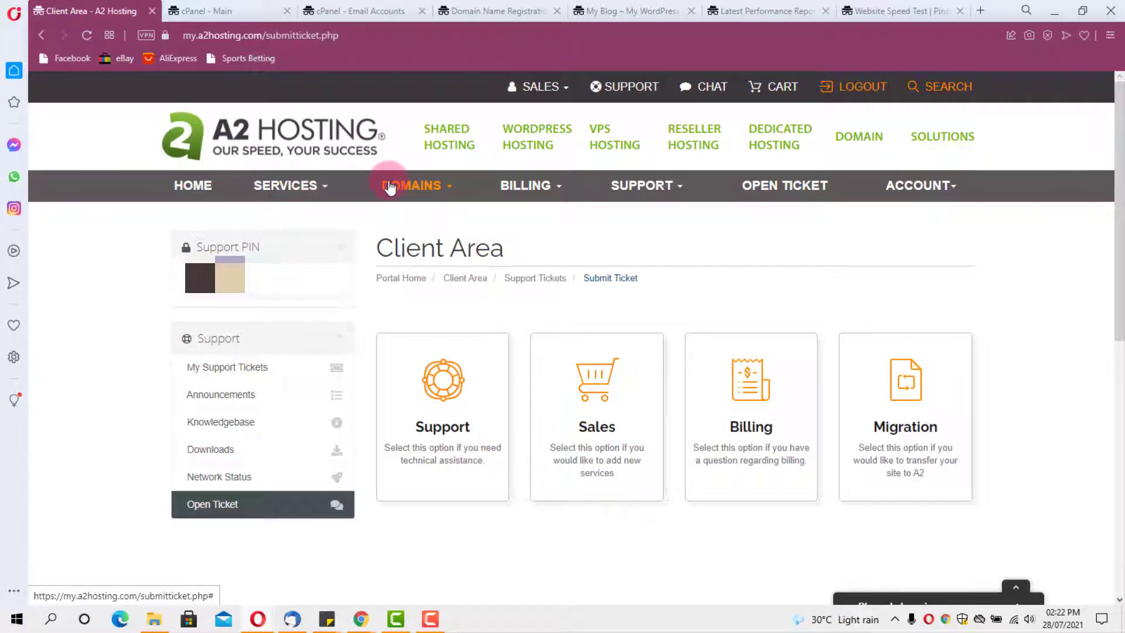
# Return to the cPanel main page and examine its Domains, Metrics and Security sections
pyautogui.click(227, 10)
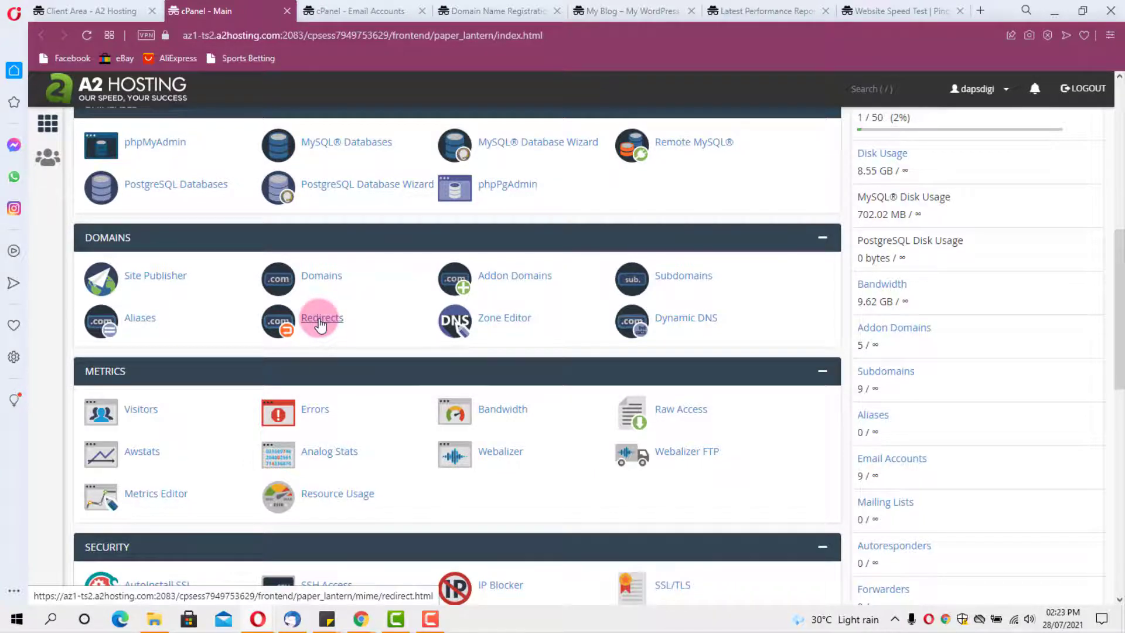
pyautogui.scroll(-1, 319, 310)
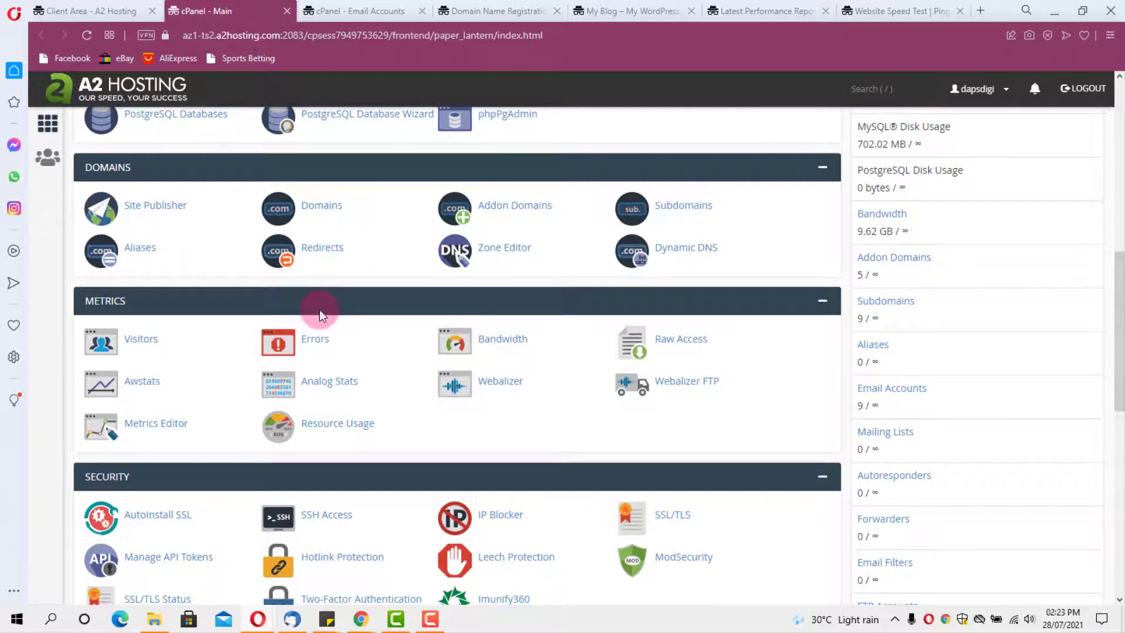
pyautogui.scroll(-3, 319, 309)
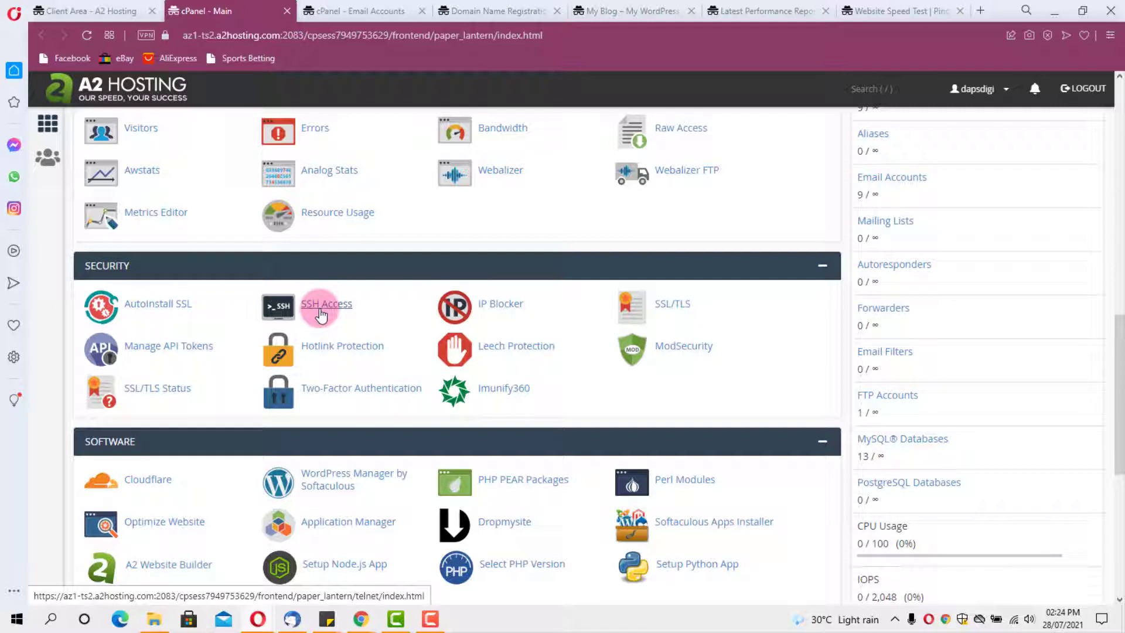
# Review the domain certificates in SSL/TLS Status, select dapsdiary.dapsdigital.com for AutoSSL, and return to the cPanel main page
pyautogui.click(138, 393)
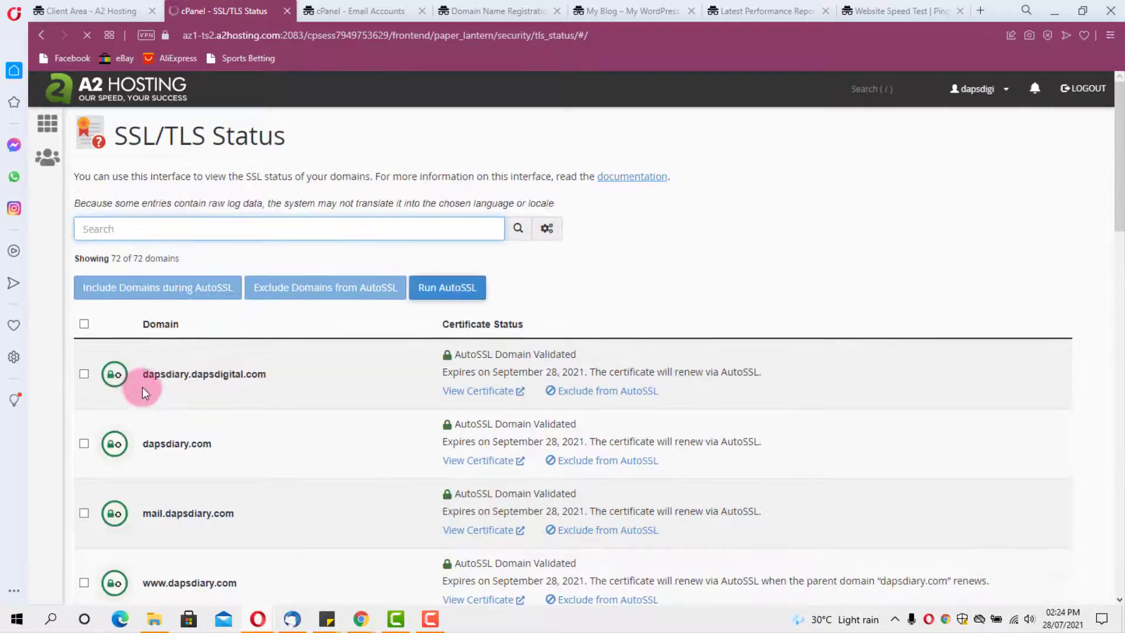
pyautogui.scroll(-5, 240, 352)
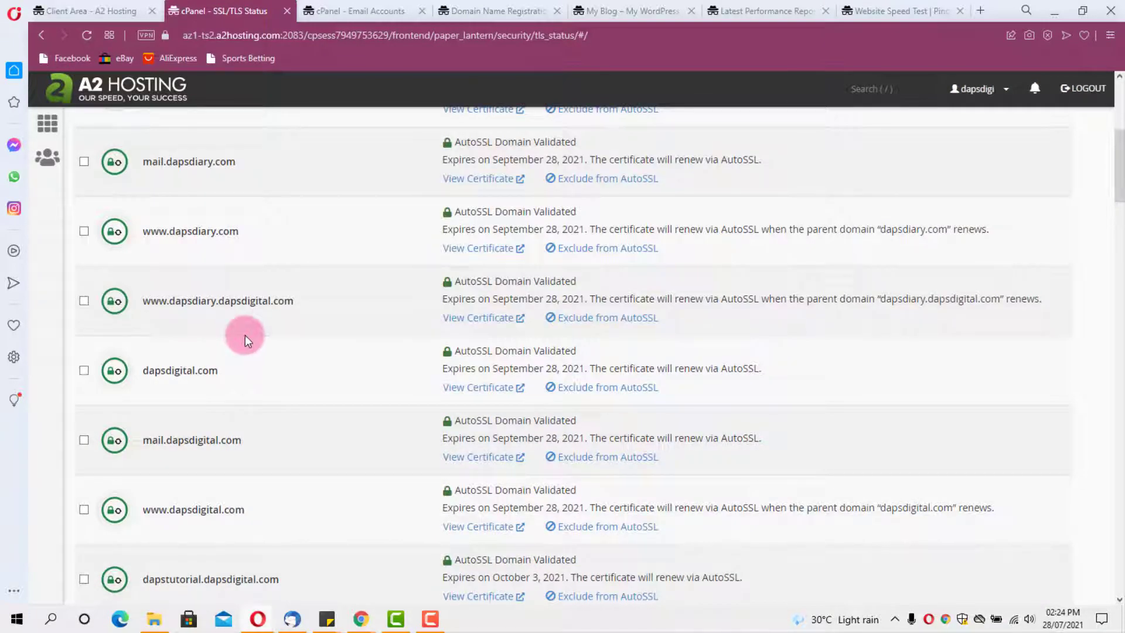
pyautogui.scroll(5, 245, 335)
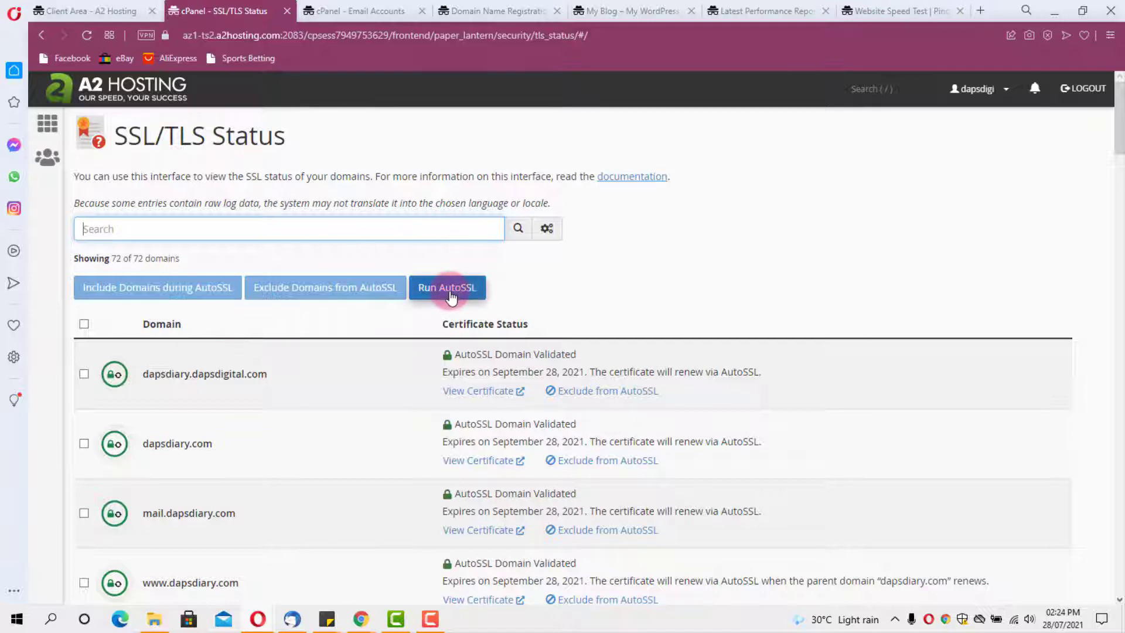
pyautogui.click(86, 374)
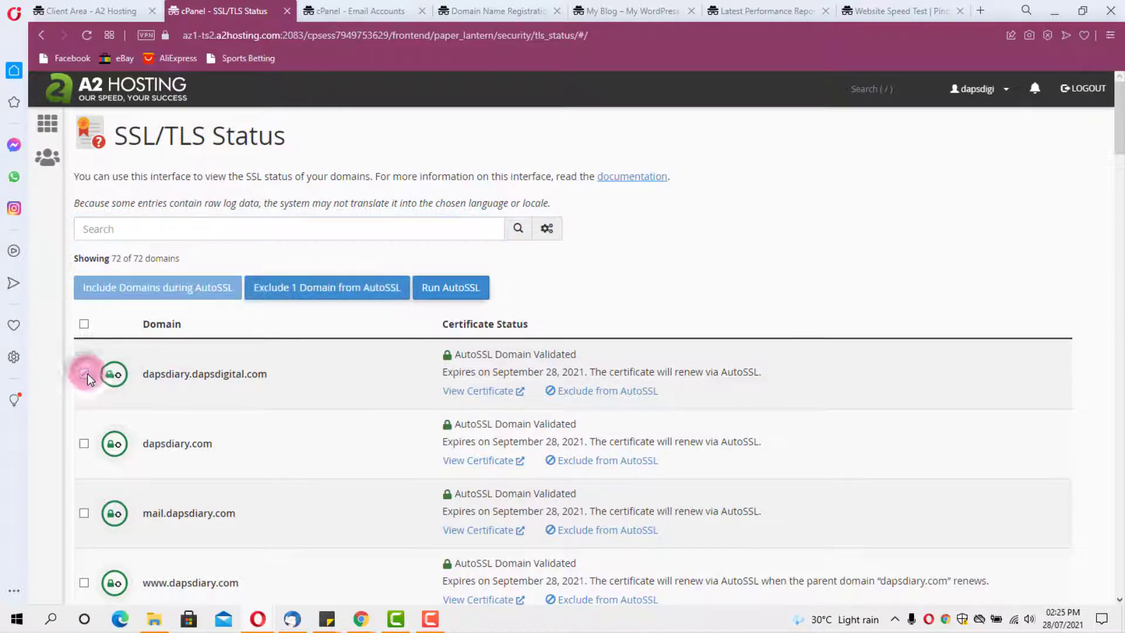
pyautogui.click(482, 292)
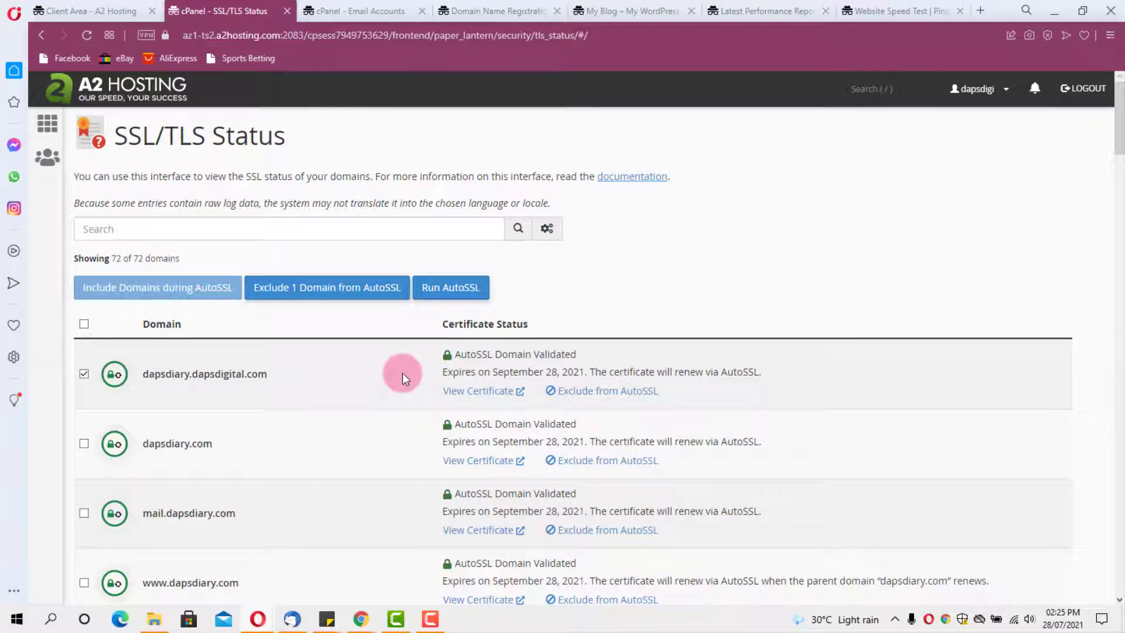
pyautogui.hotkey('alt', 'Left')
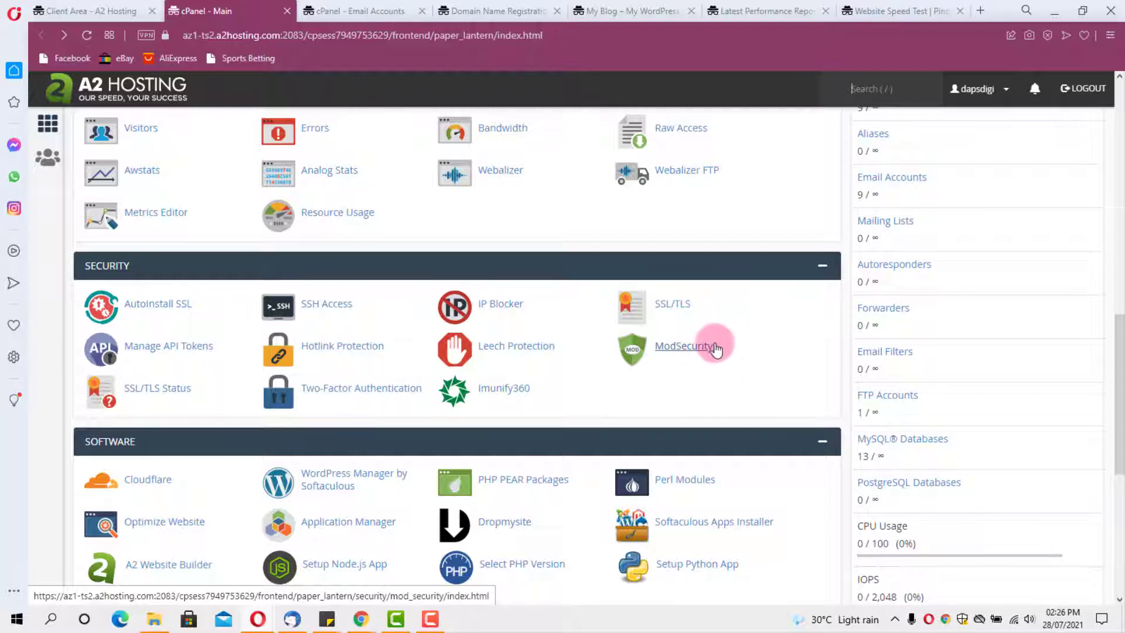
# Open the Softaculous Apps Installer from cPanel's Software section and examine its script categories and top scripts
pyautogui.scroll(-3, 740, 340)
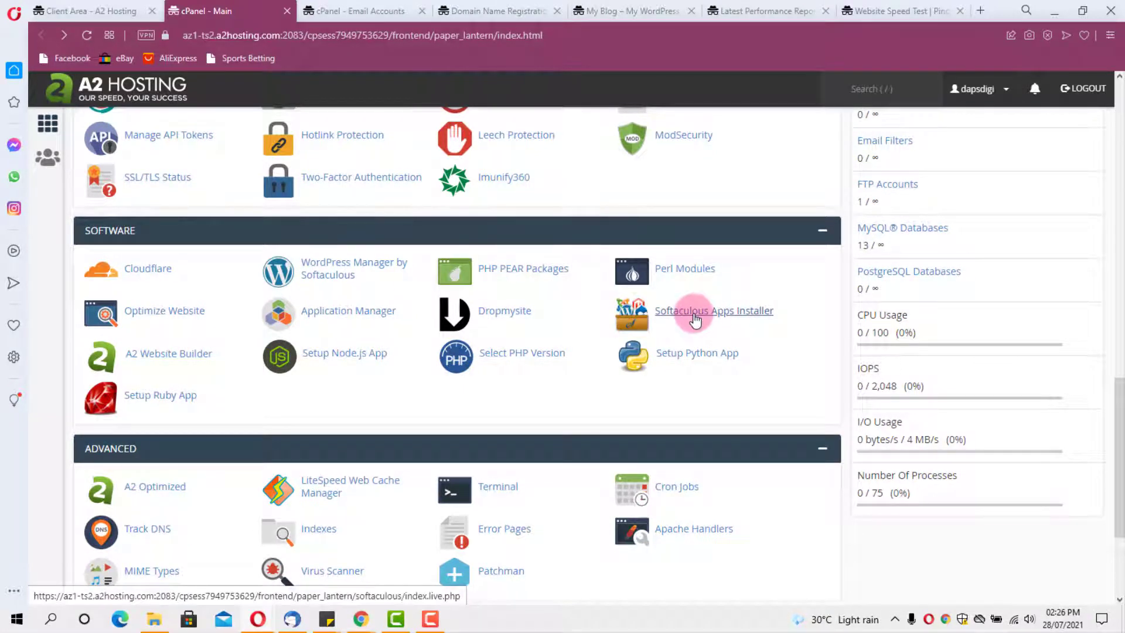
pyautogui.click(695, 319)
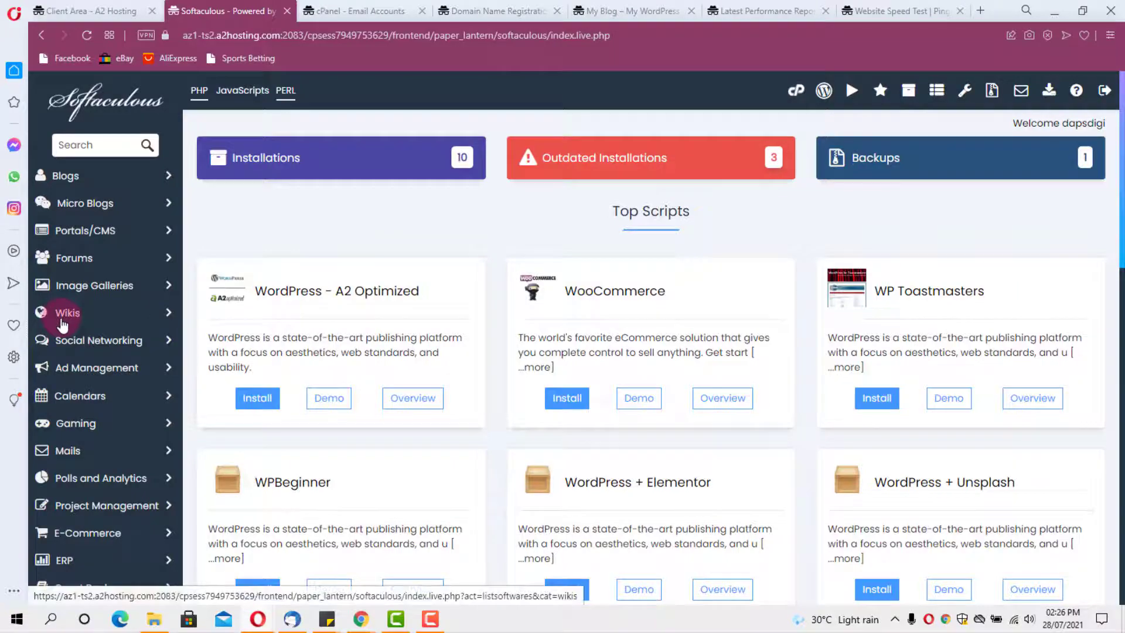
pyautogui.scroll(-12, 67, 320)
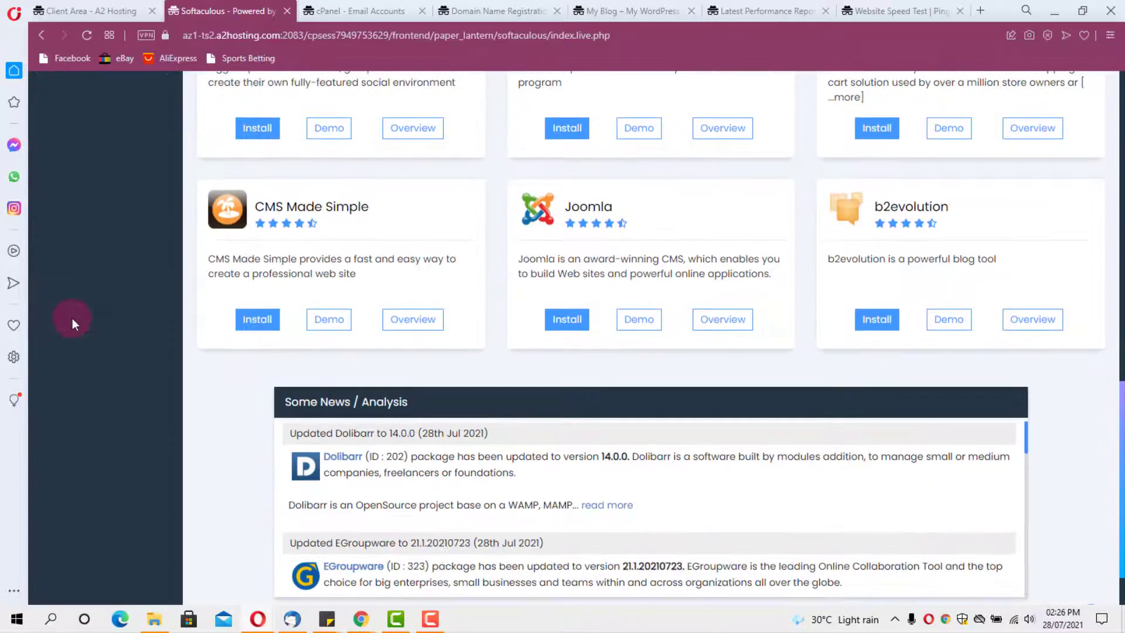
pyautogui.scroll(12, 72, 319)
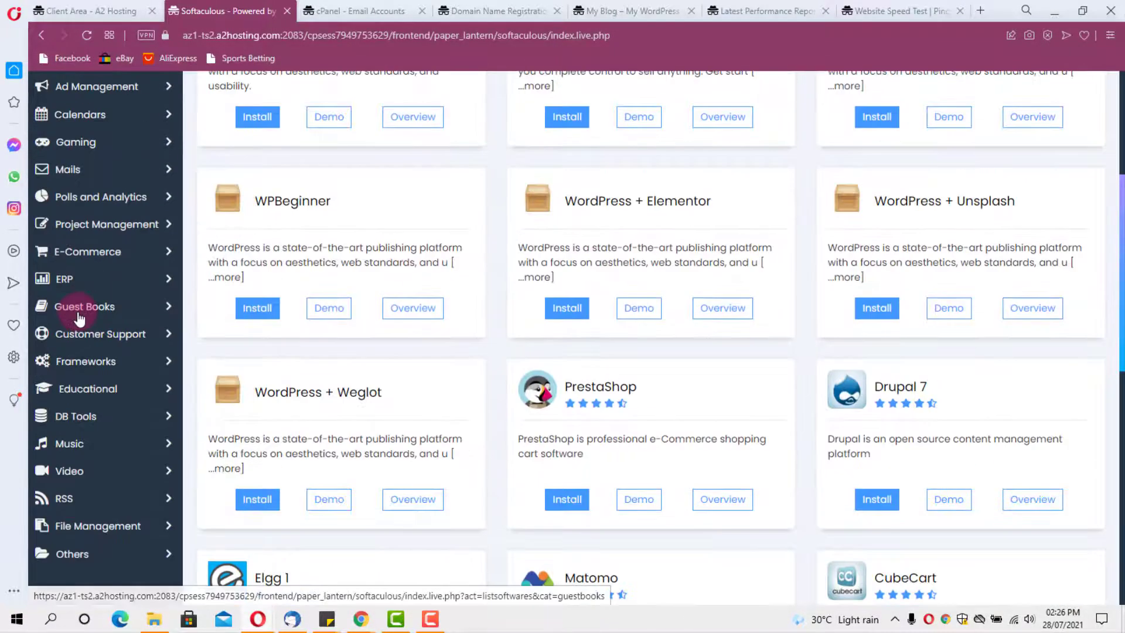
pyautogui.scroll(3, 79, 319)
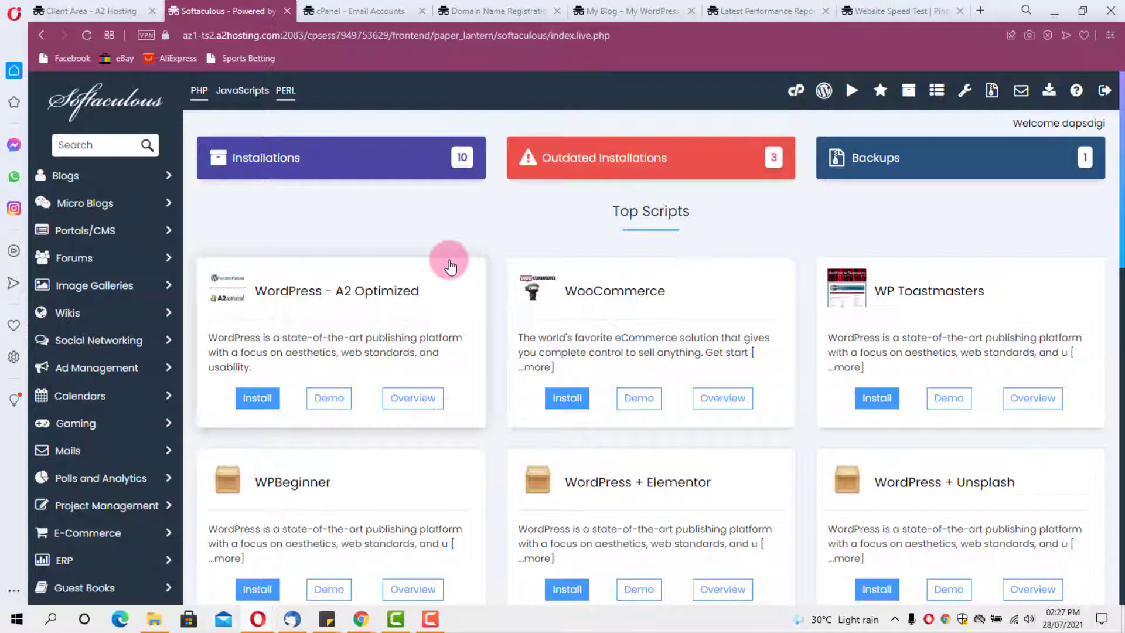
pyautogui.click(252, 398)
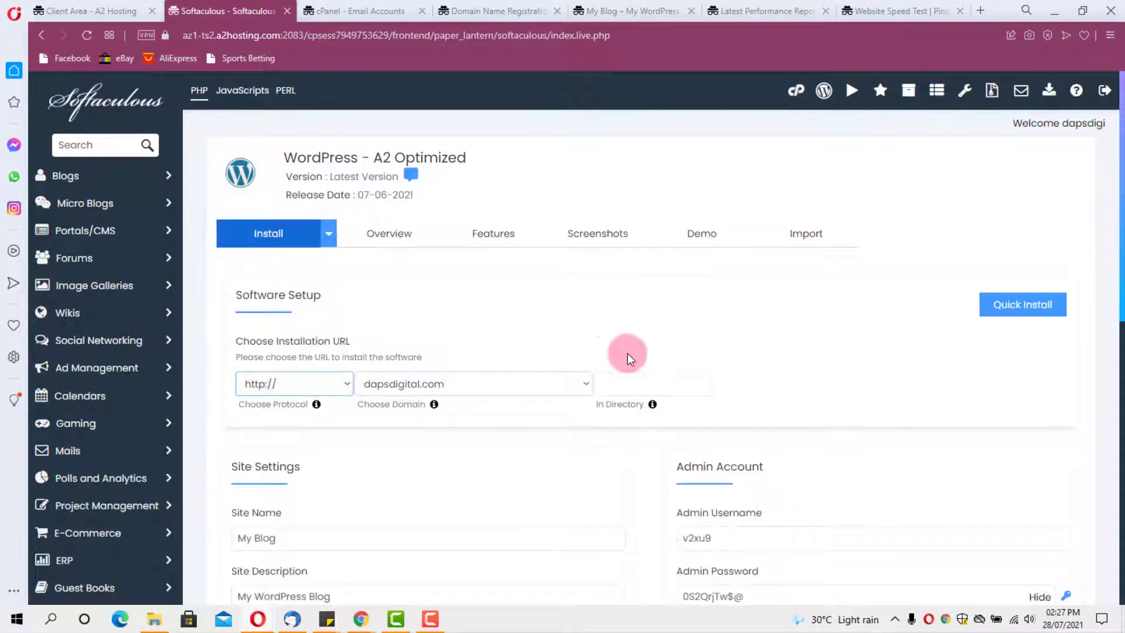
pyautogui.scroll(-2, 534, 313)
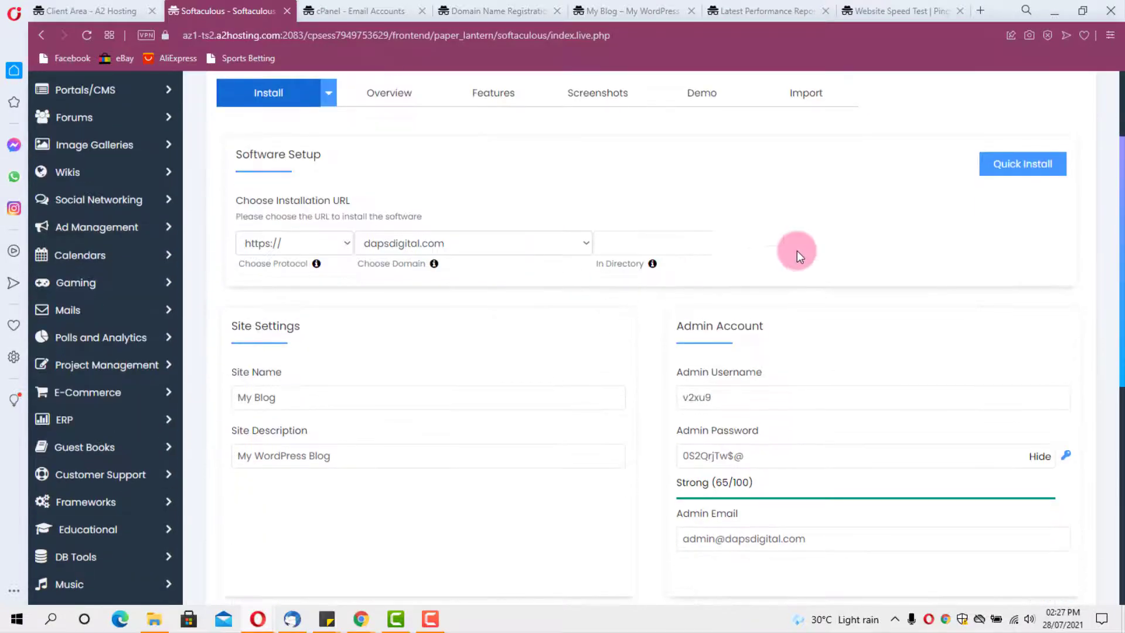
pyautogui.click(349, 245)
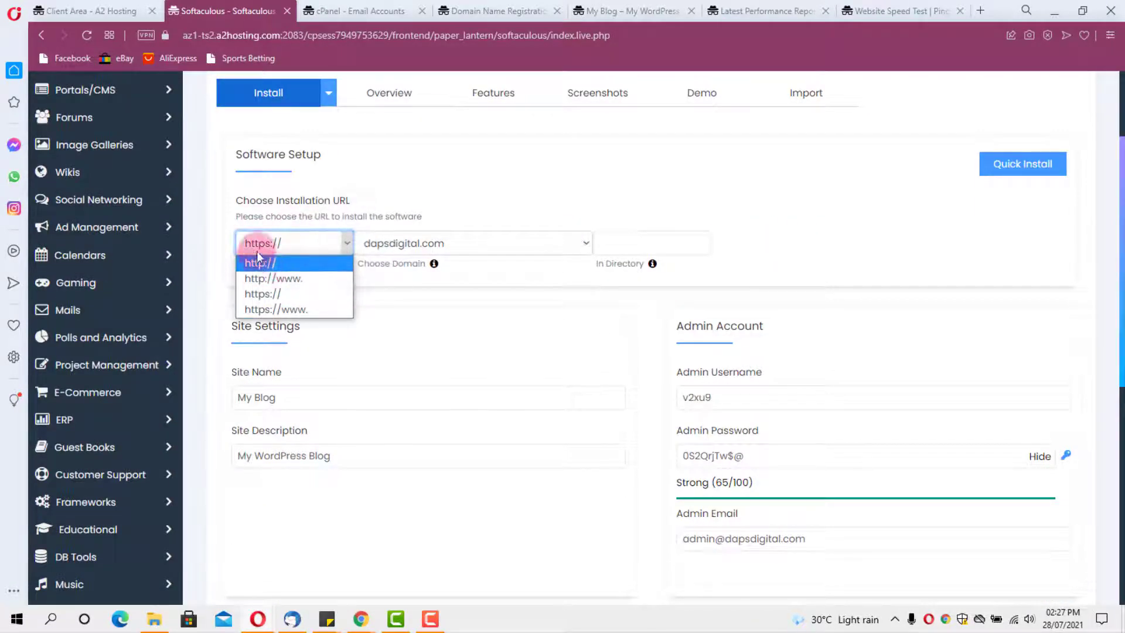
pyautogui.click(261, 293)
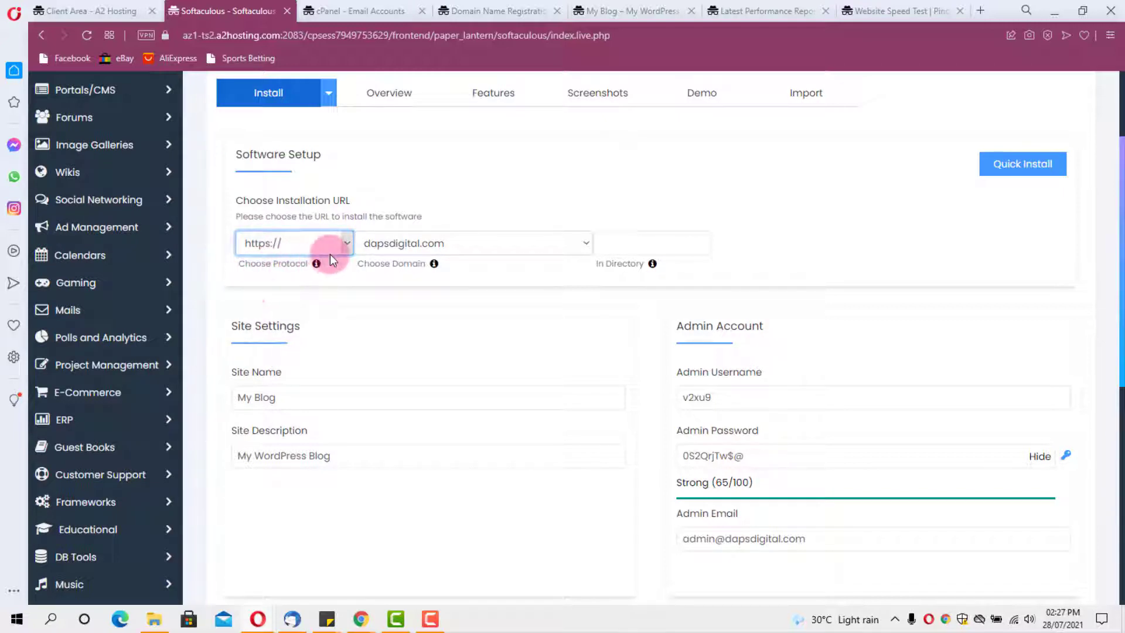
pyautogui.click(348, 246)
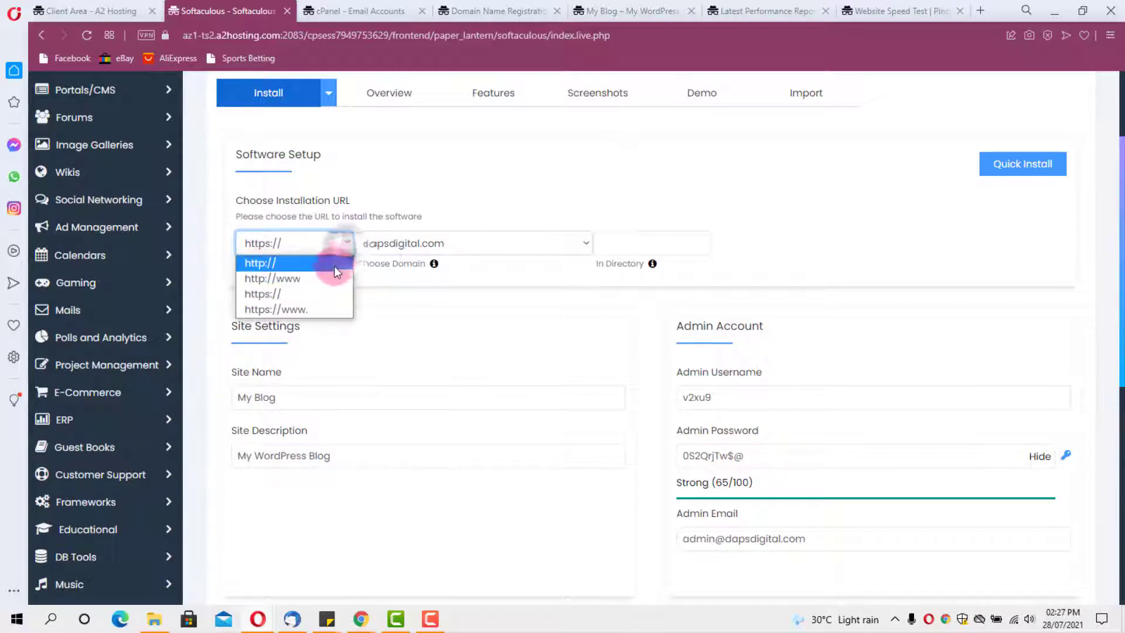
pyautogui.click(288, 293)
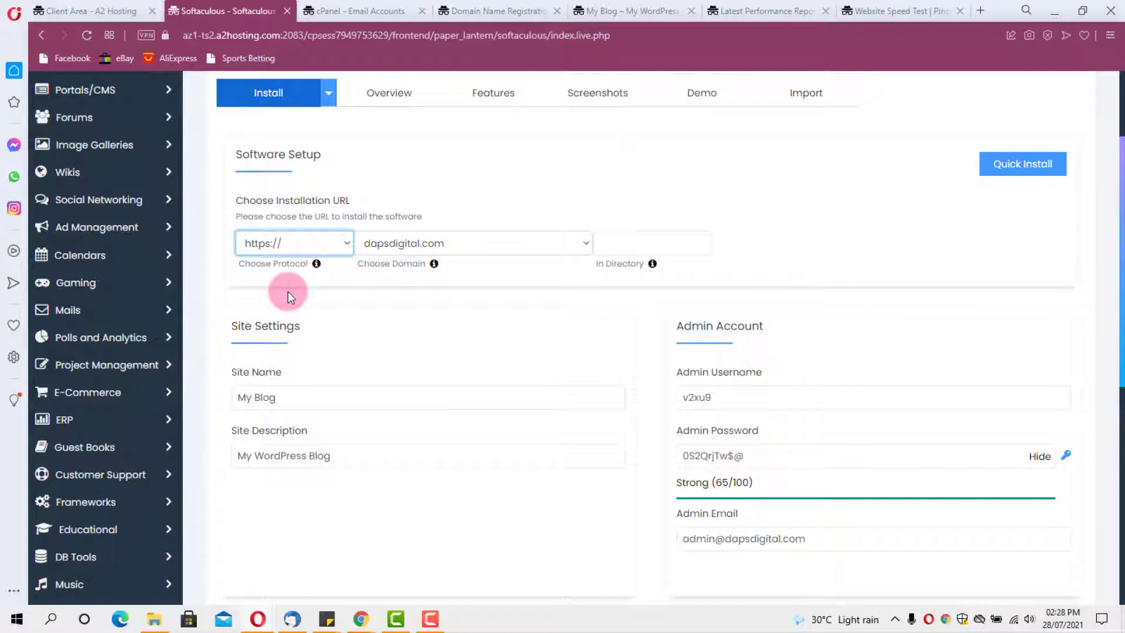
# Review the form's site settings, admin account, language and advanced options, and return to the cPanel main page without installing
pyautogui.scroll(-3, 514, 201)
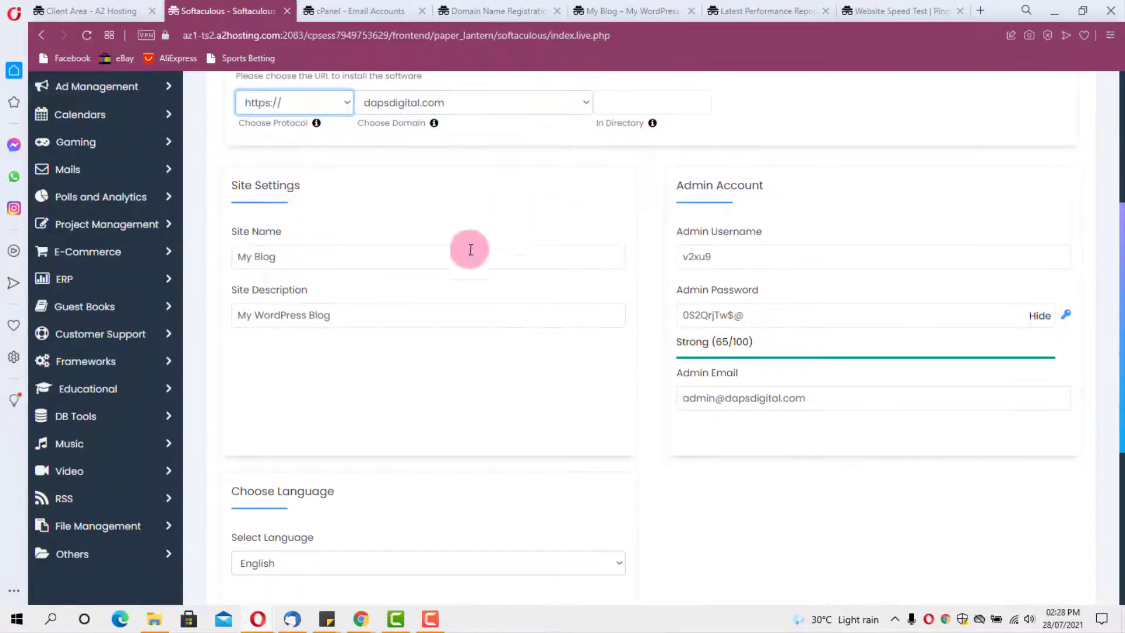
pyautogui.click(266, 258)
pyautogui.click(304, 316)
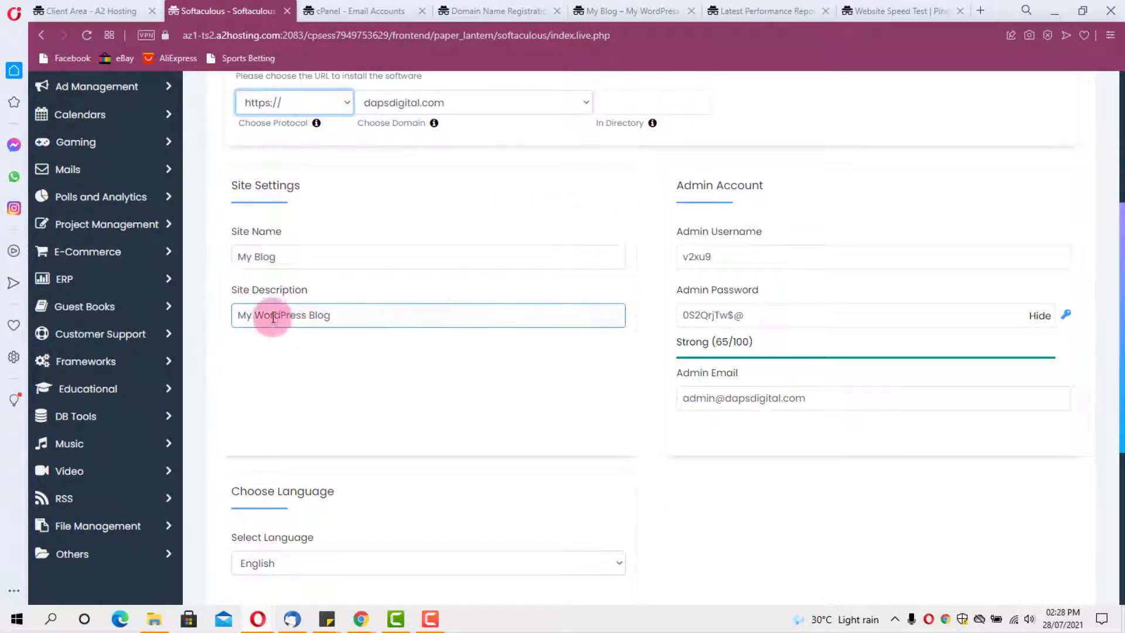
pyautogui.click(693, 256)
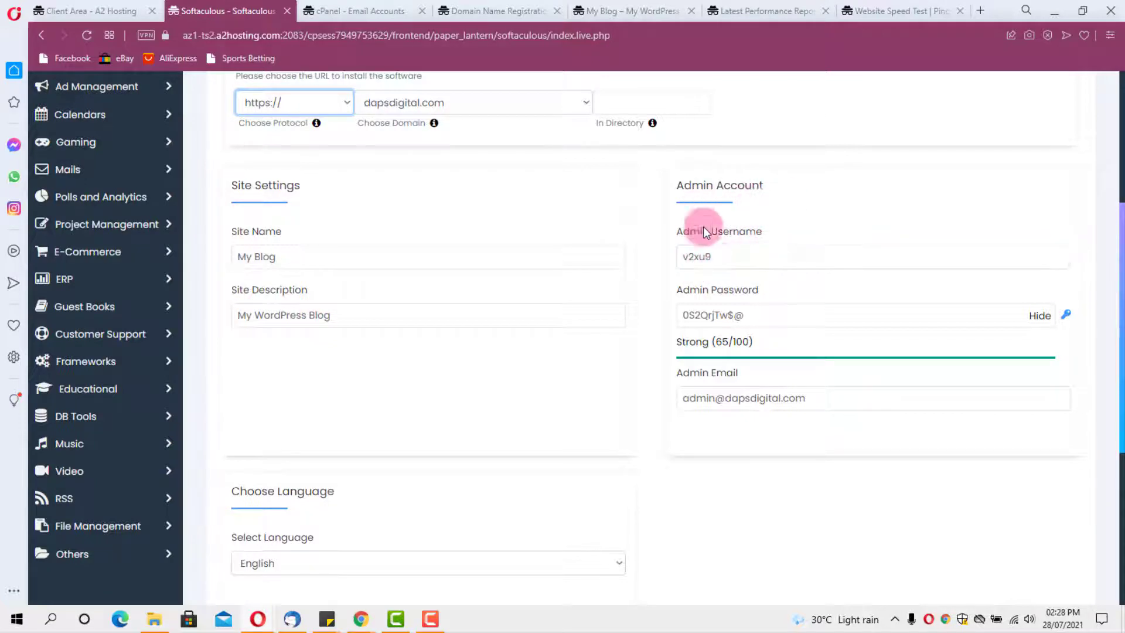
pyautogui.scroll(-6, 855, 246)
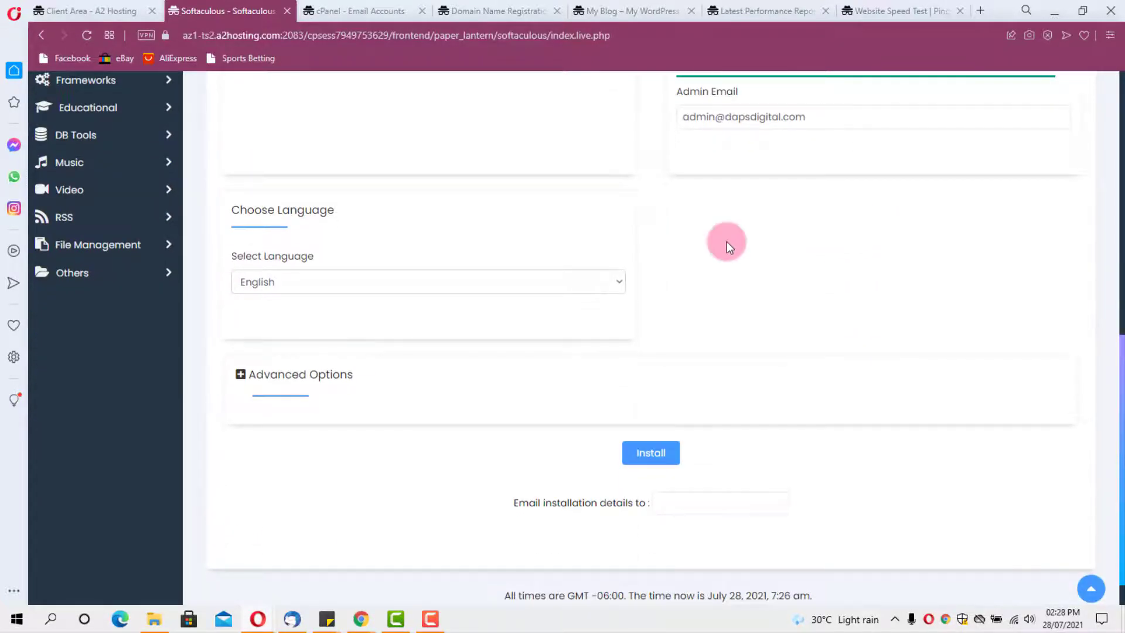
pyautogui.scroll(-1, 727, 242)
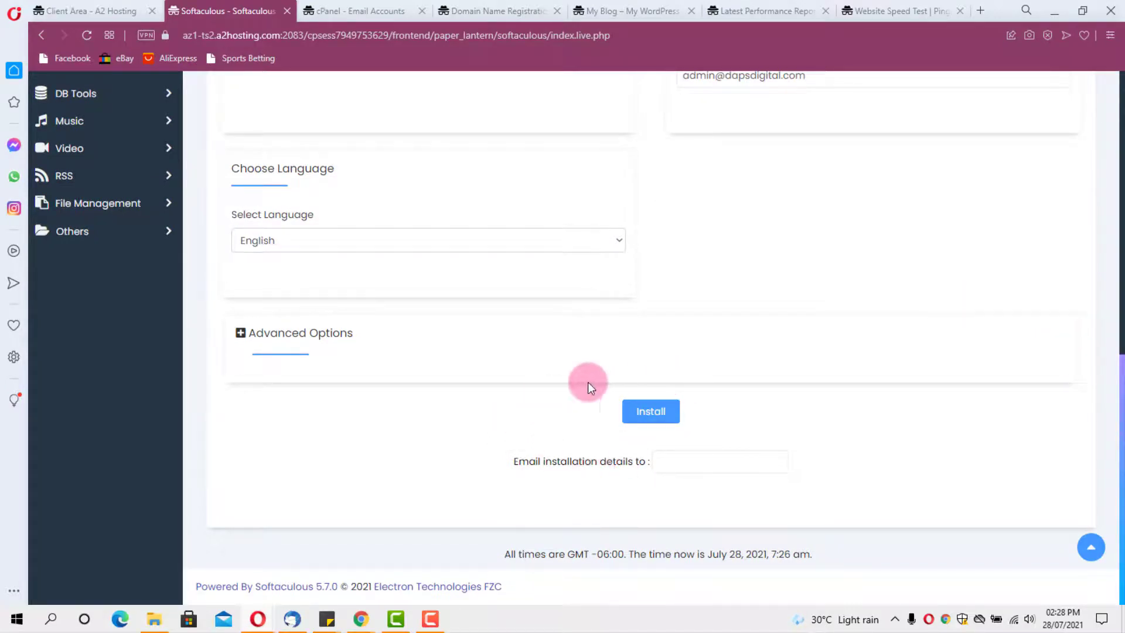
pyautogui.scroll(13, 509, 383)
pyautogui.scroll(1, 508, 382)
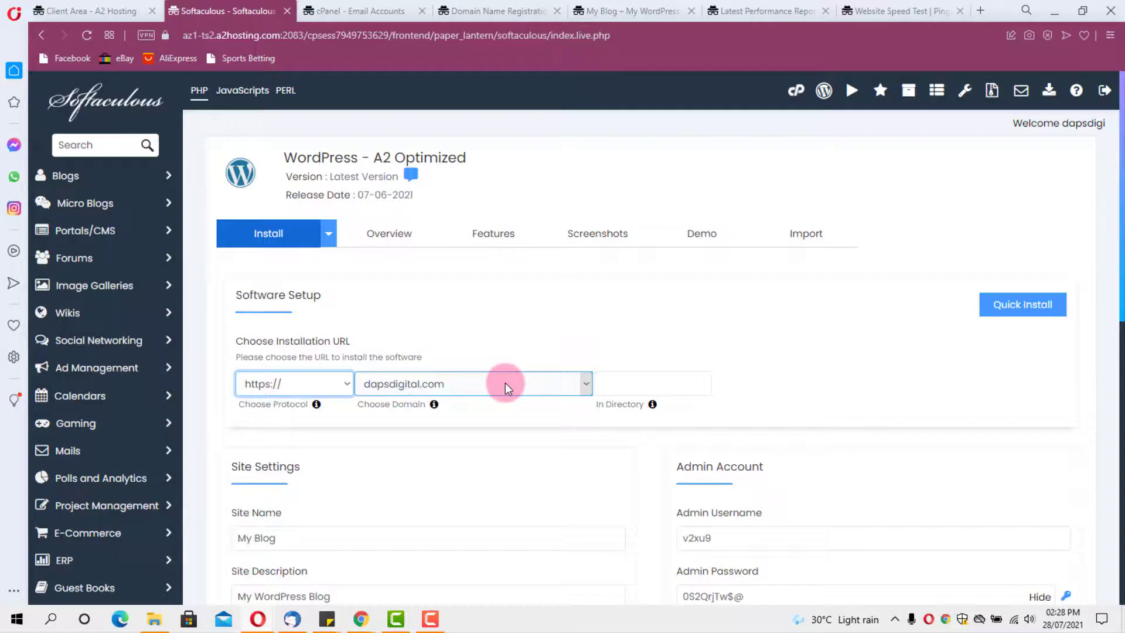
pyautogui.click(795, 93)
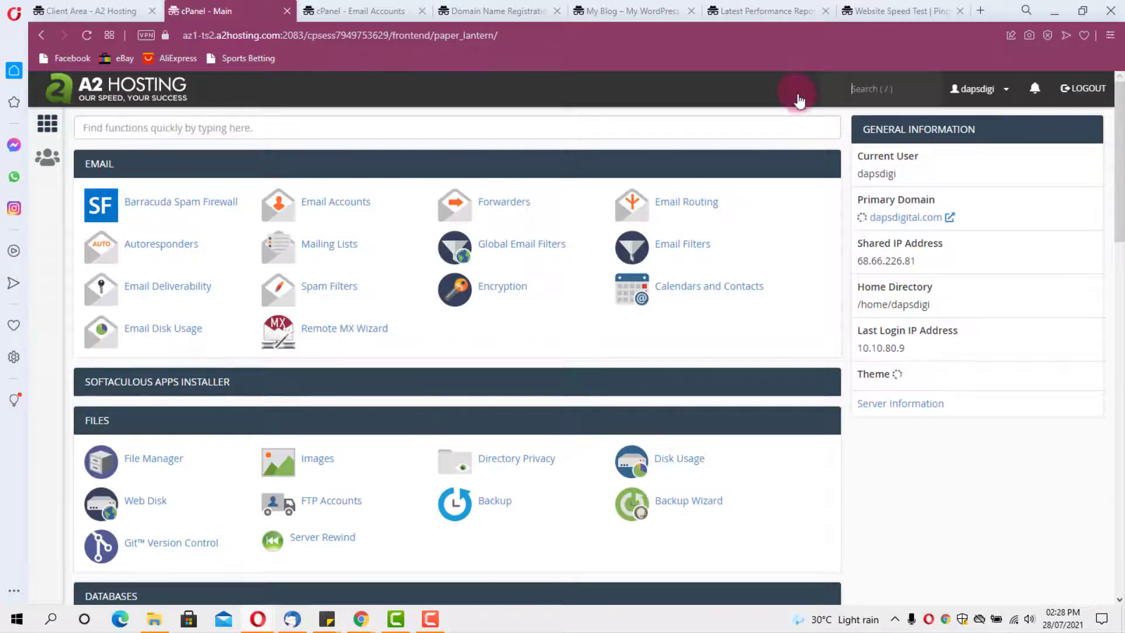
# Switch to the My Blog site's WordPress dashboard and review its list of installed plugins
pyautogui.click(514, 256)
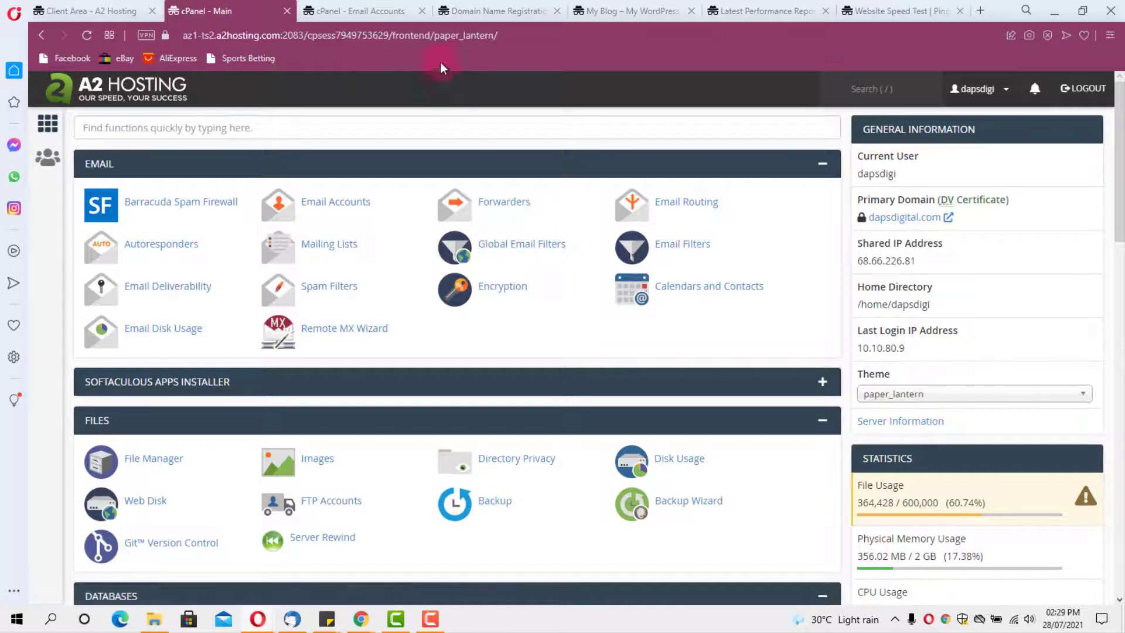
pyautogui.click(604, 11)
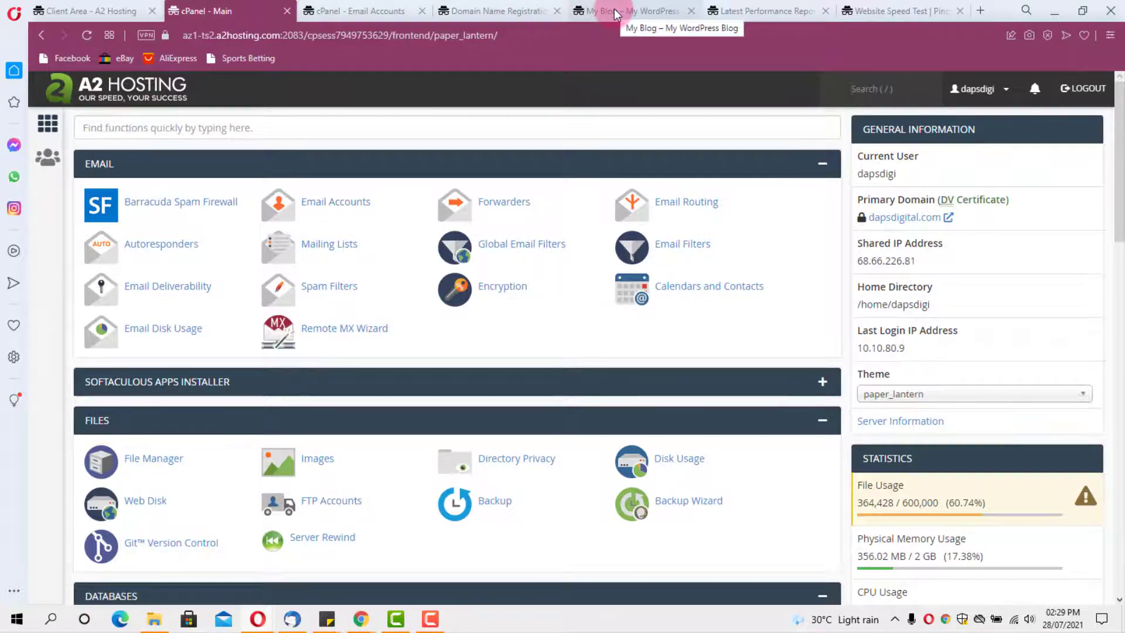
pyautogui.click(614, 11)
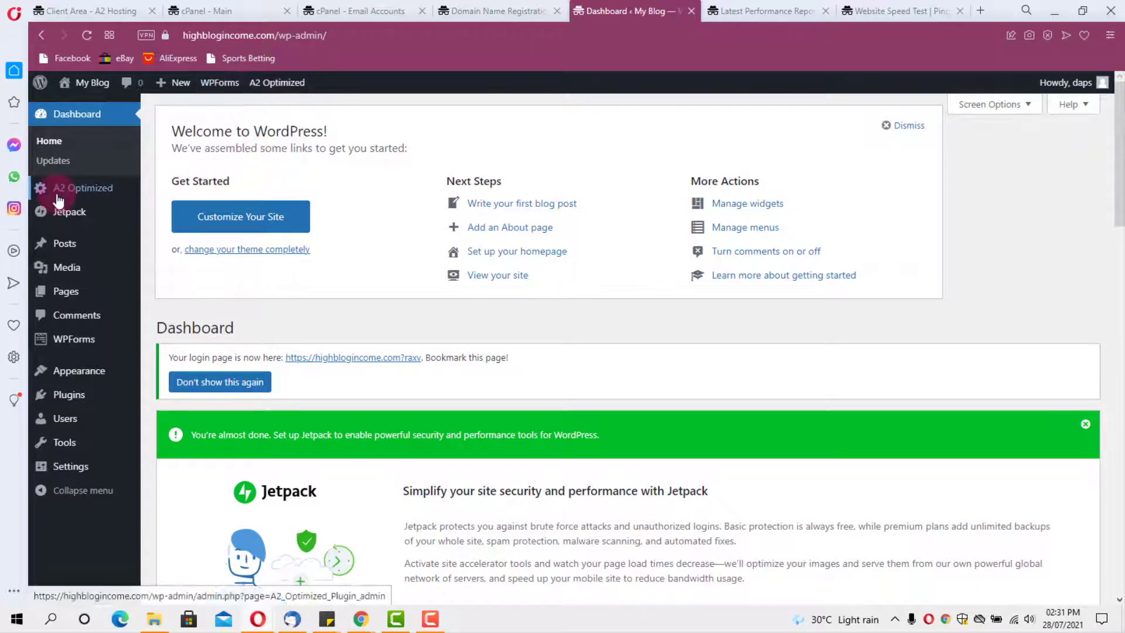
pyautogui.moveTo(69, 394)
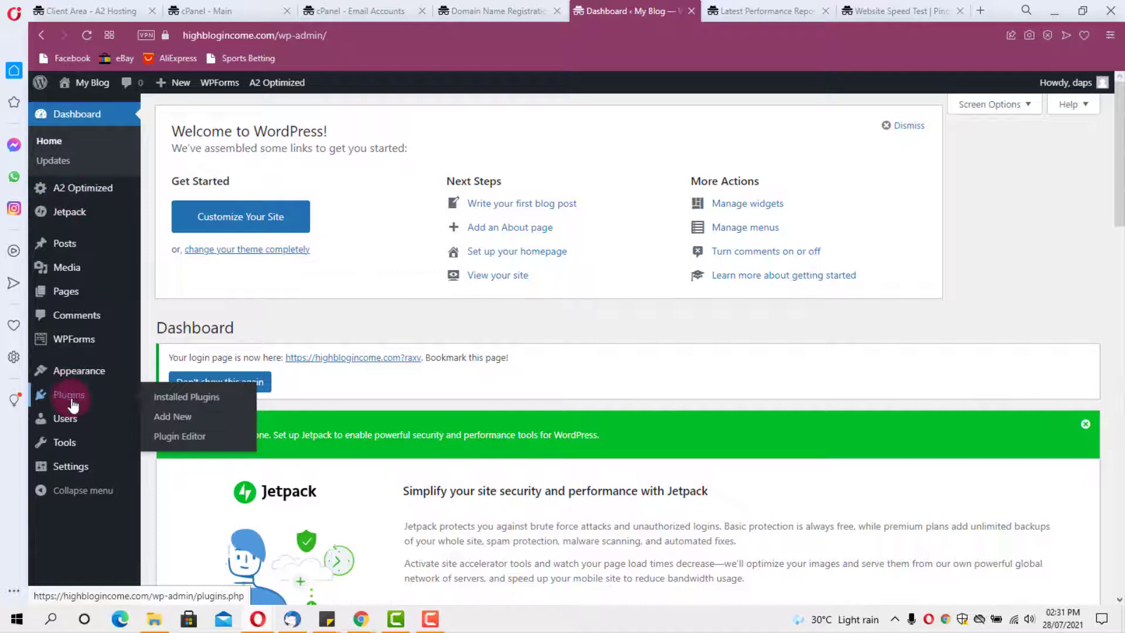
pyautogui.click(170, 396)
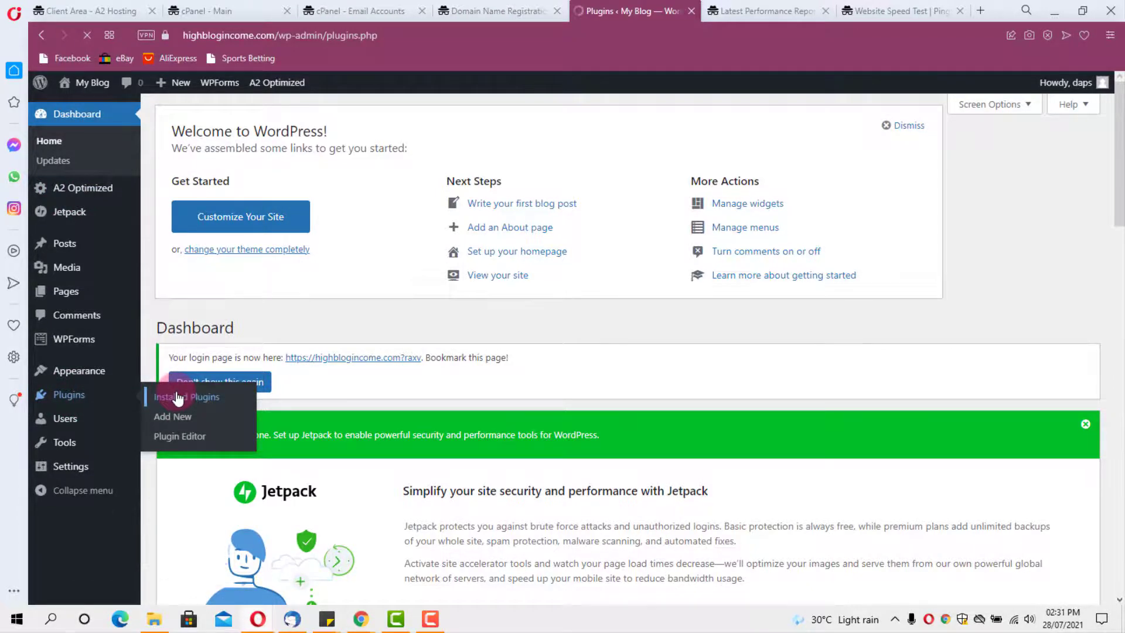
pyautogui.scroll(-8, 589, 232)
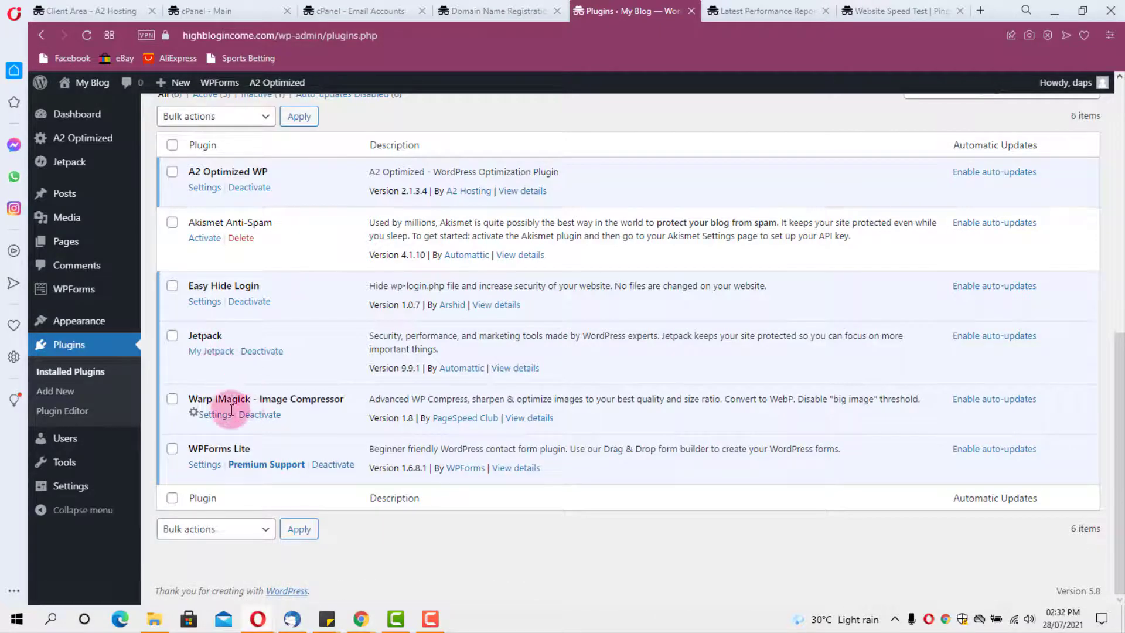
pyautogui.scroll(3, 250, 350)
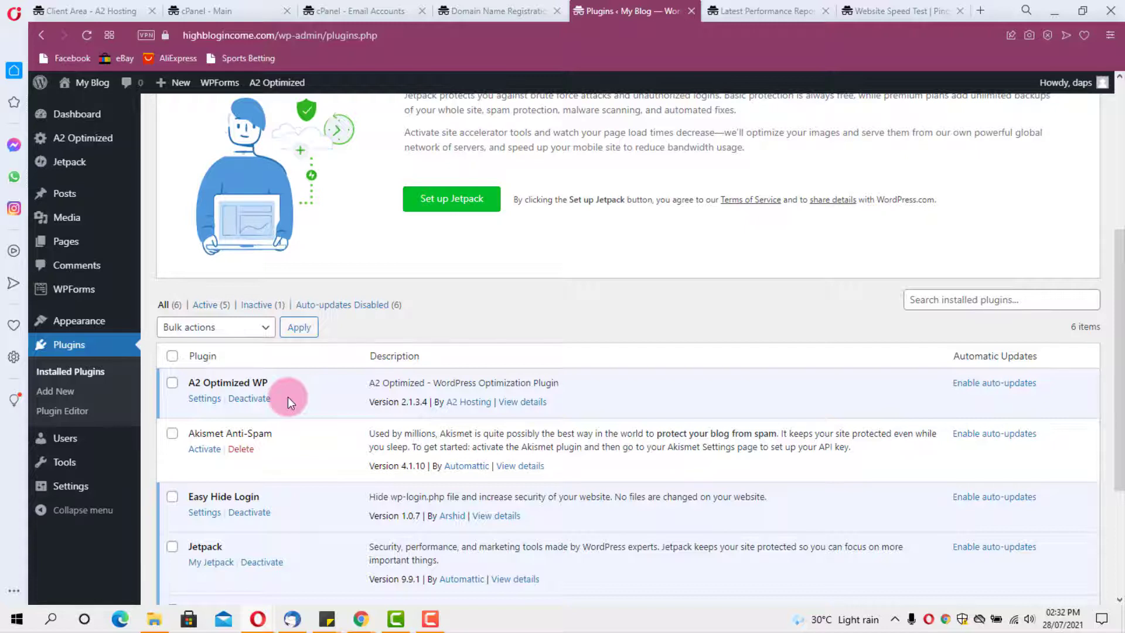
# Search the WordPress theme directory for "astra", then install and activate the Astra theme
pyautogui.moveTo(42, 321)
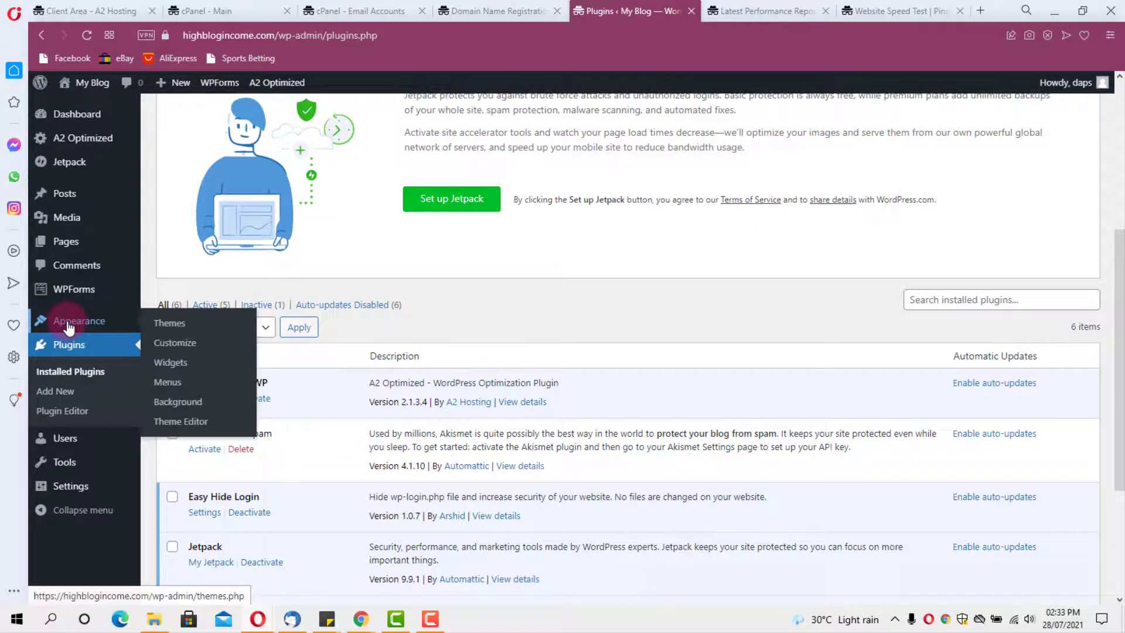
pyautogui.click(172, 327)
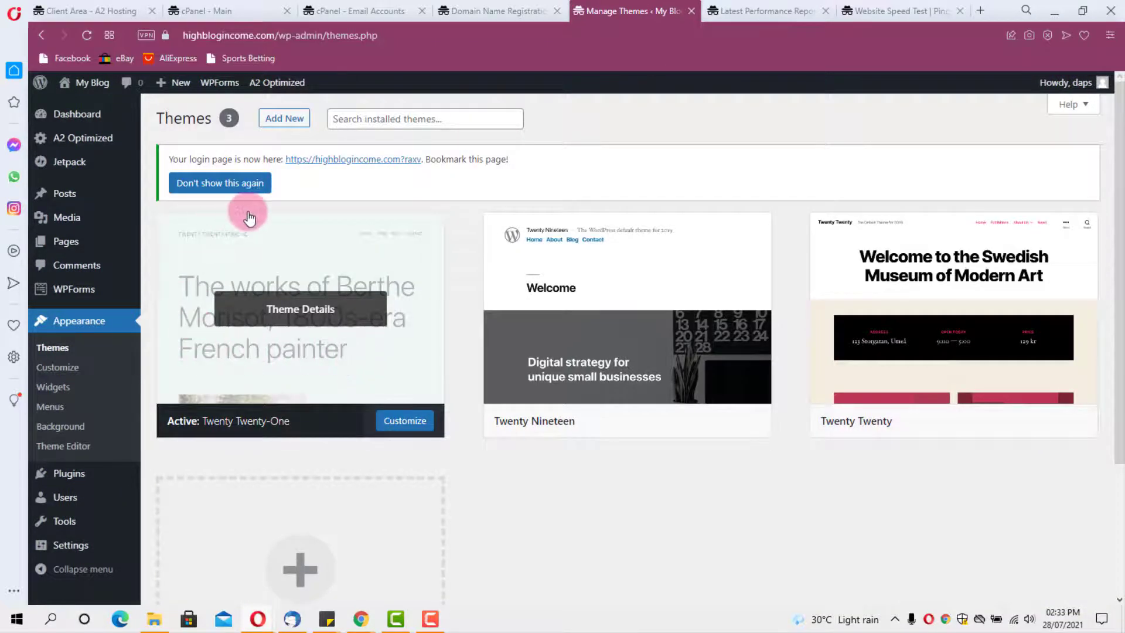
pyautogui.click(277, 123)
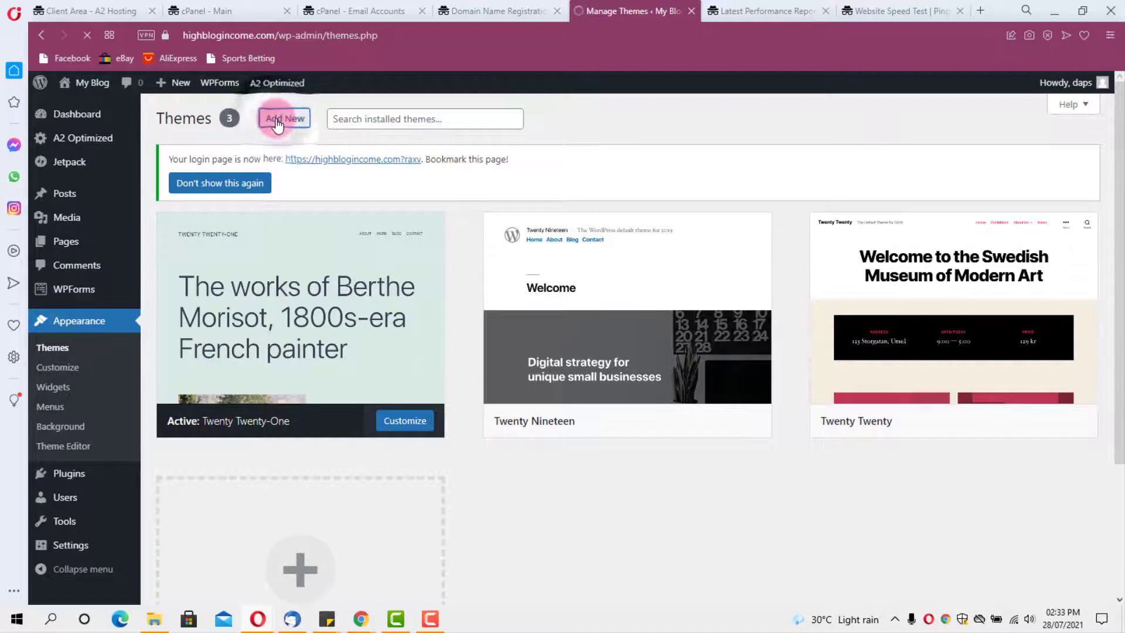
pyautogui.click(925, 230)
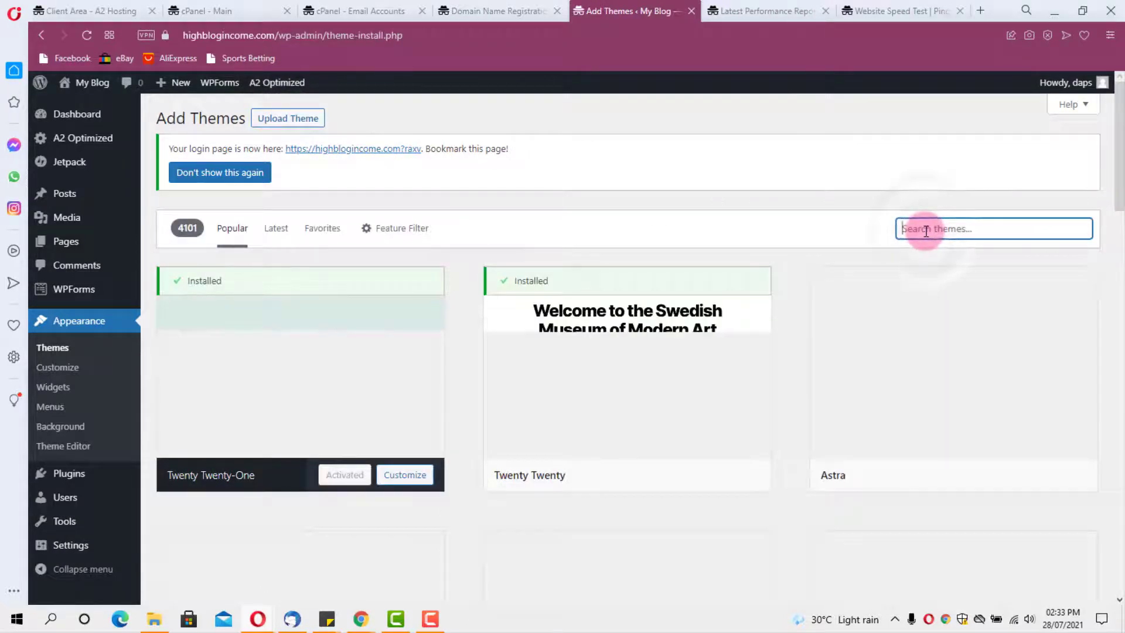
pyautogui.write('astra')
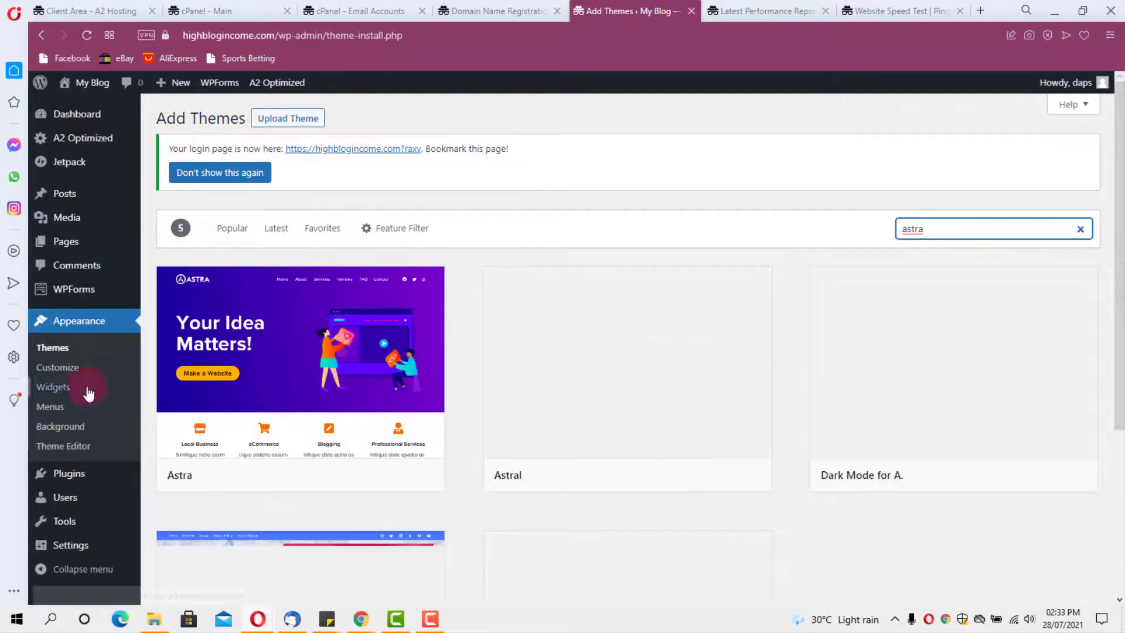
pyautogui.click(357, 476)
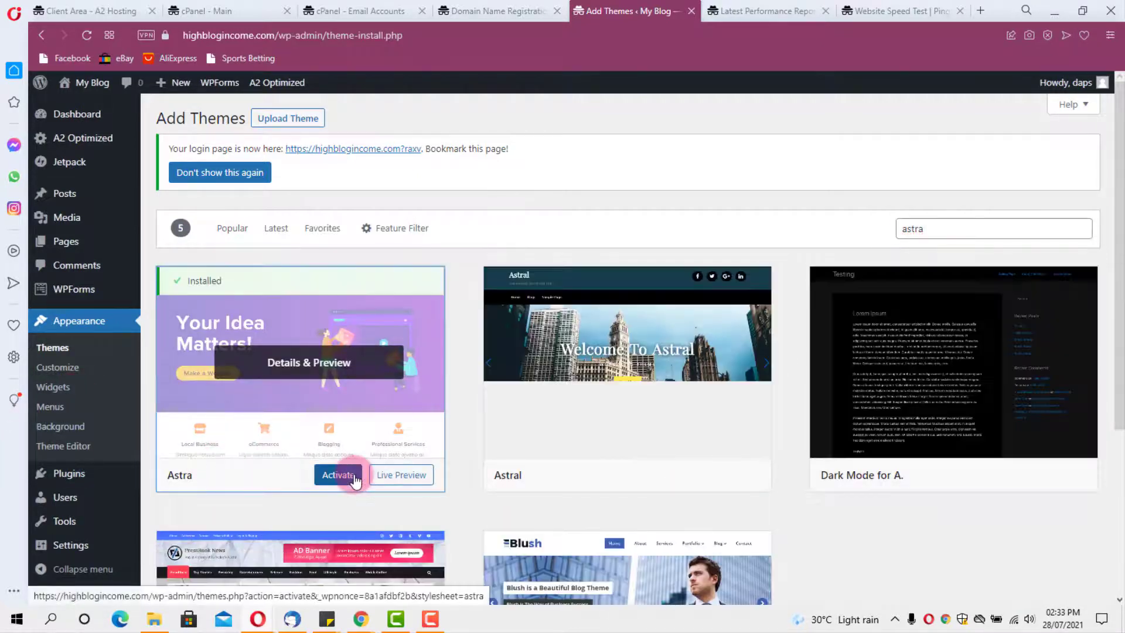
pyautogui.click(343, 476)
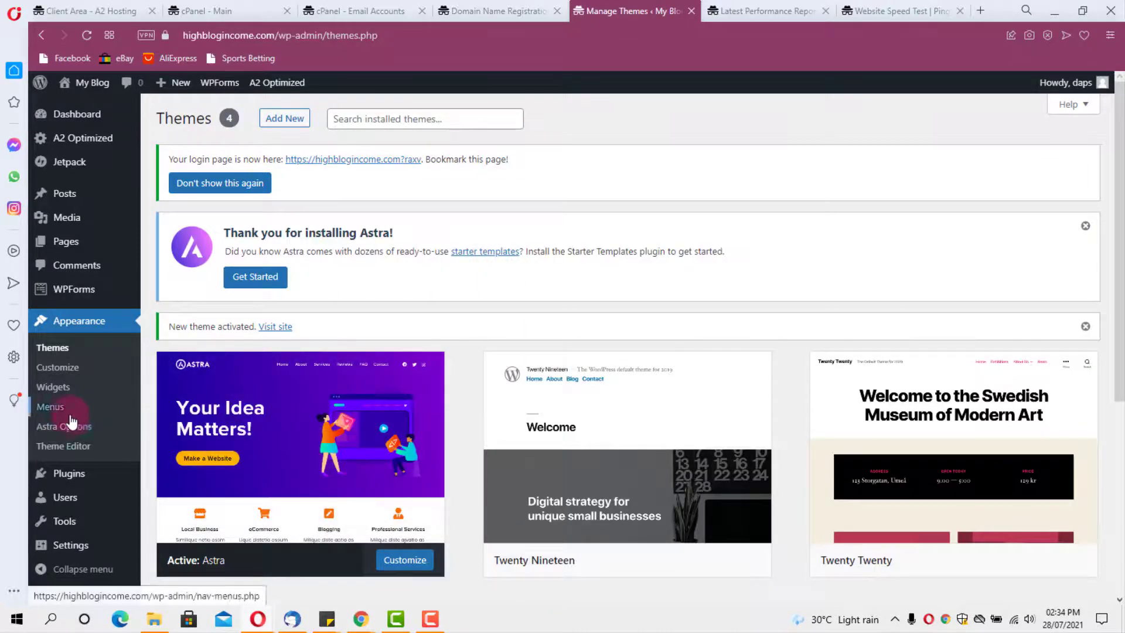
# Search the plugin directory for "starter template", then install and activate Starter Templates by Brainstorm Force
pyautogui.moveTo(72, 481)
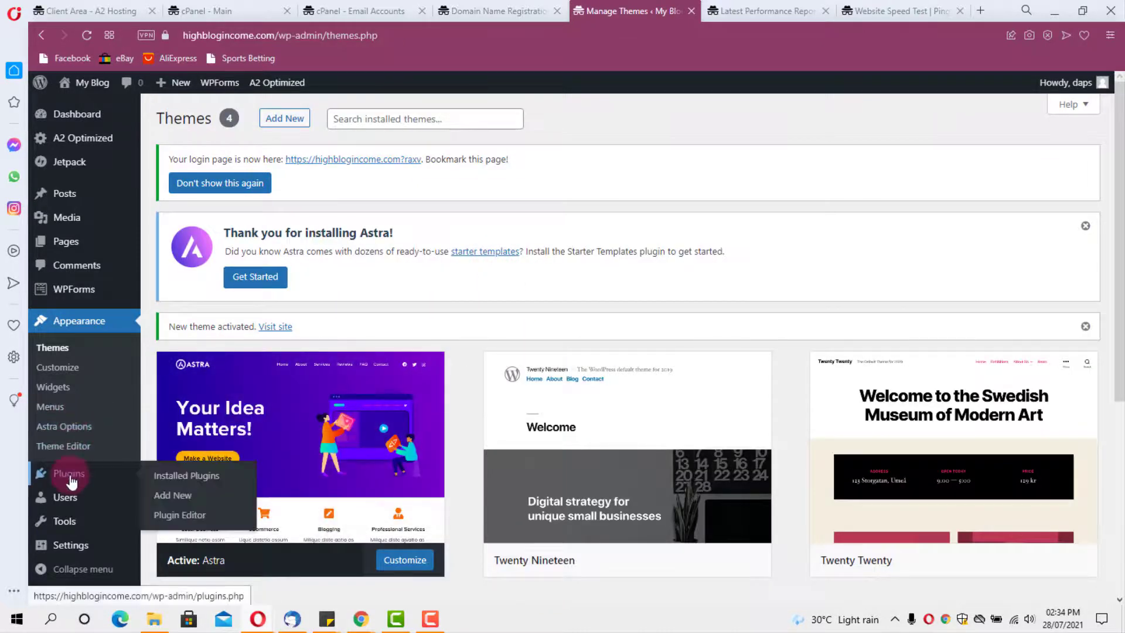
pyautogui.click(173, 495)
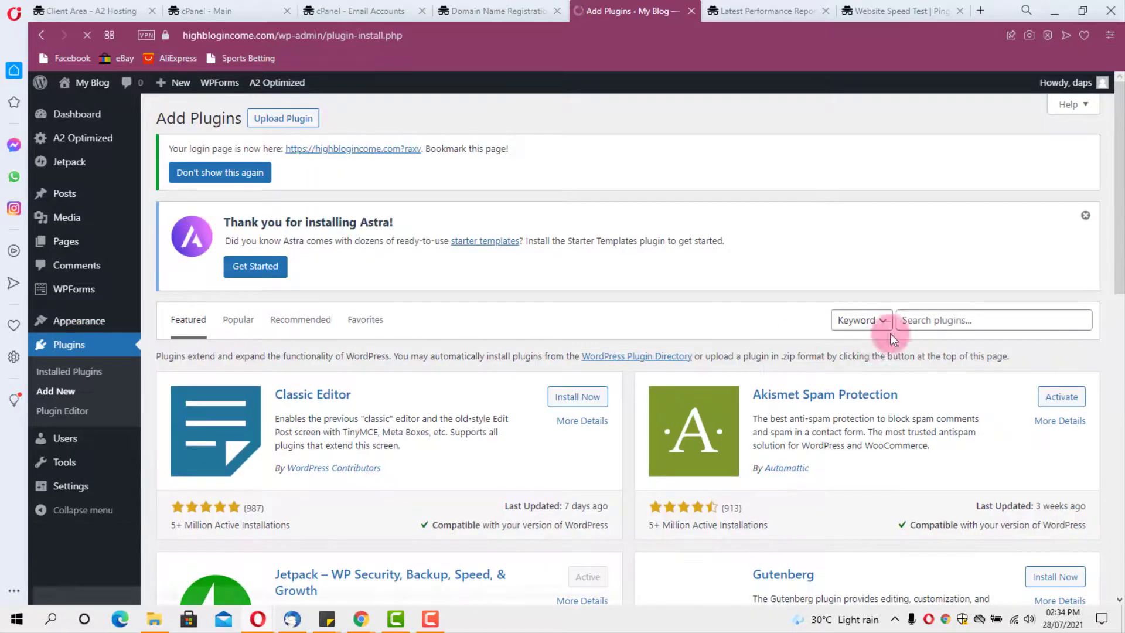
pyautogui.click(944, 317)
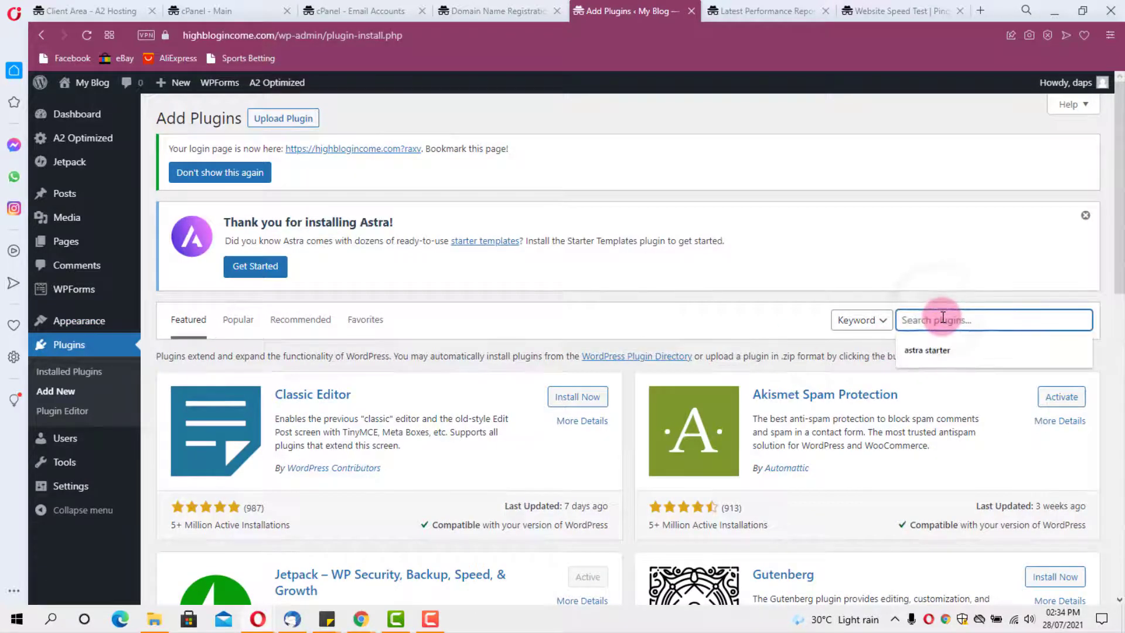
pyautogui.write('starter template')
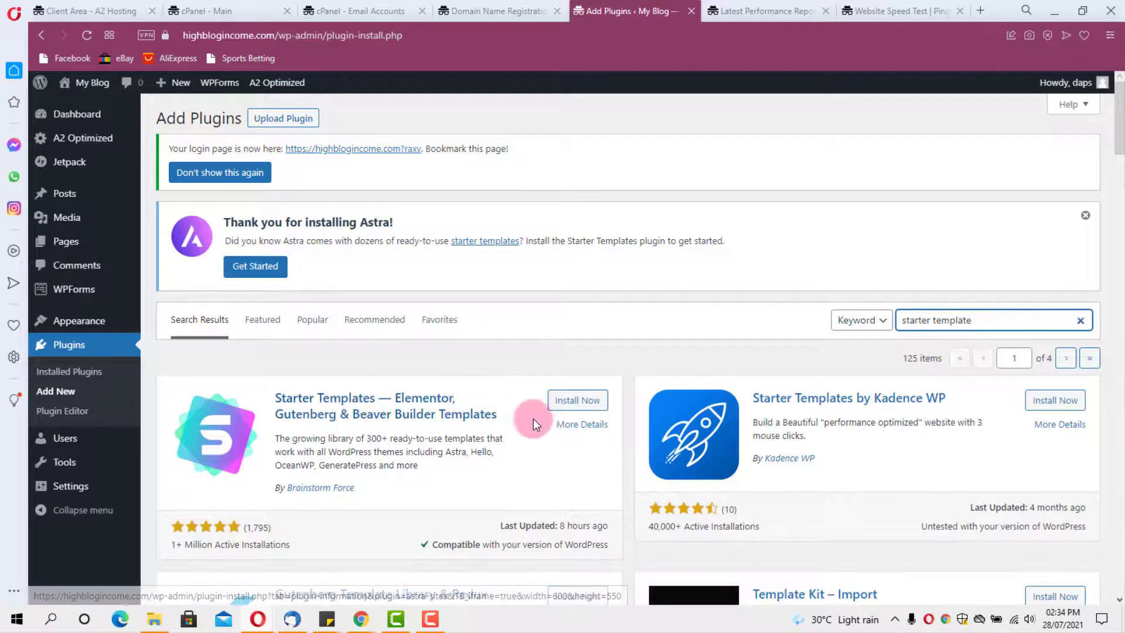
pyautogui.click(578, 401)
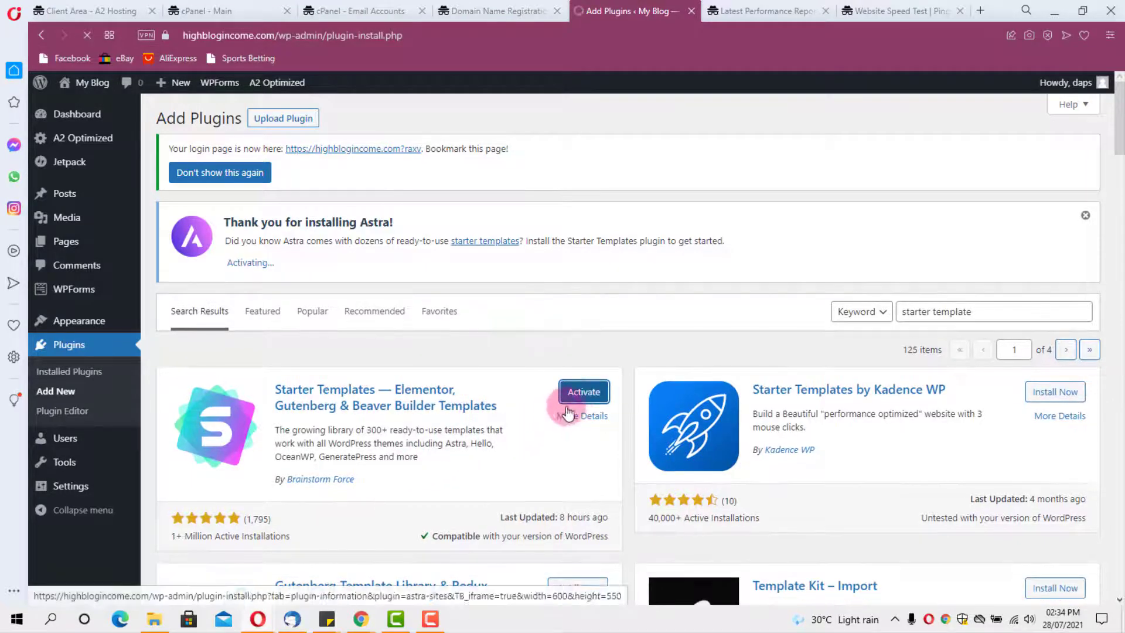
pyautogui.click(577, 399)
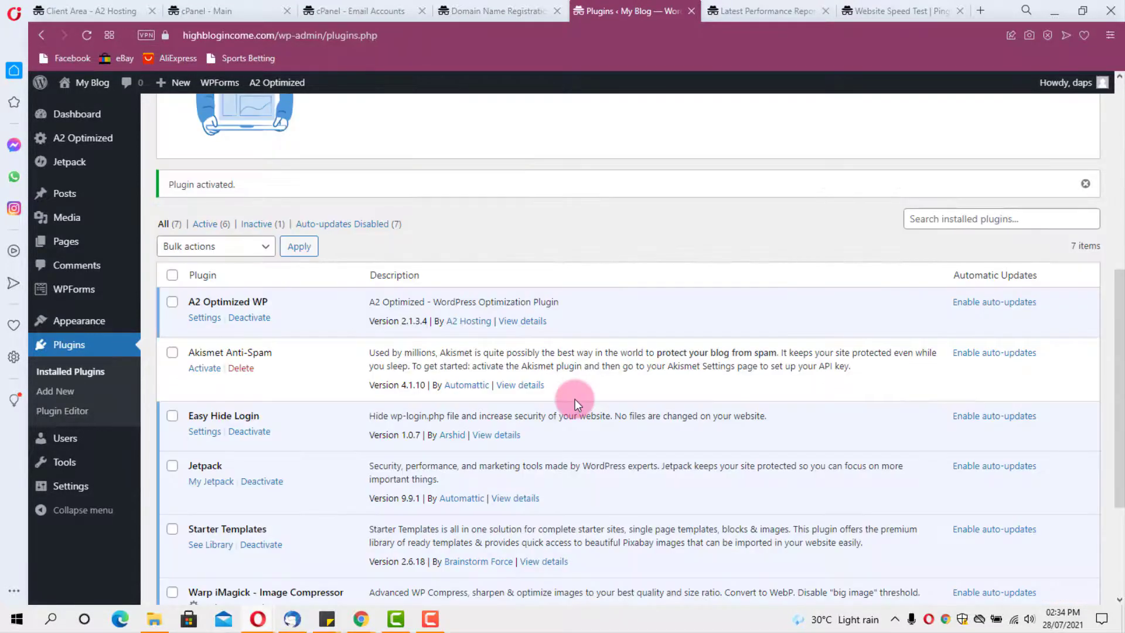
# Open the Starter Templates library with Elementor as the page builder and look through the offered site designs
pyautogui.scroll(-3, 574, 399)
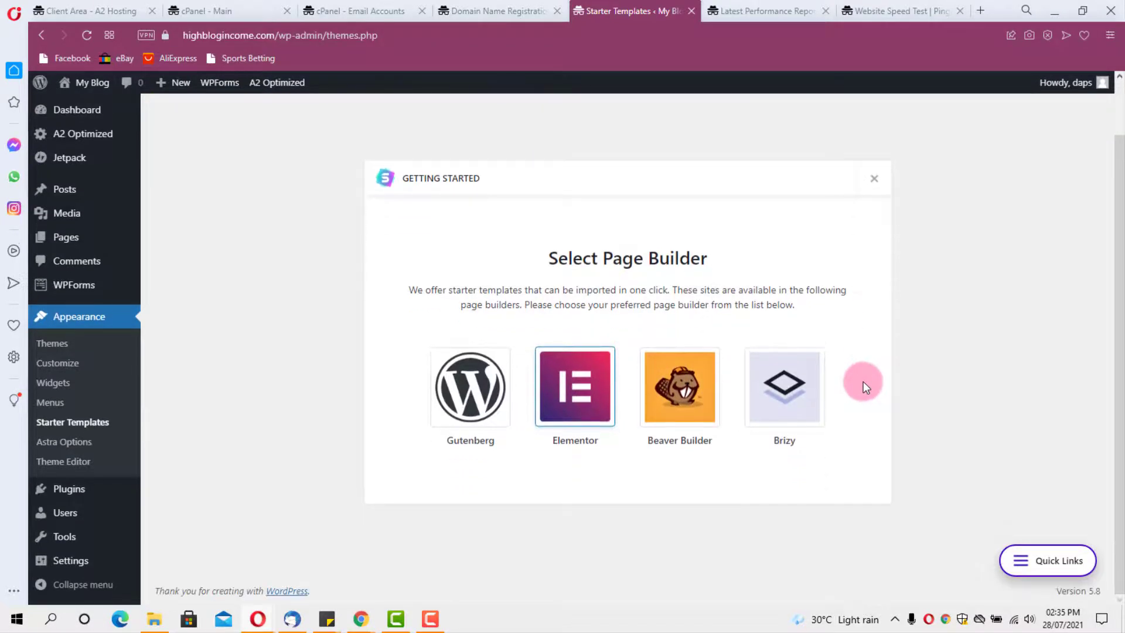
pyautogui.click(574, 403)
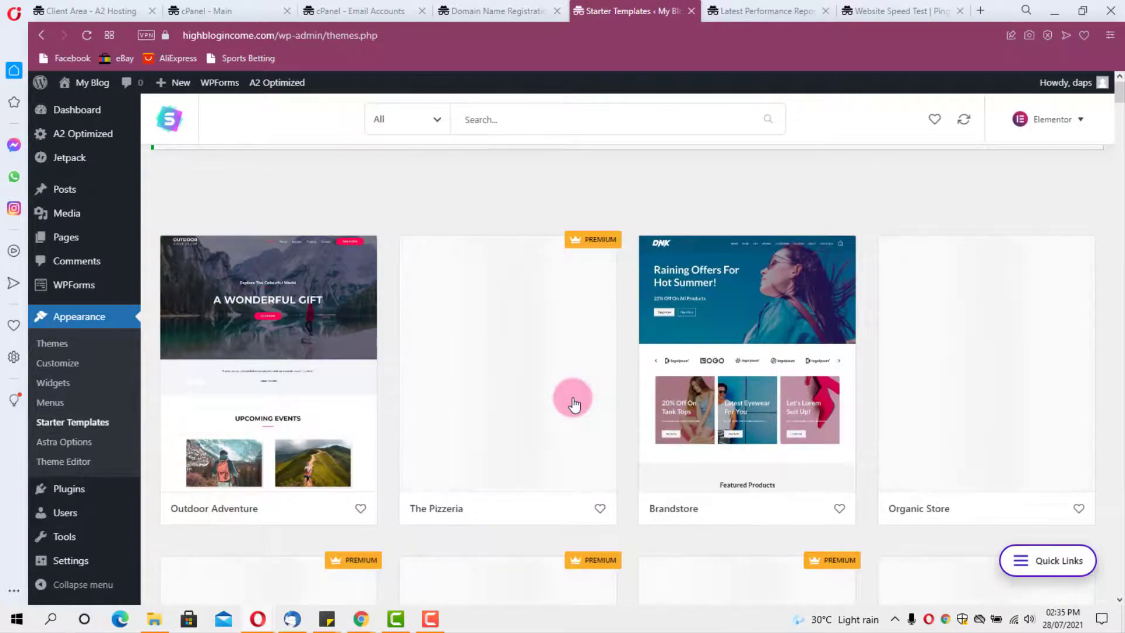
pyautogui.scroll(-6, 664, 374)
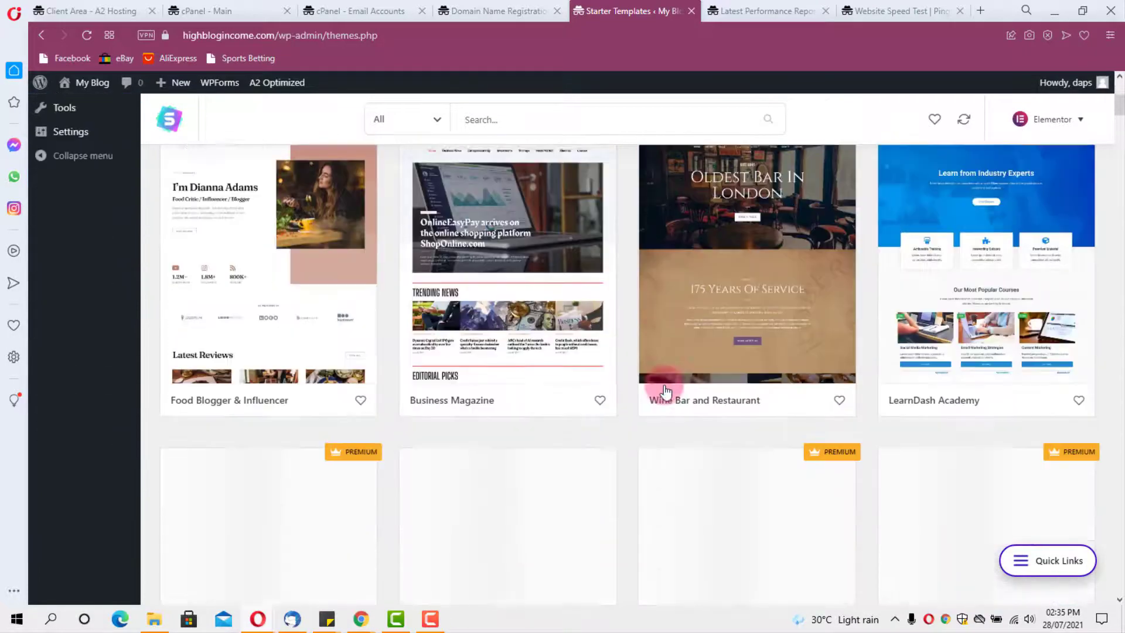
pyautogui.scroll(-4, 665, 390)
pyautogui.scroll(10, 665, 390)
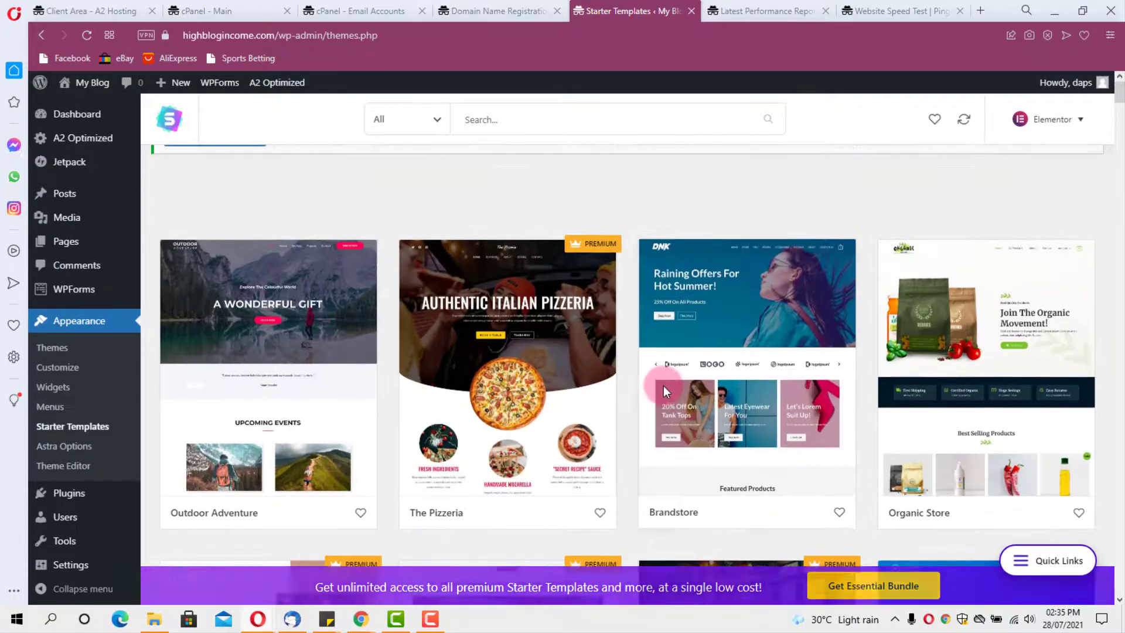
# Filter the starter templates to Free and browse the available designs
pyautogui.click(434, 120)
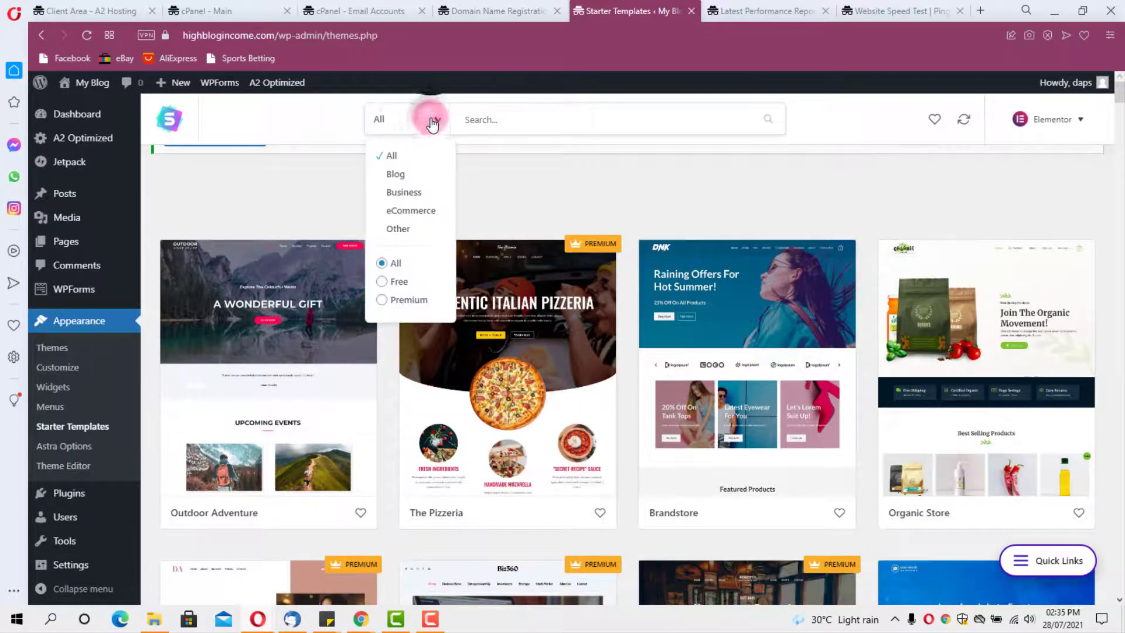
pyautogui.click(382, 283)
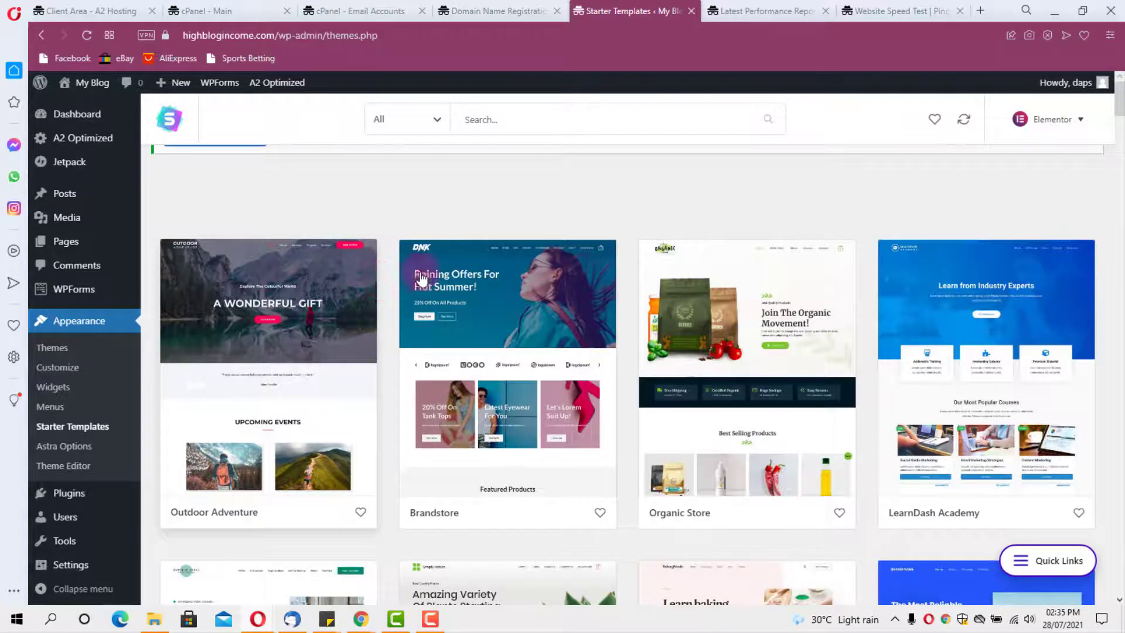
pyautogui.scroll(-7, 572, 267)
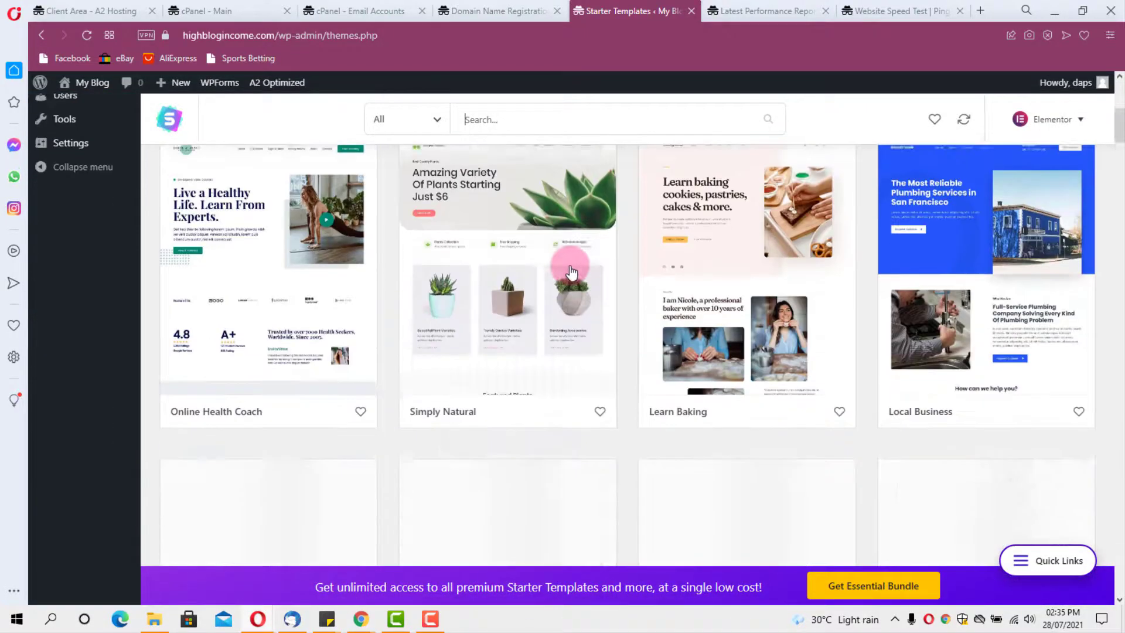
pyautogui.scroll(-2, 573, 271)
pyautogui.scroll(-4, 568, 273)
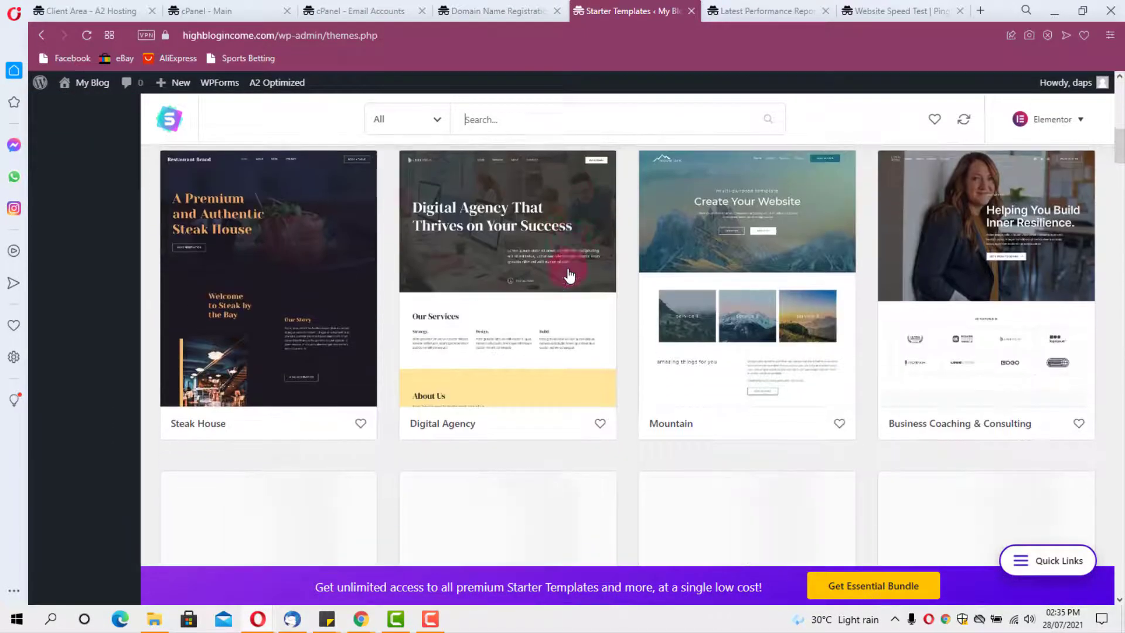
pyautogui.scroll(4, 568, 273)
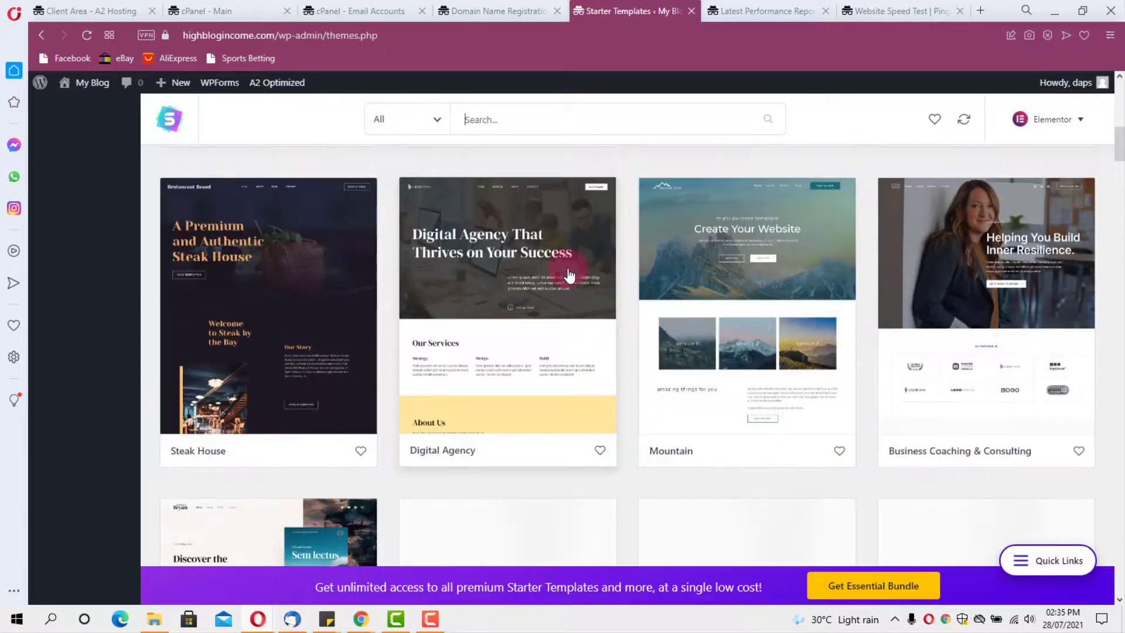
pyautogui.scroll(-1, 569, 273)
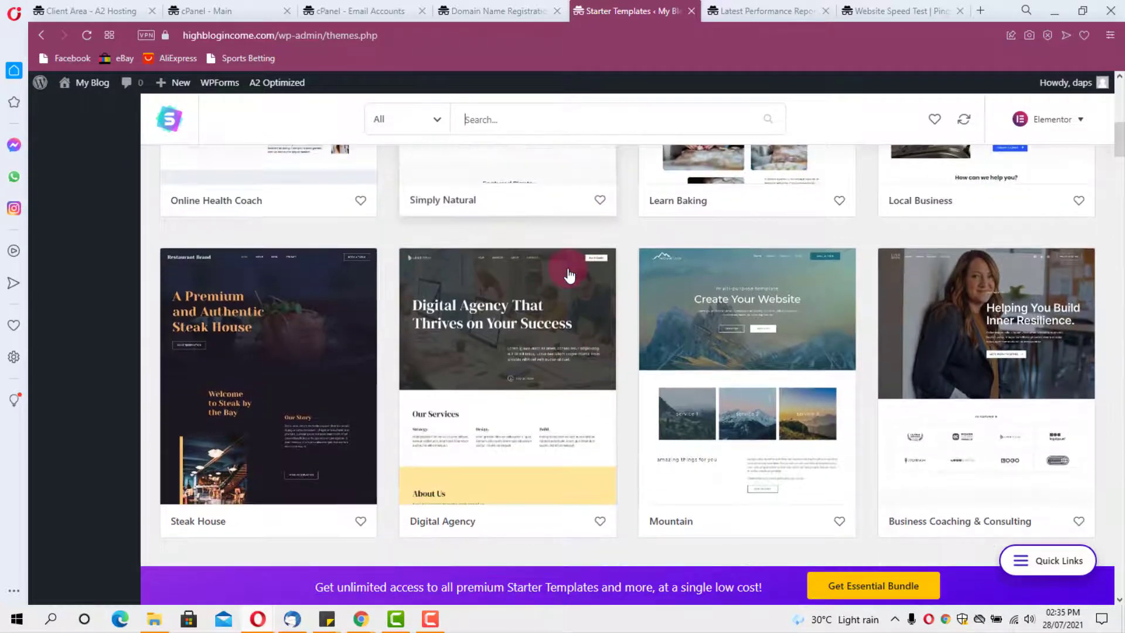
pyautogui.scroll(-2, 234, 370)
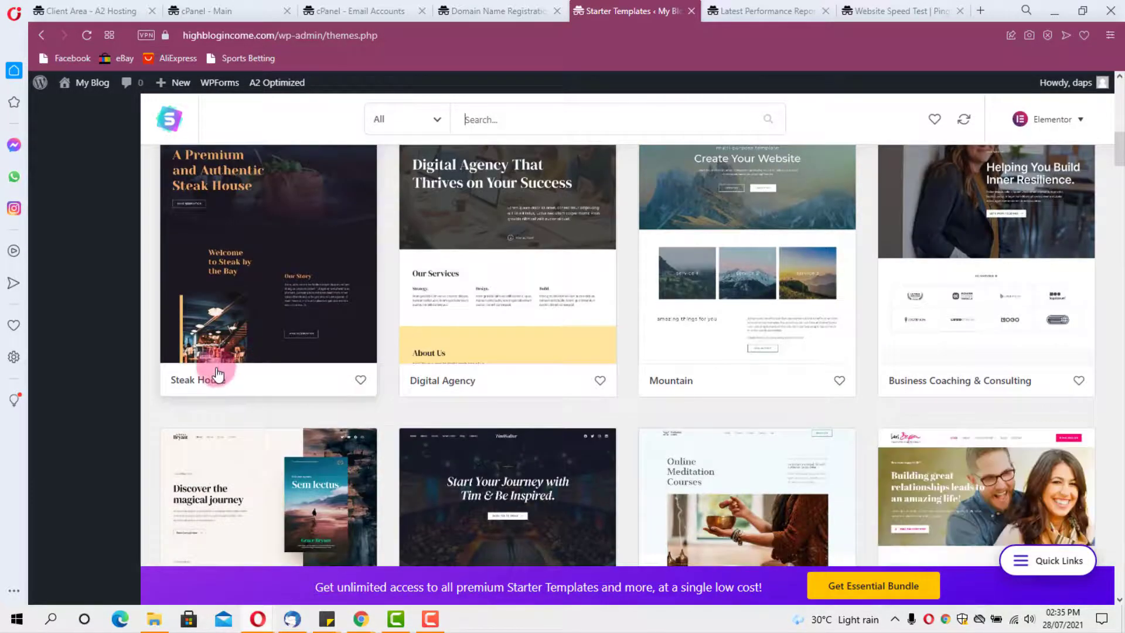
# Open the Steak House template and review the preview of its About page
pyautogui.click(263, 245)
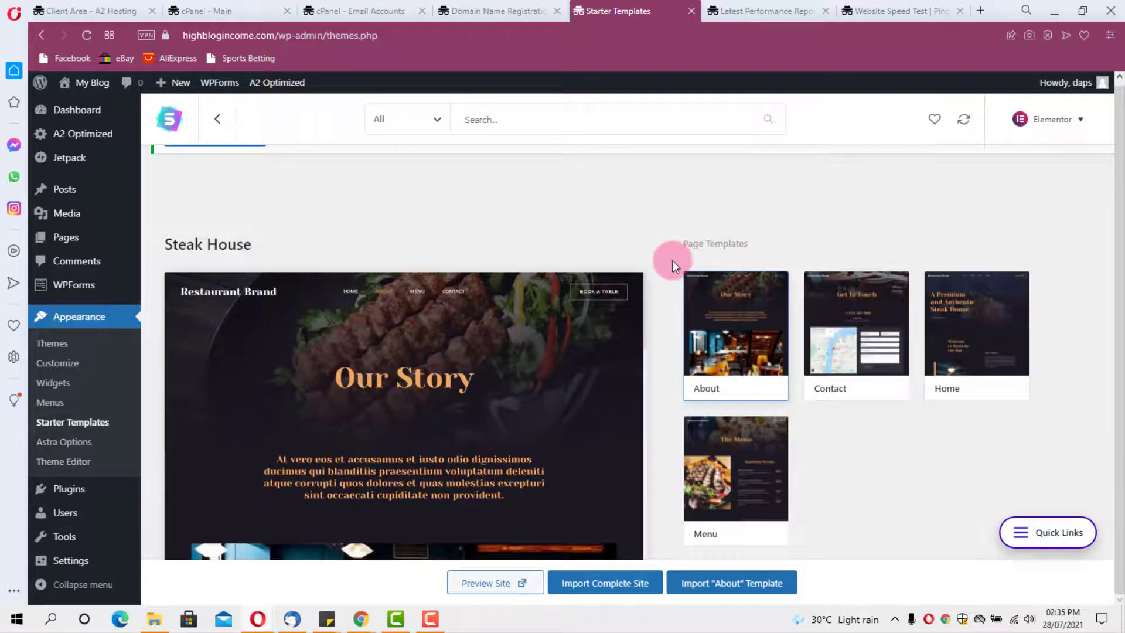
pyautogui.scroll(-4, 369, 360)
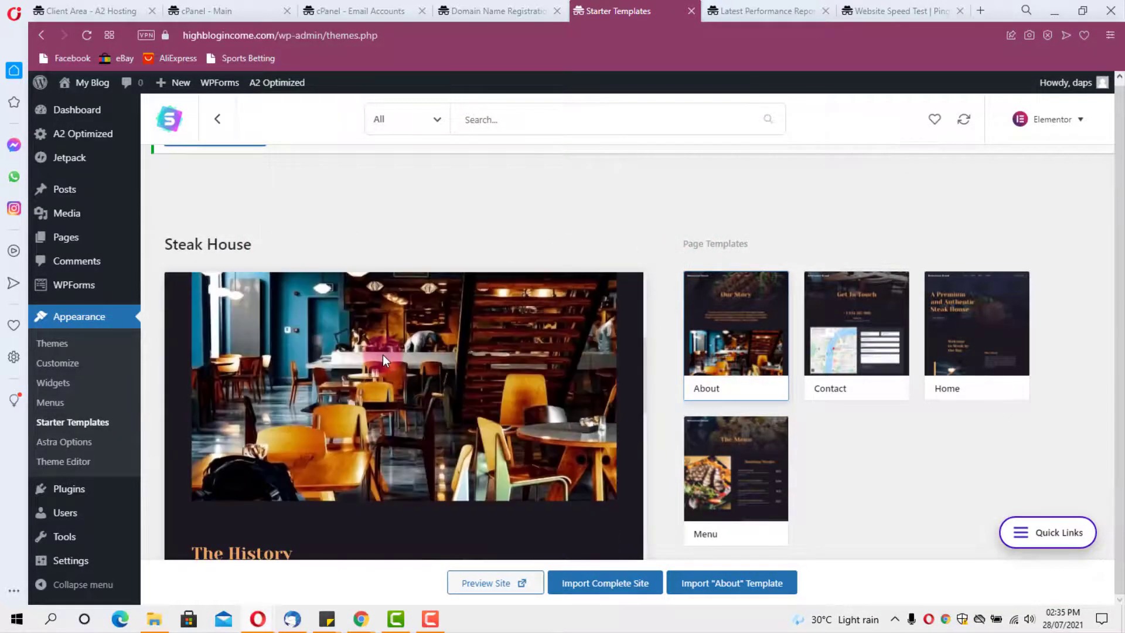
pyautogui.scroll(-5, 590, 357)
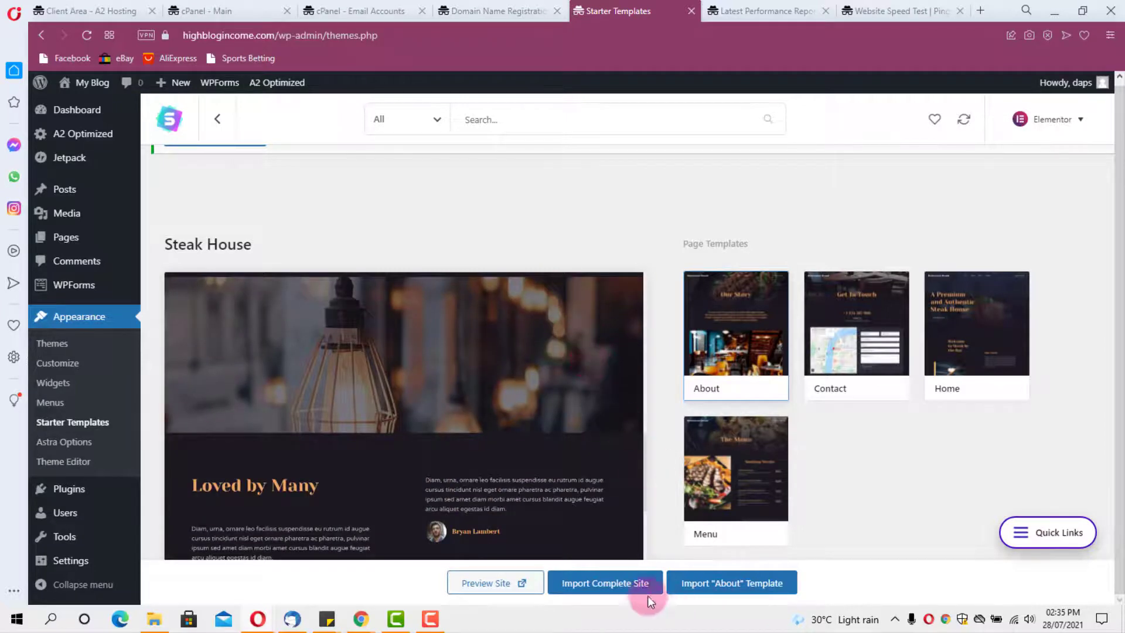
# Import the complete Steak House site, giving Expert as the WordPress level and Myself/My company as whom the website is for
pyautogui.click(623, 582)
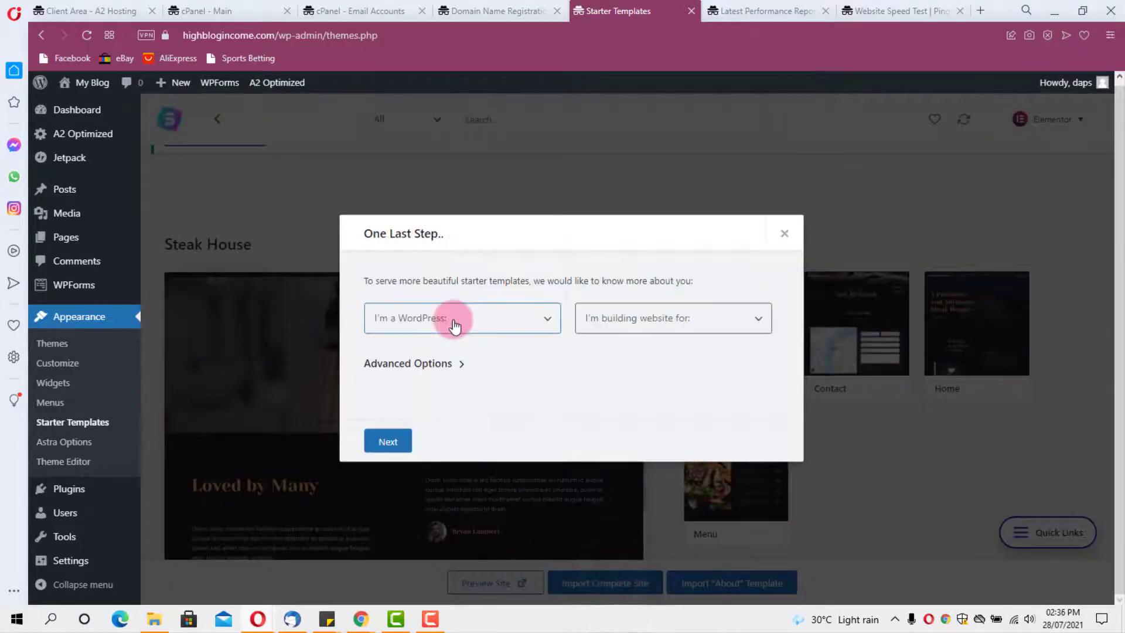
pyautogui.click(453, 323)
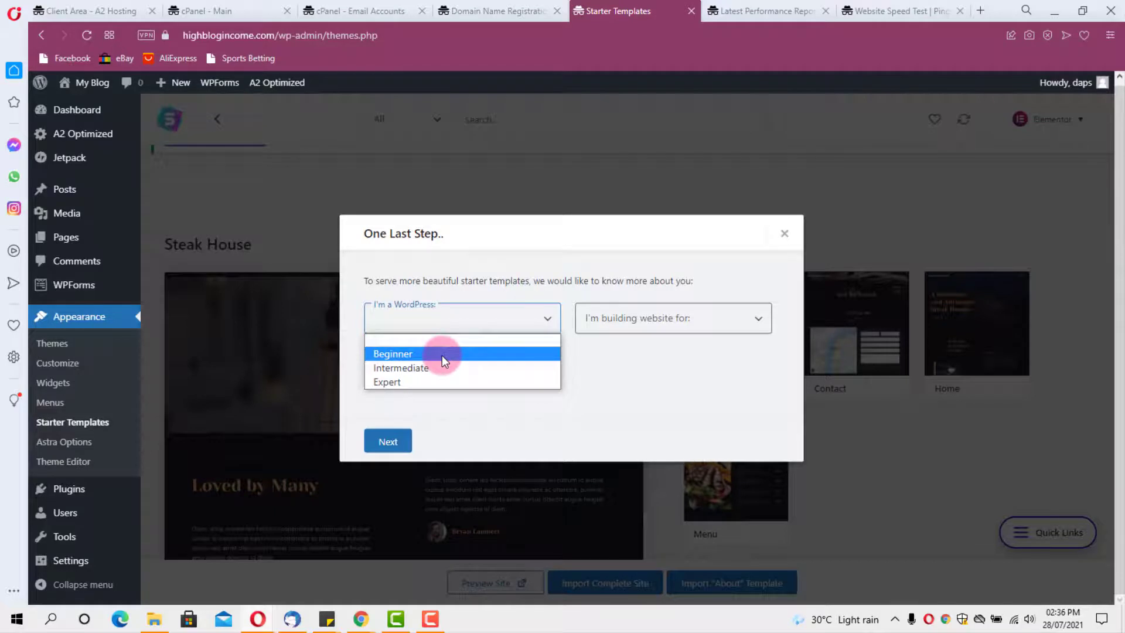
pyautogui.click(436, 382)
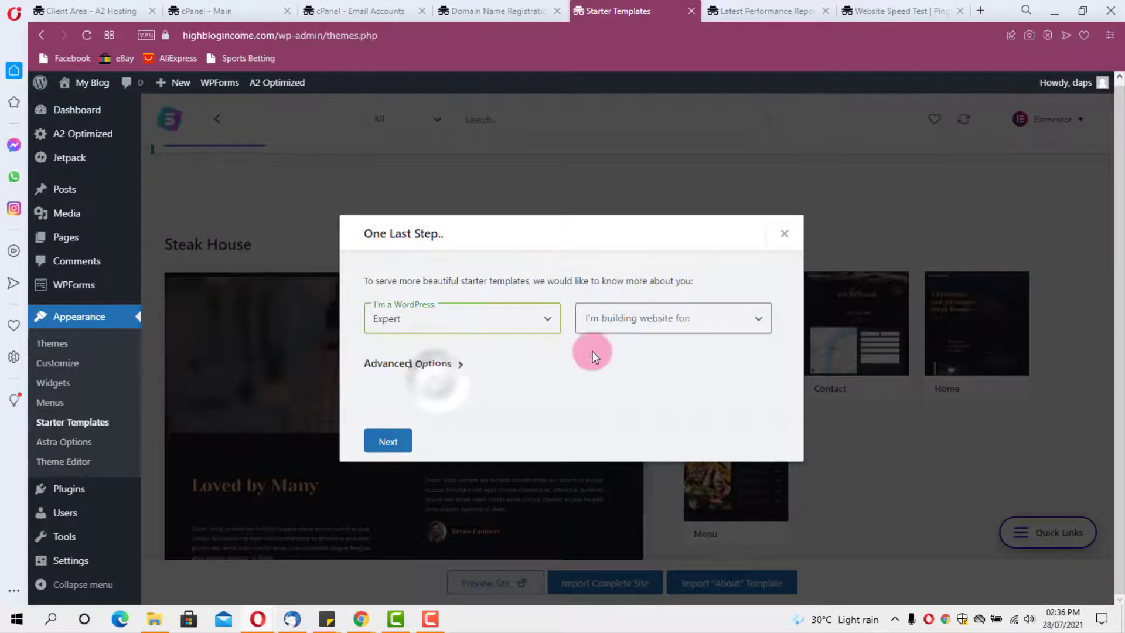
pyautogui.click(730, 318)
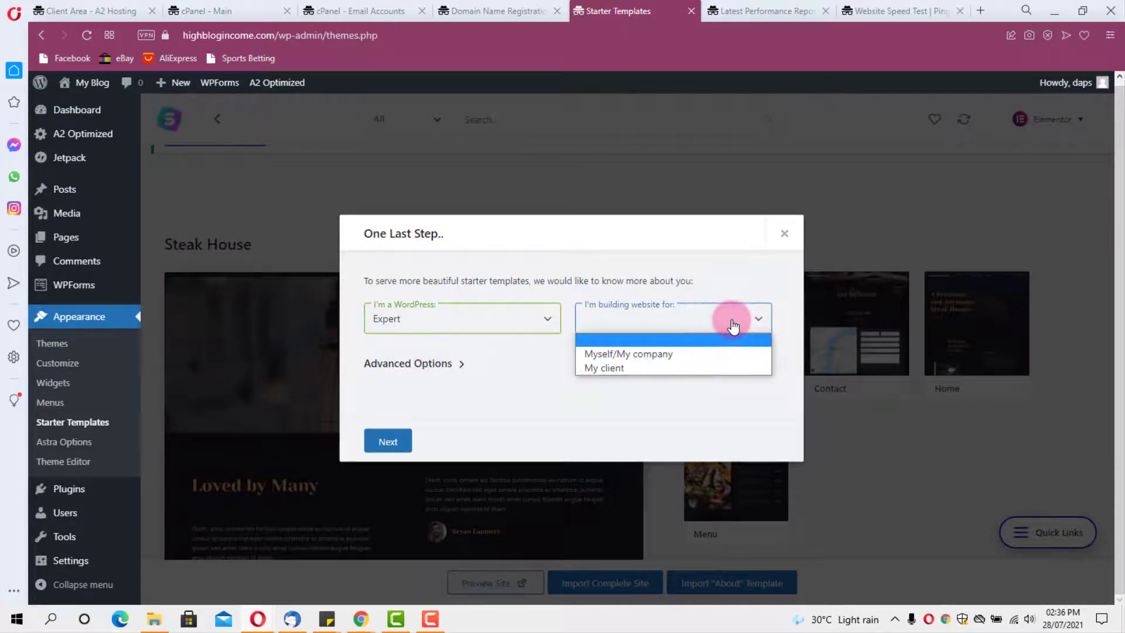
pyautogui.click(689, 368)
pyautogui.click(711, 321)
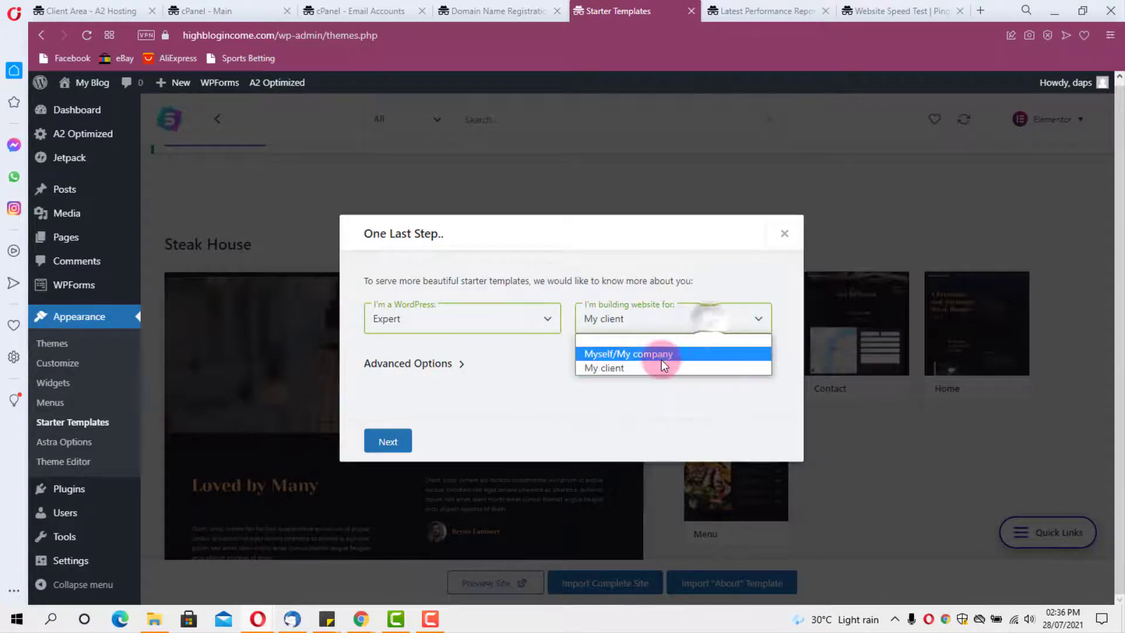
pyautogui.click(661, 355)
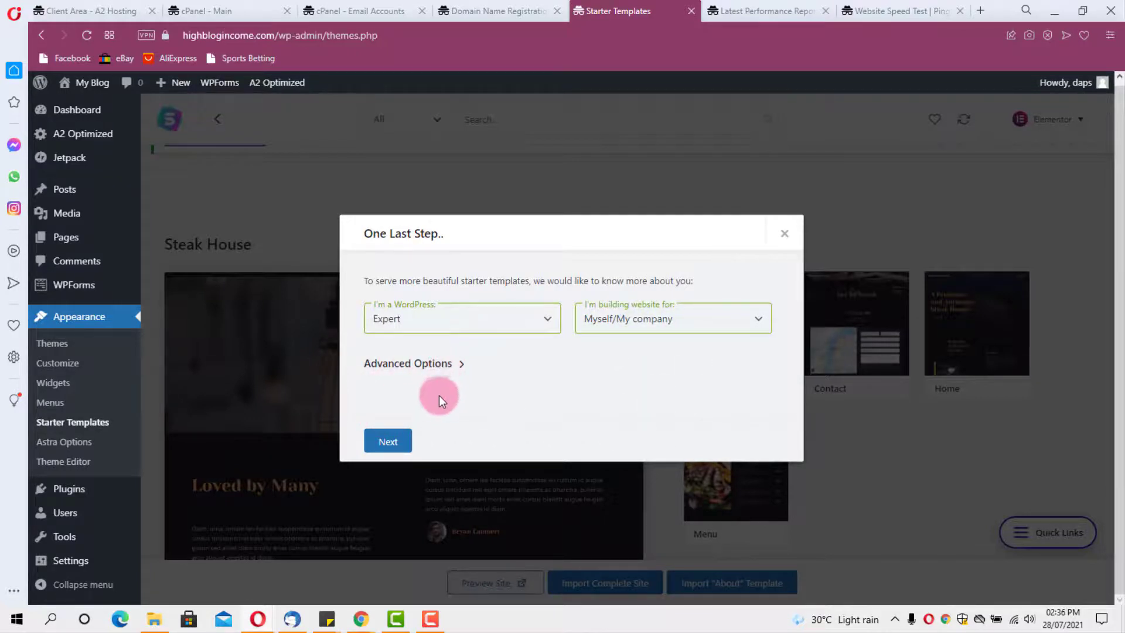
pyautogui.click(387, 443)
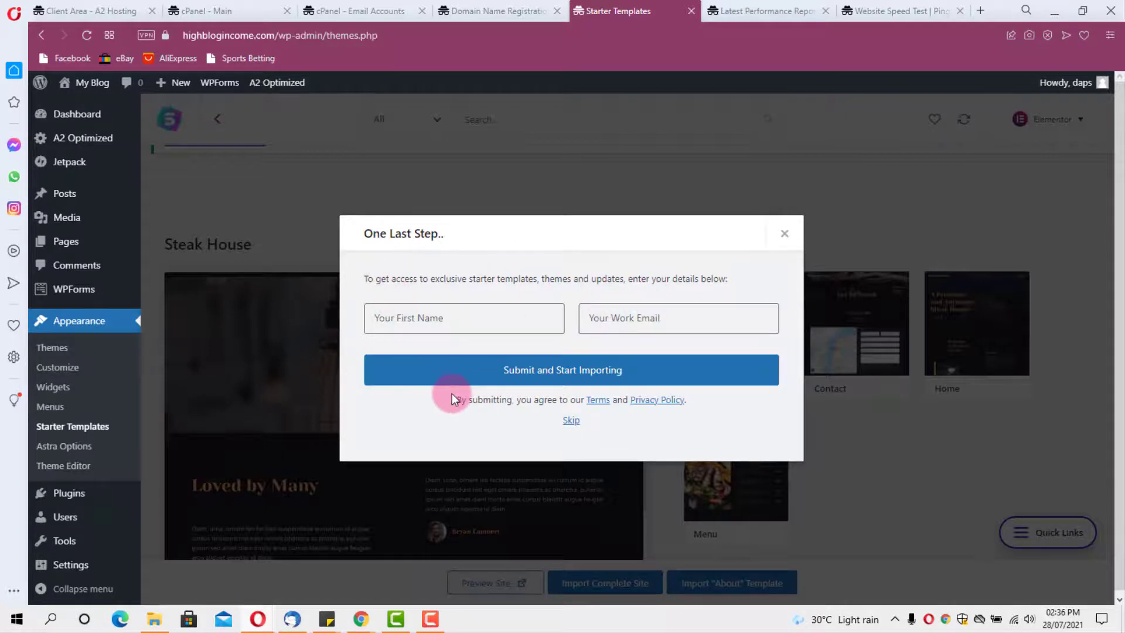
pyautogui.click(655, 371)
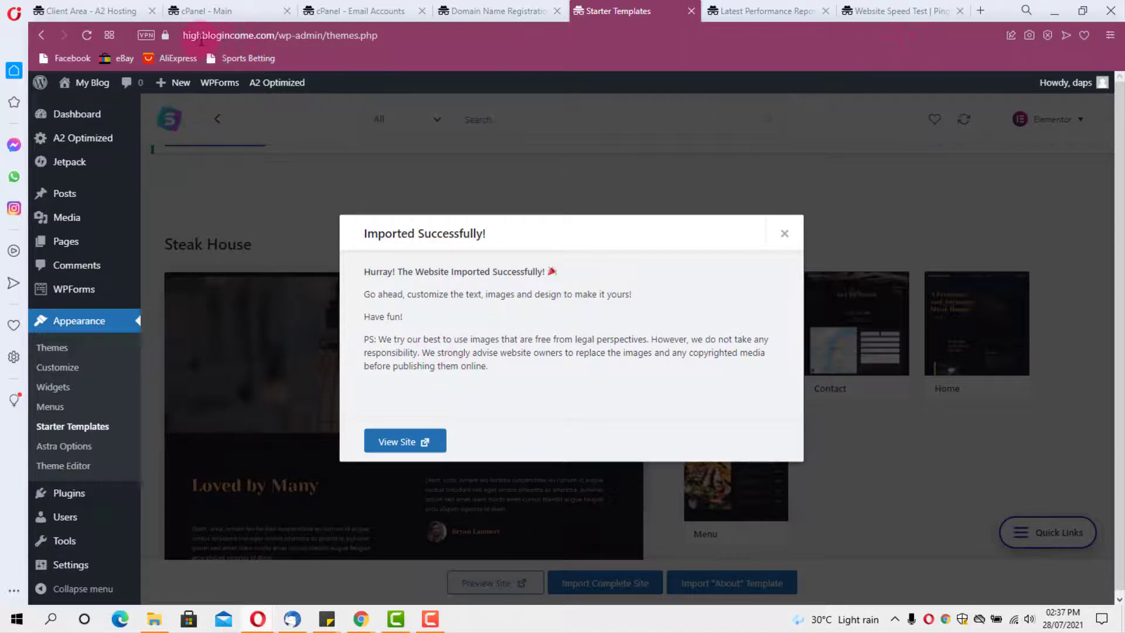
# Open the live My Blog site in a separate tab and look through the imported Steak House home page down to its footer
pyautogui.moveTo(85, 84)
pyautogui.rightClick(82, 109)
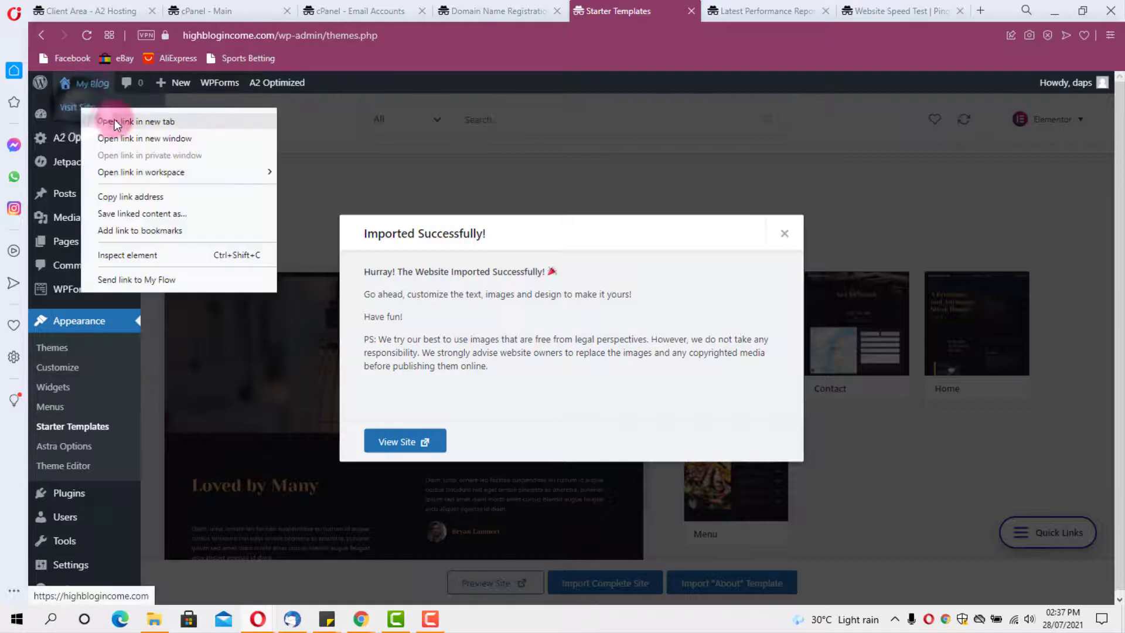
pyautogui.click(117, 121)
pyautogui.click(681, 9)
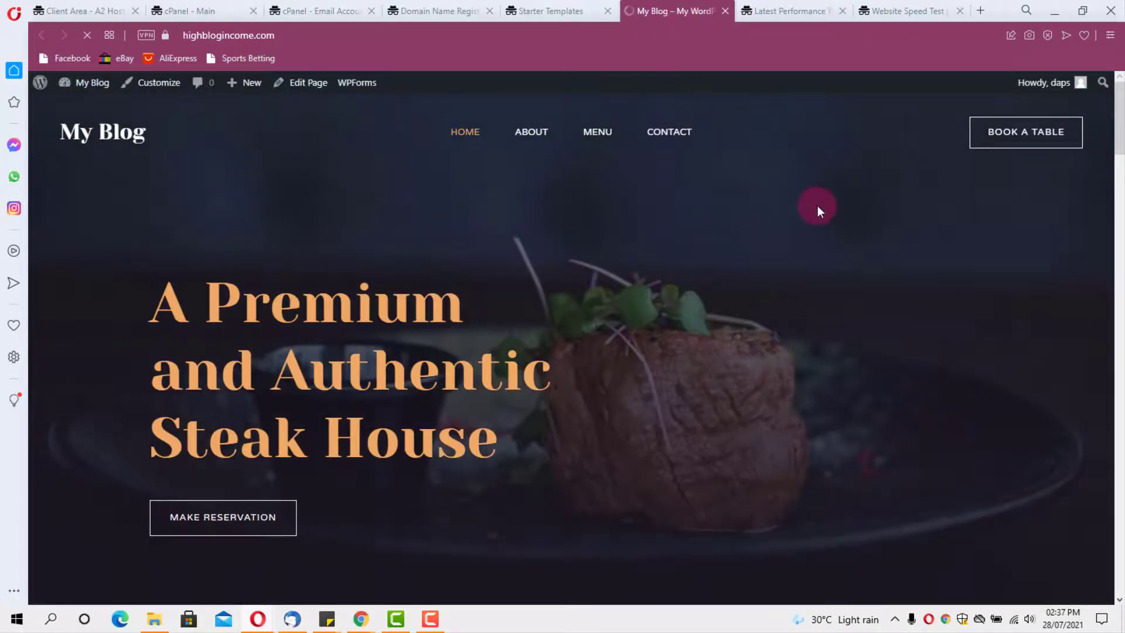
pyautogui.scroll(-15, 818, 208)
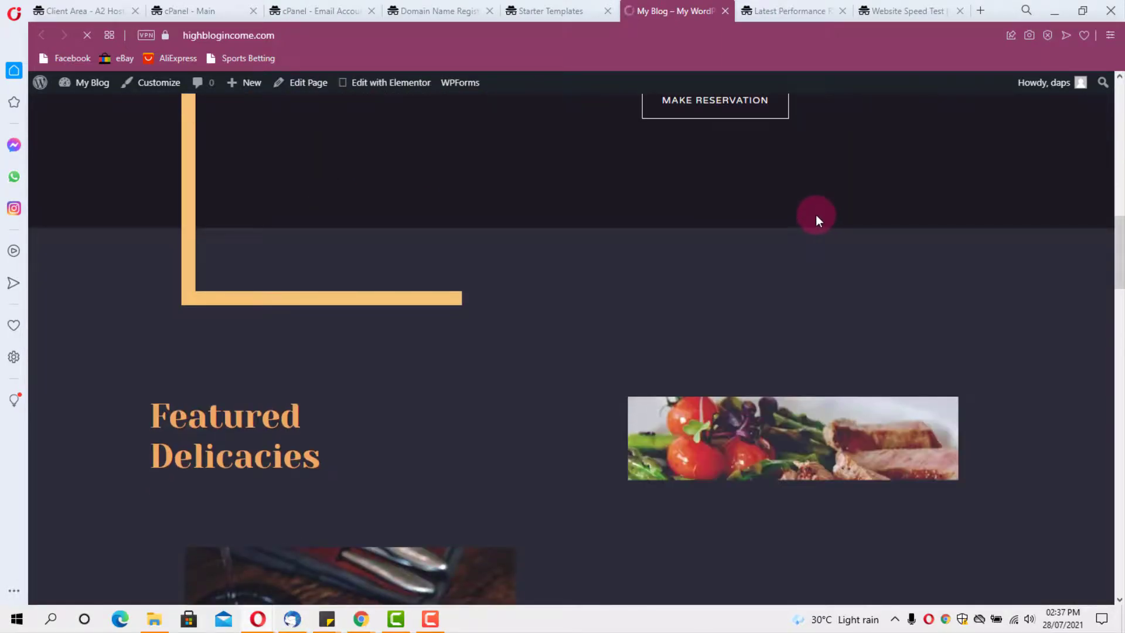
pyautogui.scroll(-20, 816, 214)
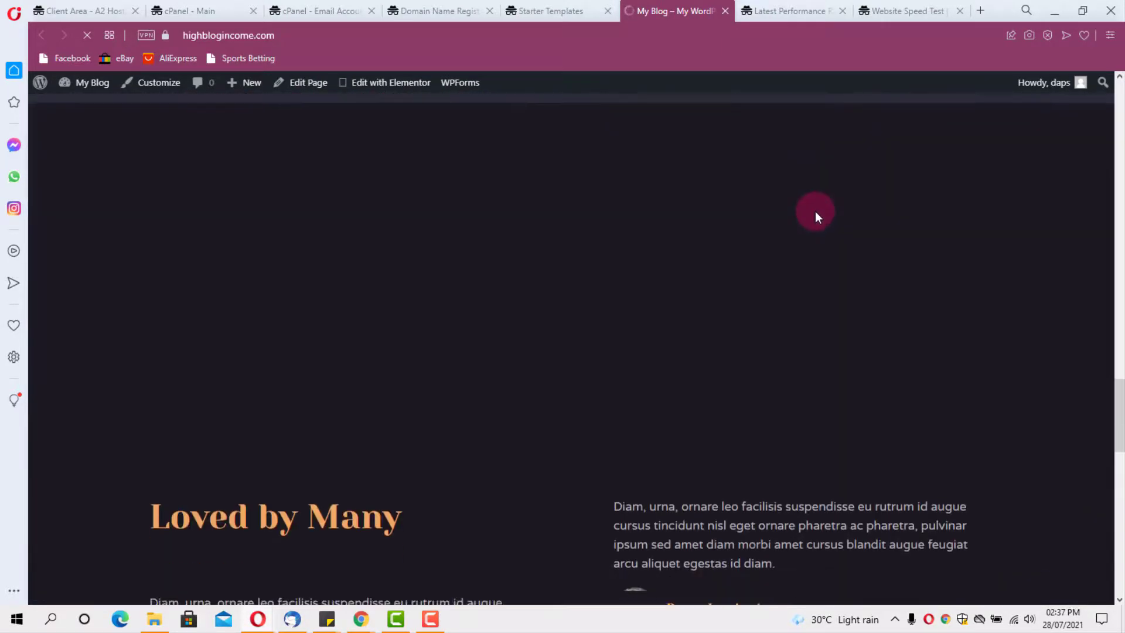
pyautogui.scroll(-15, 818, 214)
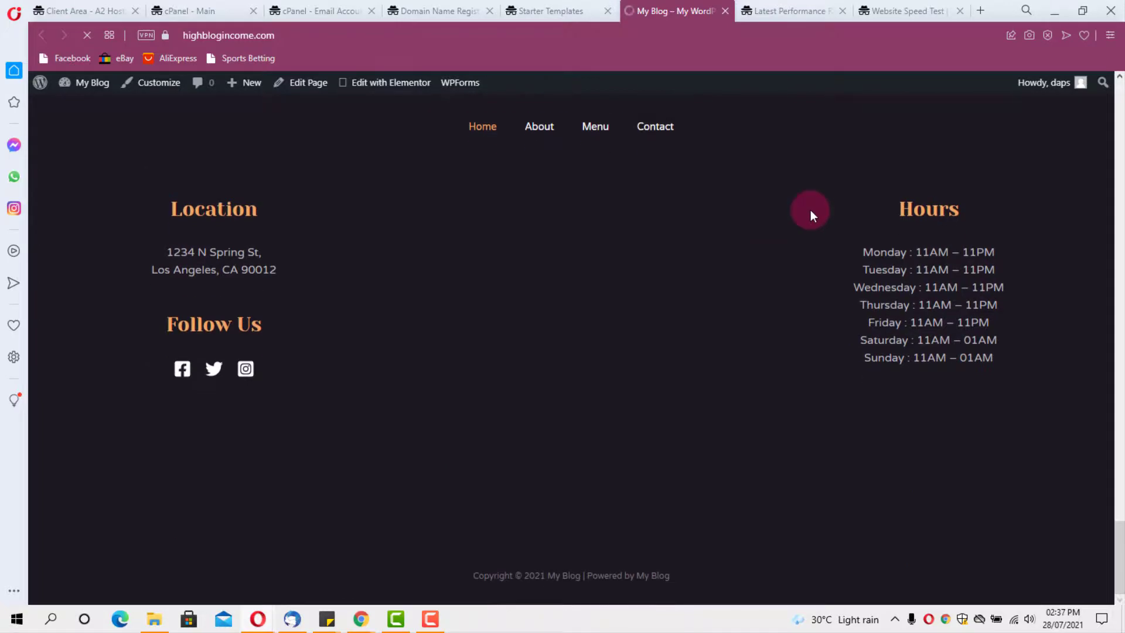
pyautogui.scroll(10, 839, 235)
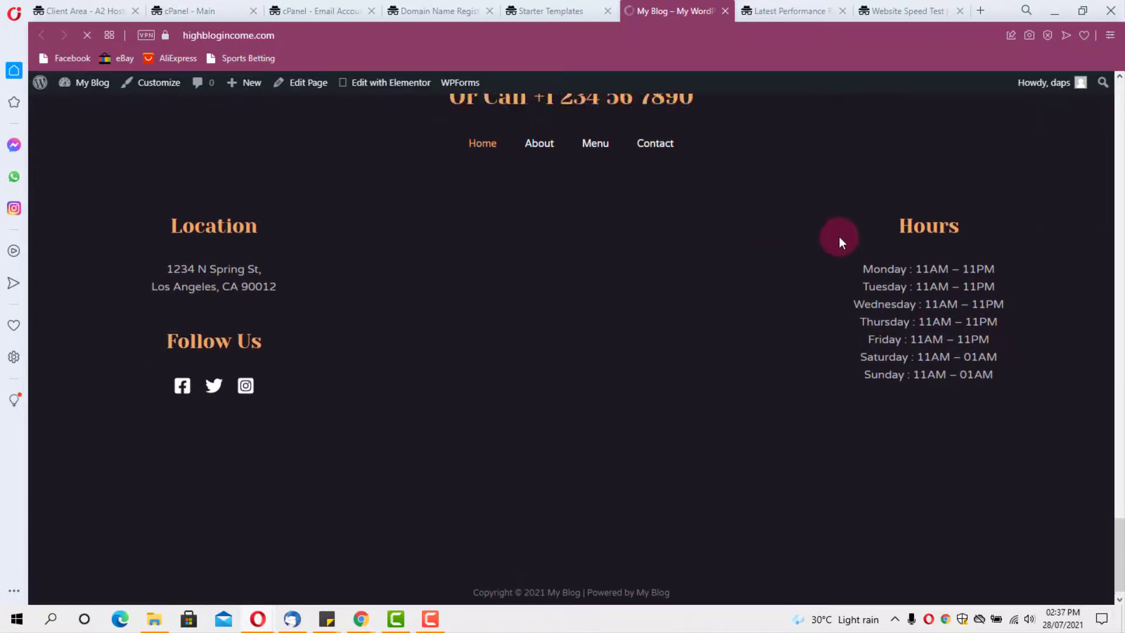
pyautogui.scroll(10, 844, 224)
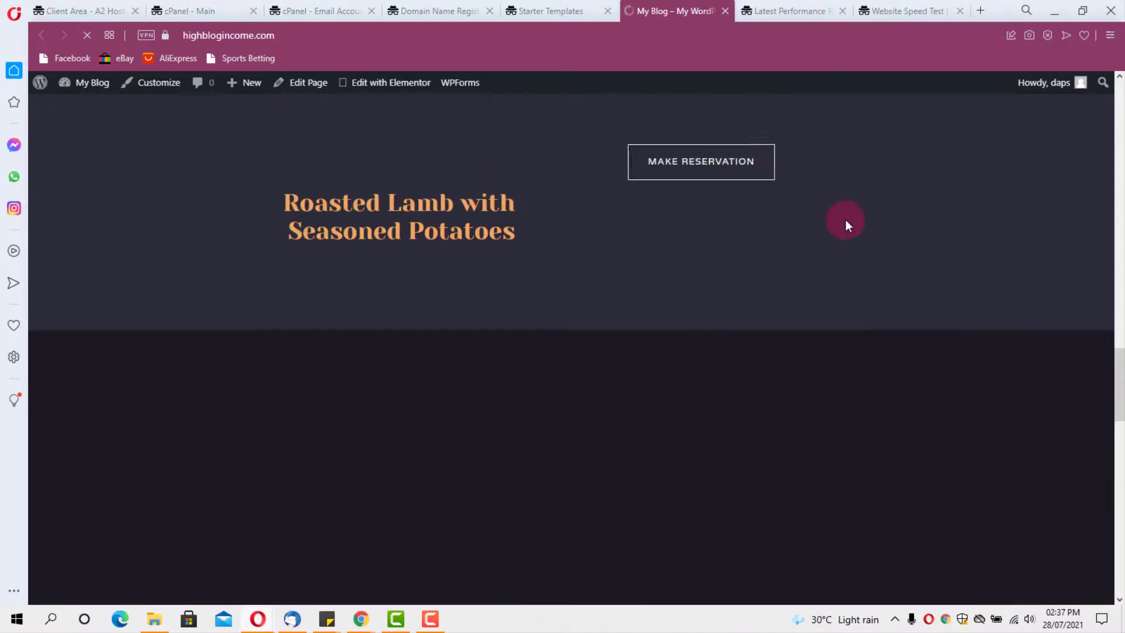
pyautogui.scroll(10, 846, 219)
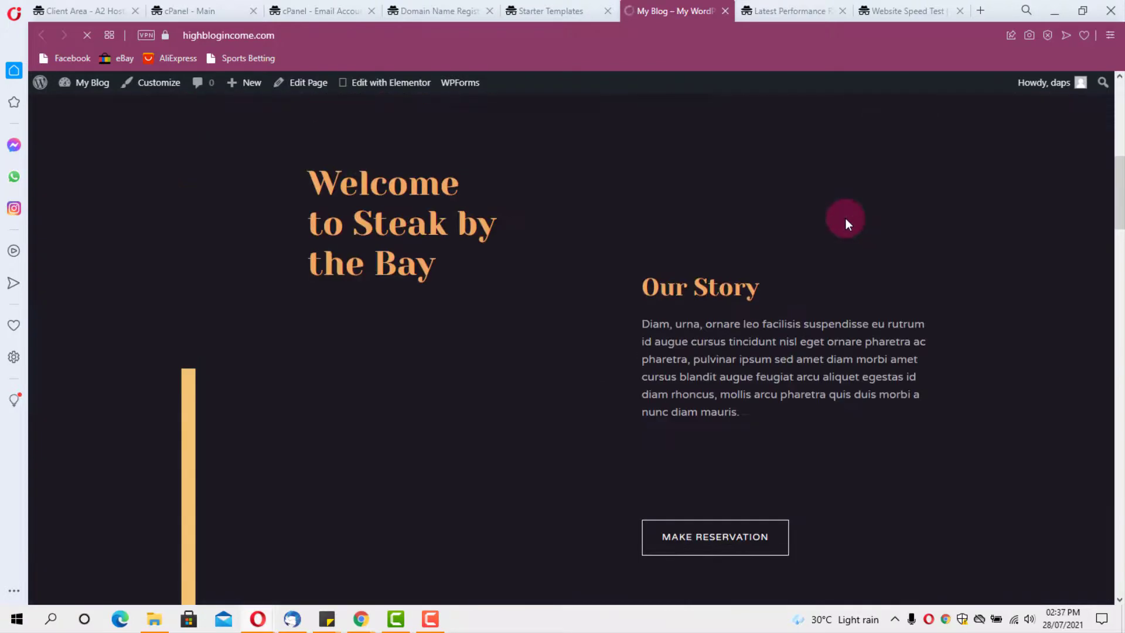
pyautogui.scroll(2, 846, 218)
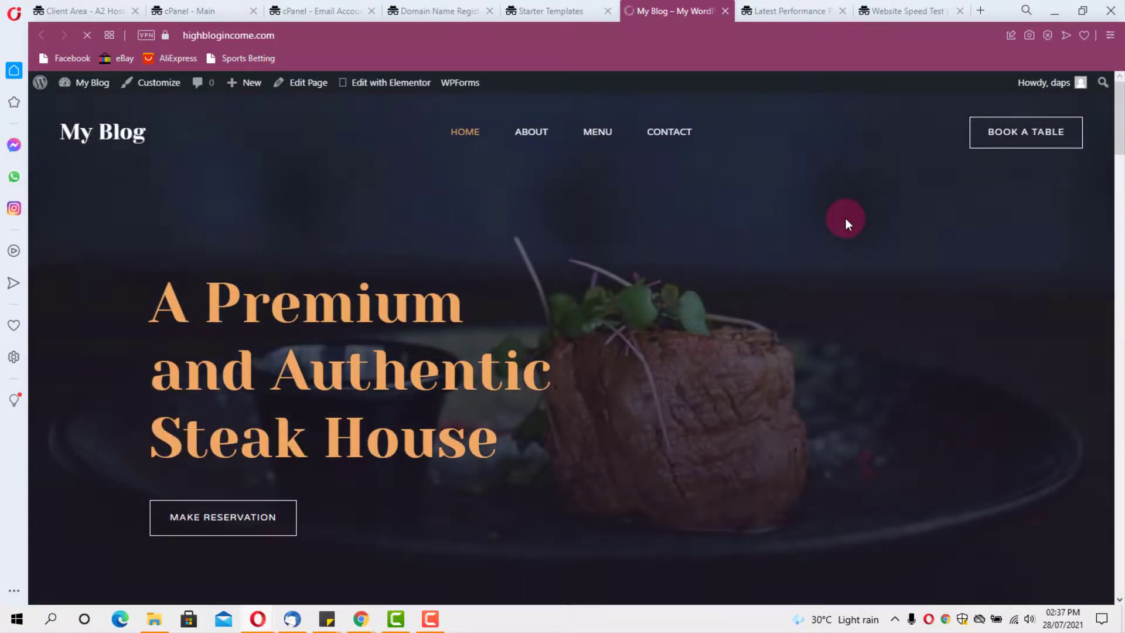
# Re-test highblogincome.com in GTmetrix and run a Pingdom speed test of it from North America - USA - San Francisco
pyautogui.click(781, 14)
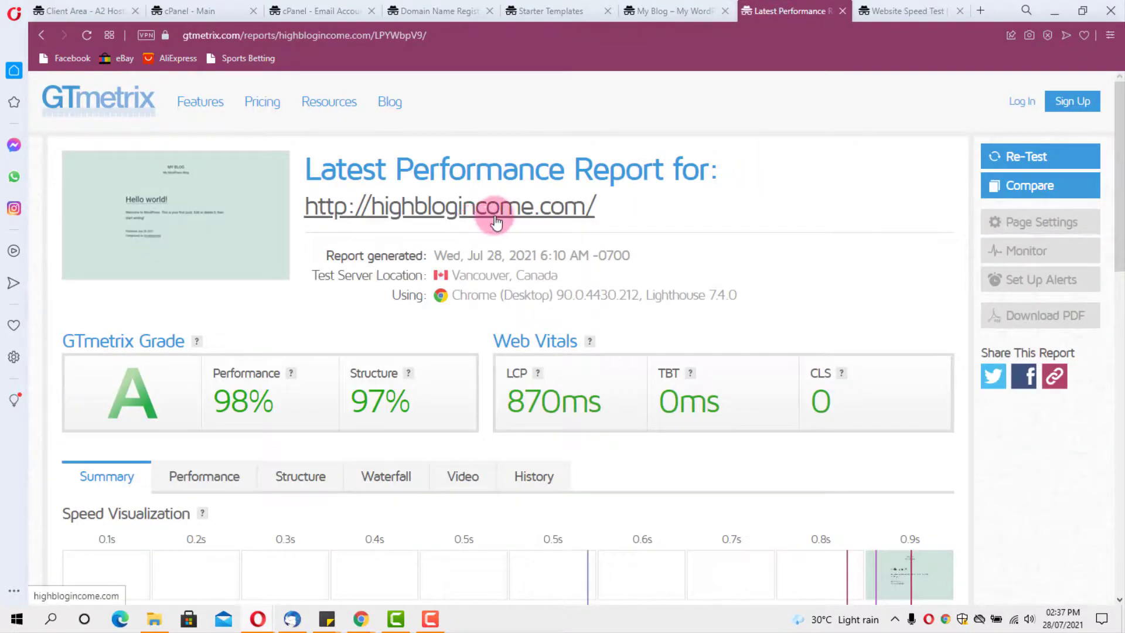
pyautogui.click(1007, 157)
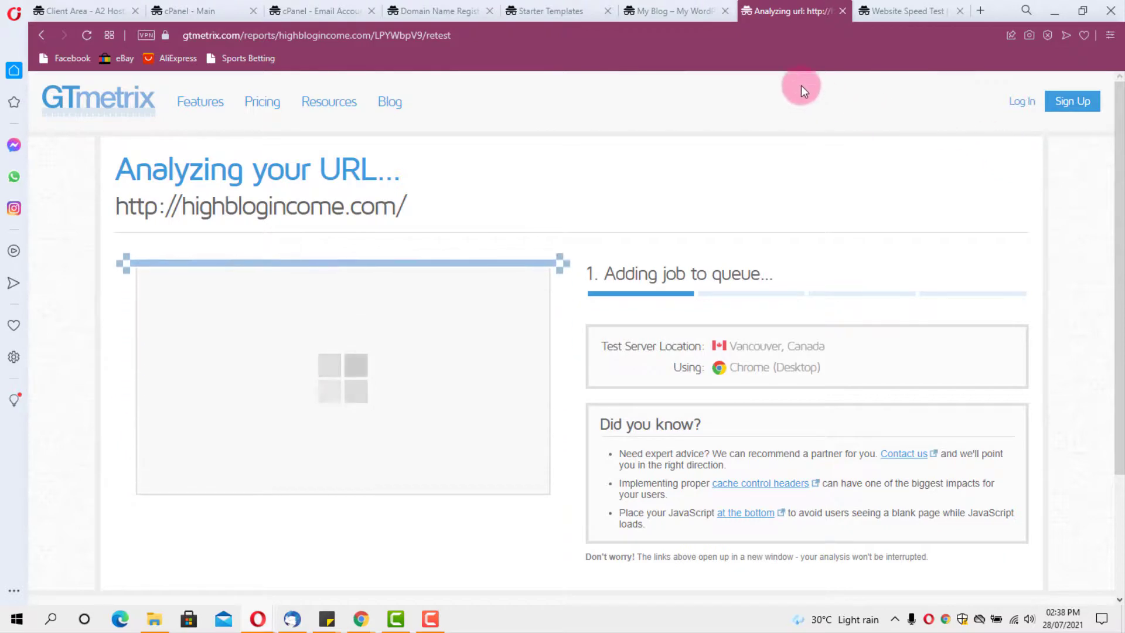
pyautogui.click(910, 8)
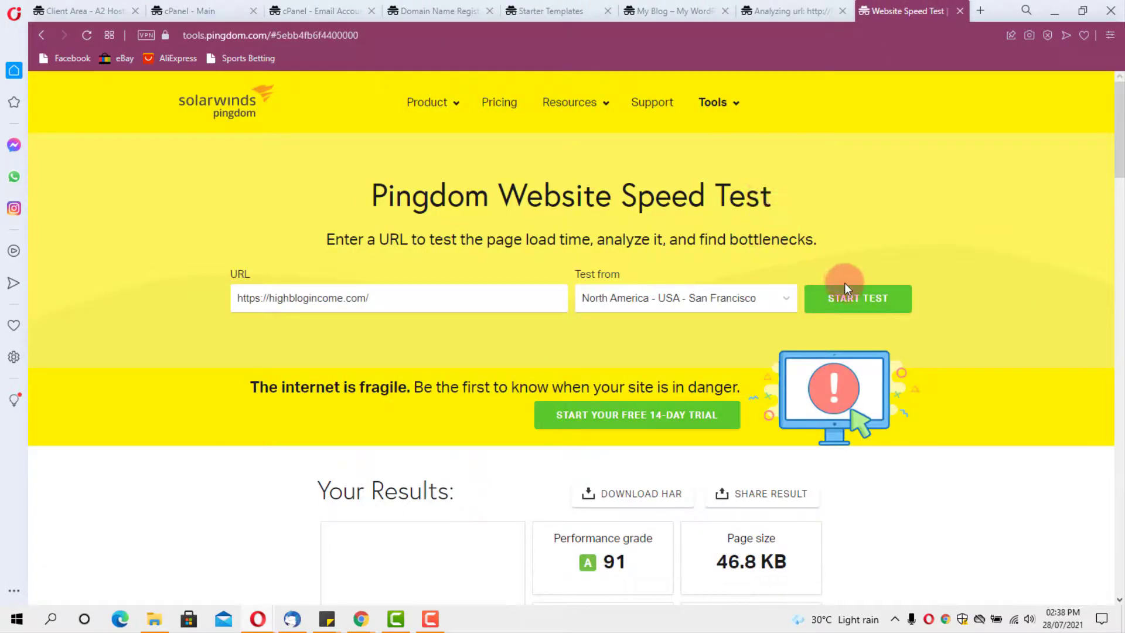
pyautogui.click(823, 298)
pyautogui.scroll(-2, 922, 202)
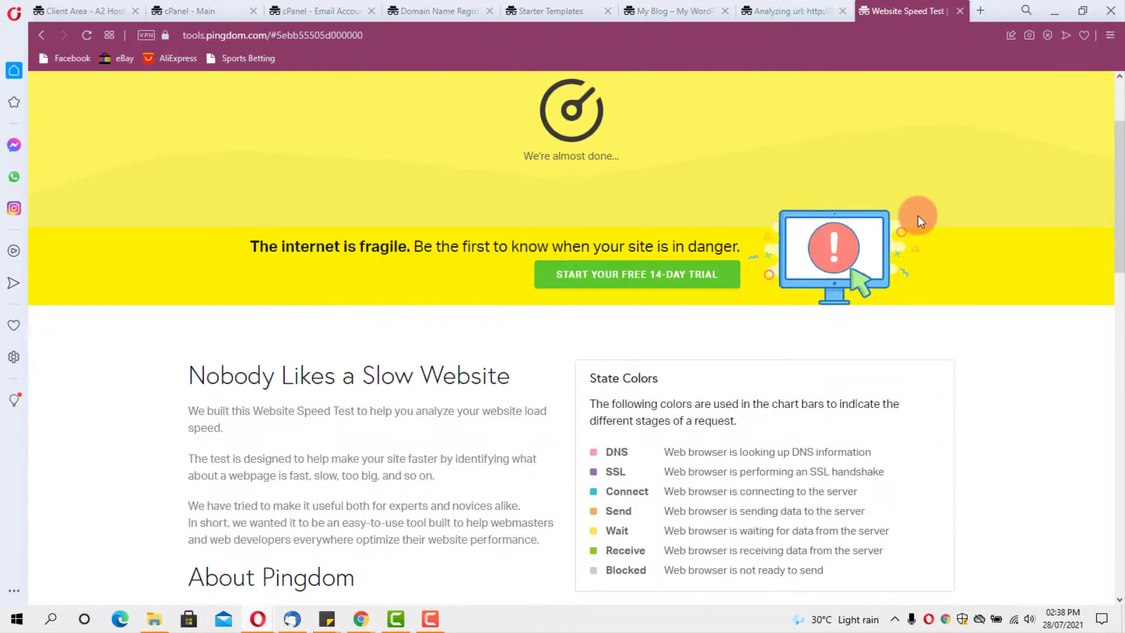
# Examine the new GTmetrix report's grade, speed visualization and top issues, and Pingdom's results with its page performance suggestions
pyautogui.click(788, 11)
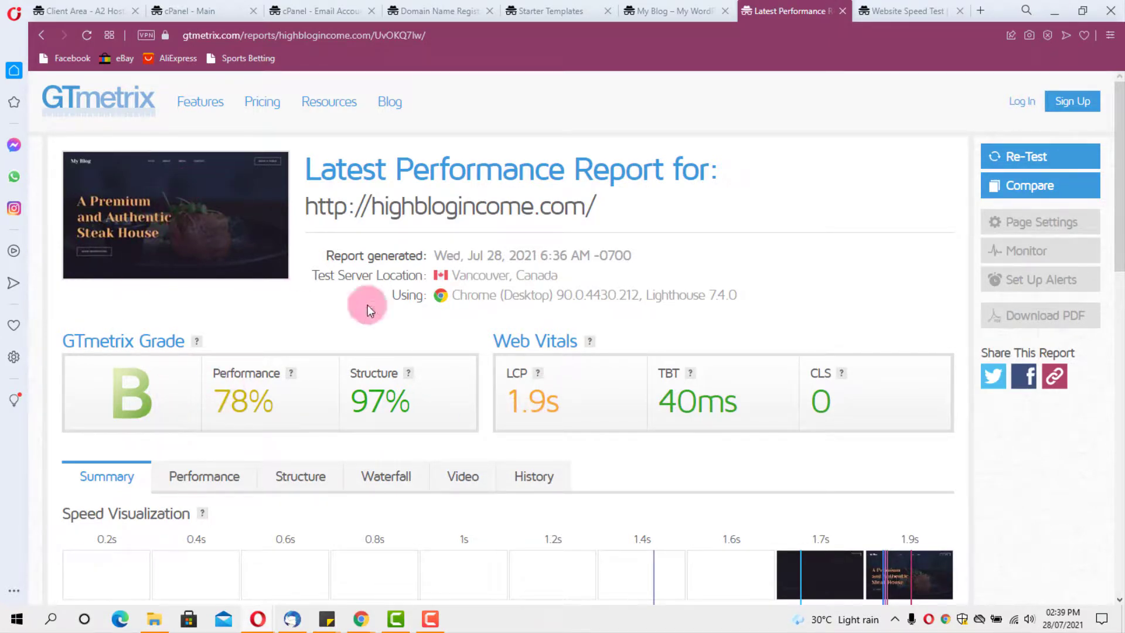
pyautogui.scroll(-6, 562, 396)
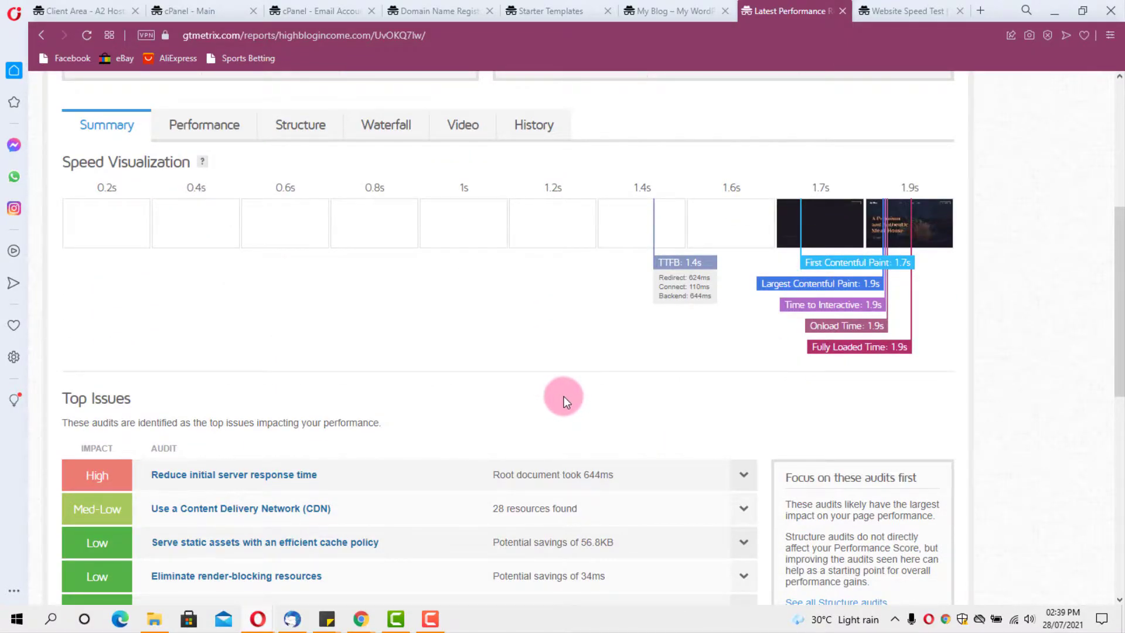
pyautogui.scroll(6, 565, 396)
pyautogui.click(905, 11)
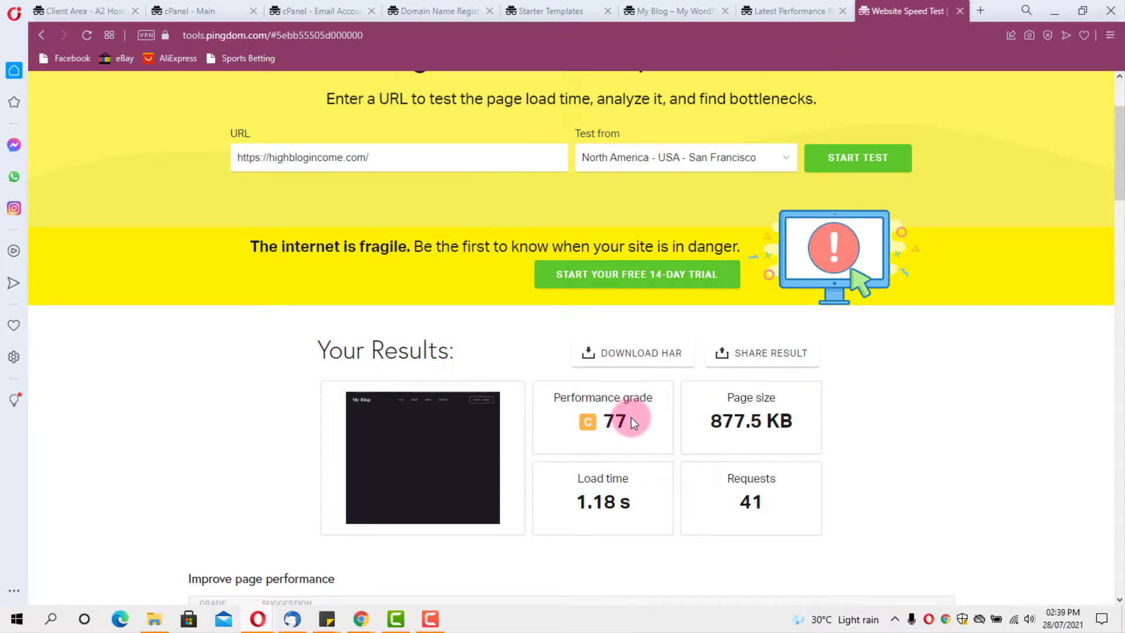
pyautogui.scroll(-3, 580, 364)
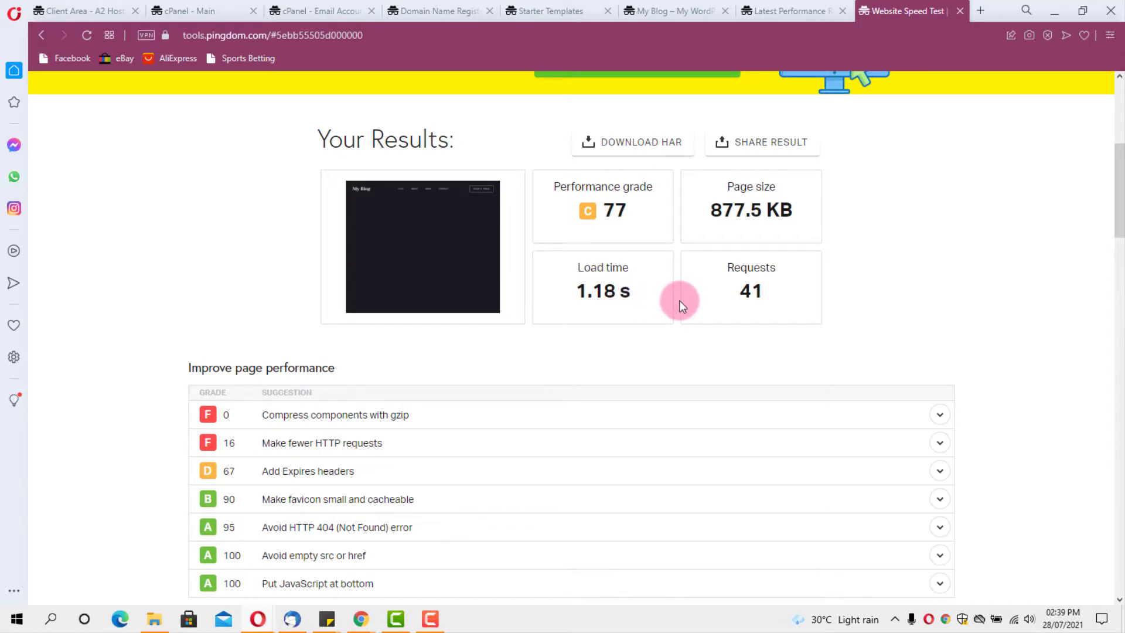
pyautogui.scroll(1, 680, 301)
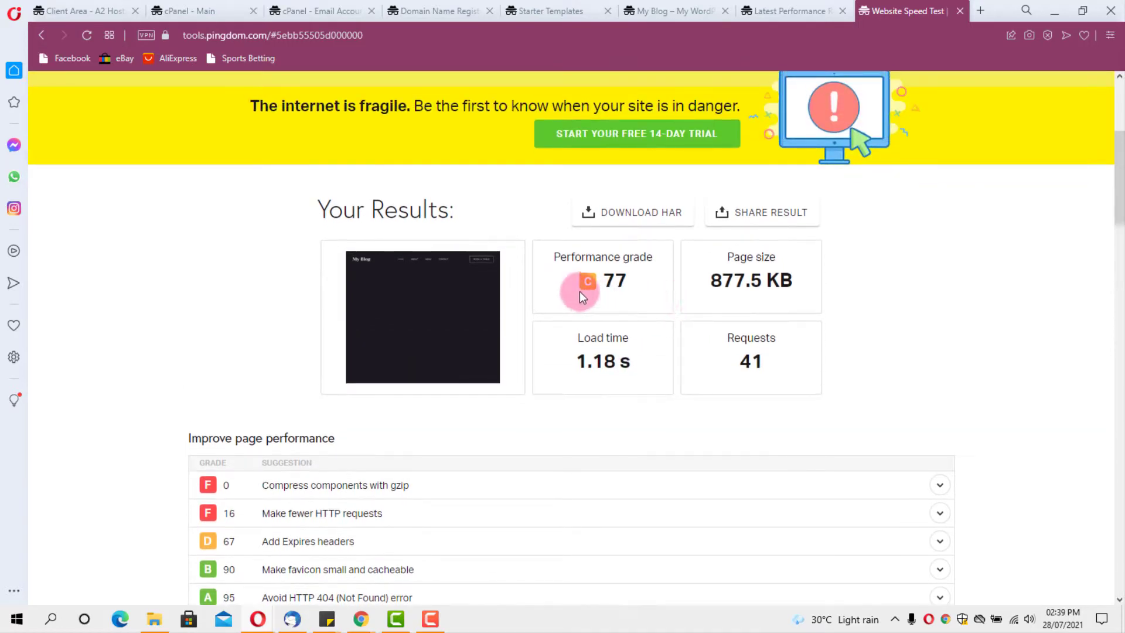